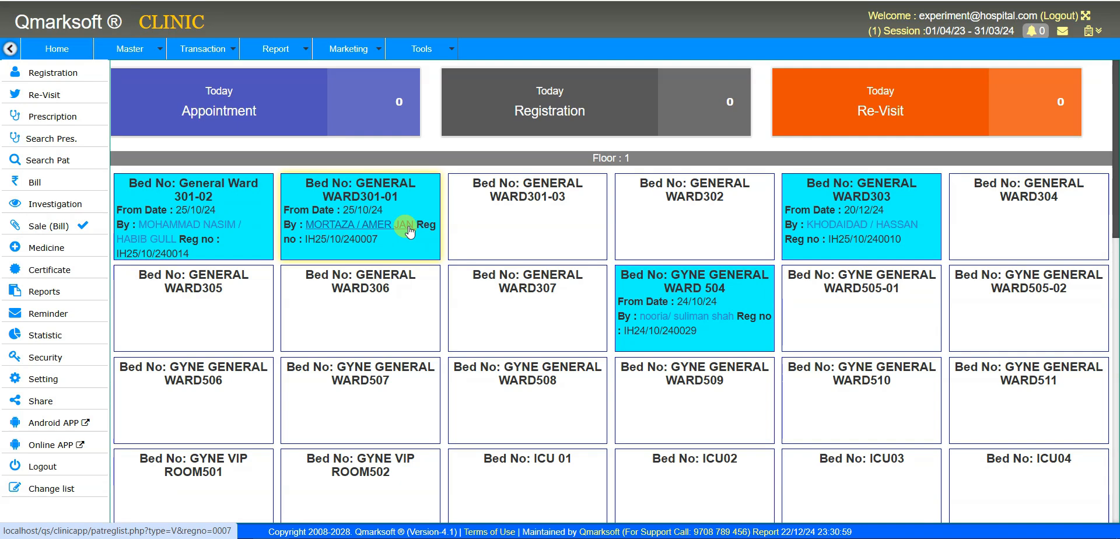
- Browse the Master, Transaction and Report menus to look over the available options
{"action": "left_click", "coordinate": [130, 49]}
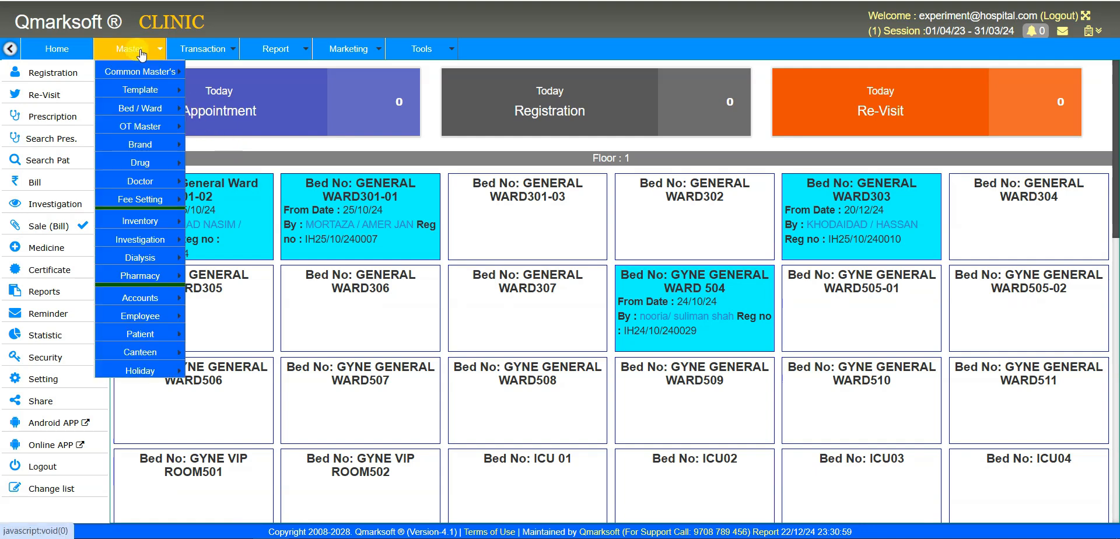
{"action": "mouse_move", "coordinate": [139, 226]}
{"action": "mouse_move", "coordinate": [156, 316]}
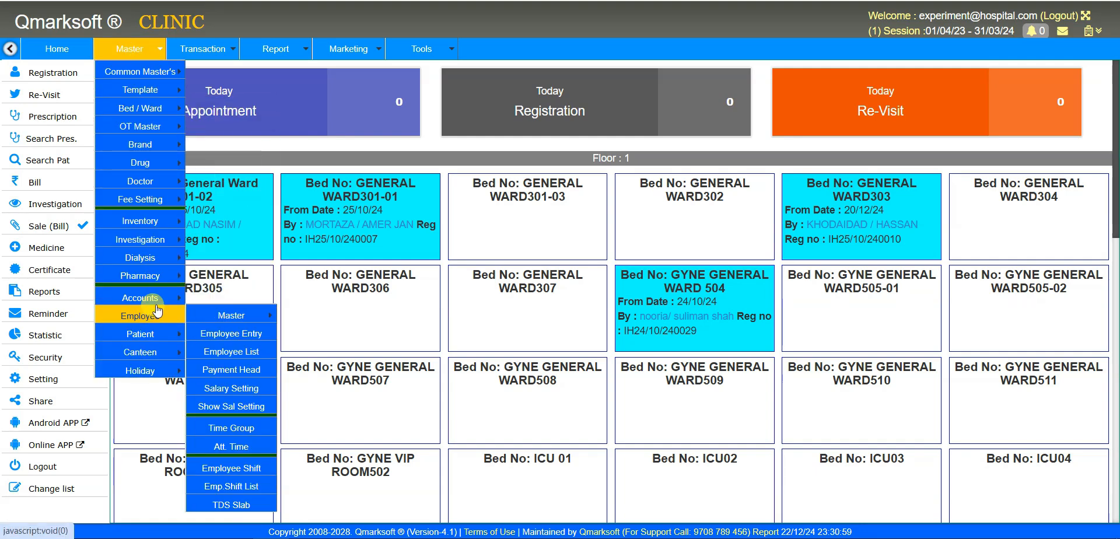
{"action": "left_click", "coordinate": [202, 49]}
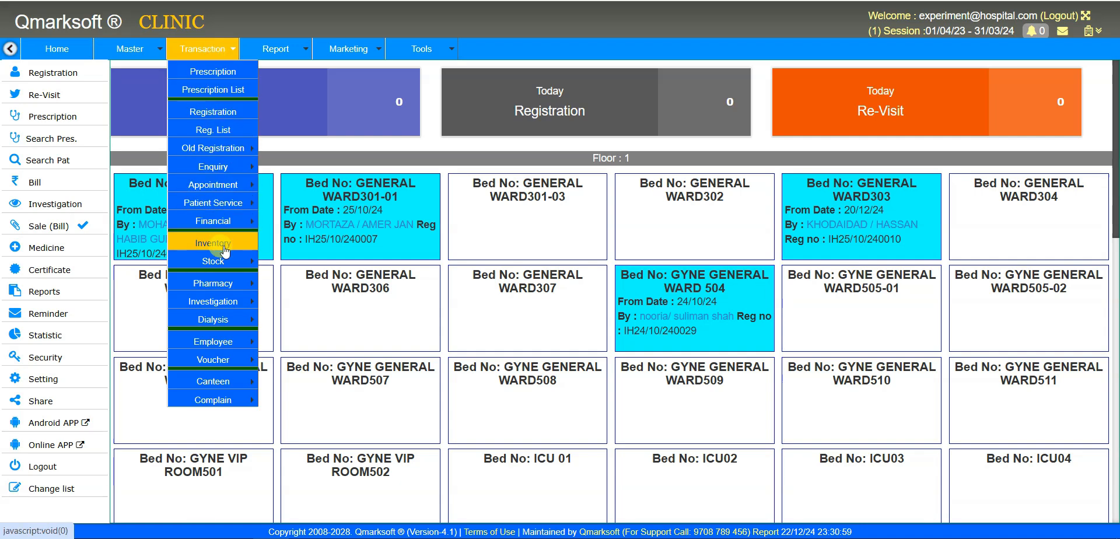
{"action": "mouse_move", "coordinate": [235, 350]}
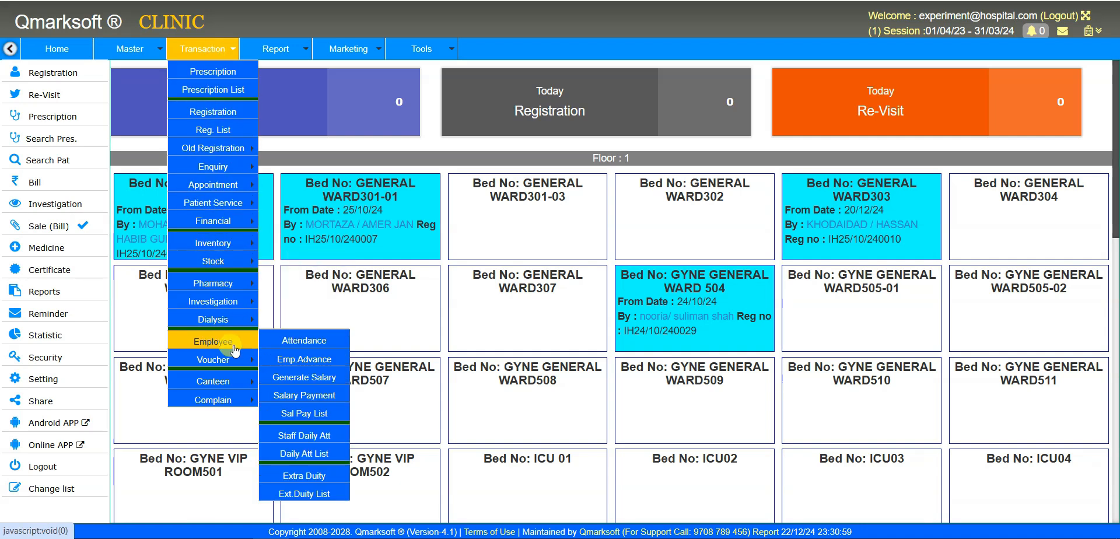
{"action": "left_click", "coordinate": [277, 49]}
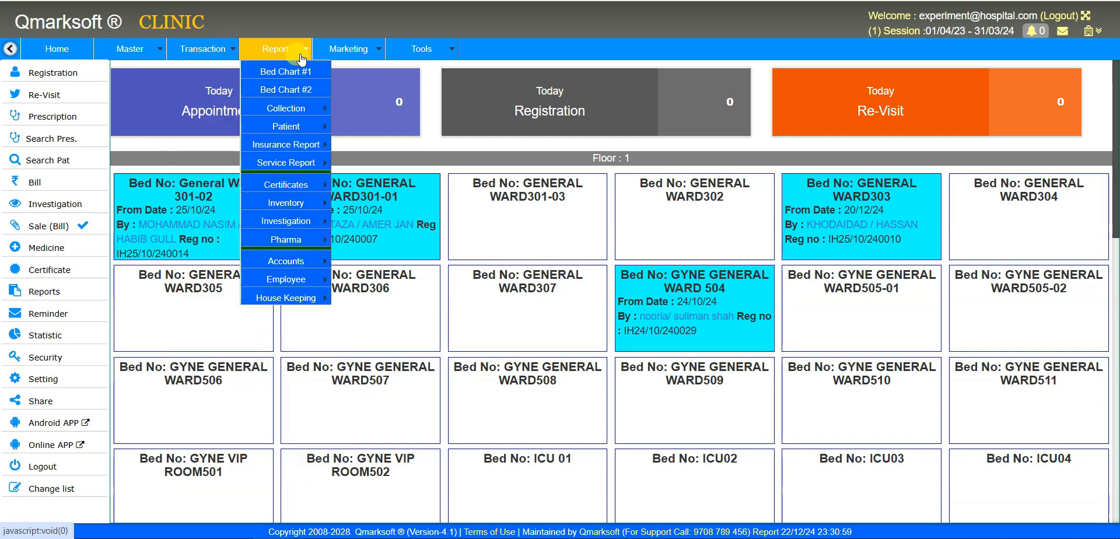
{"action": "mouse_move", "coordinate": [313, 281]}
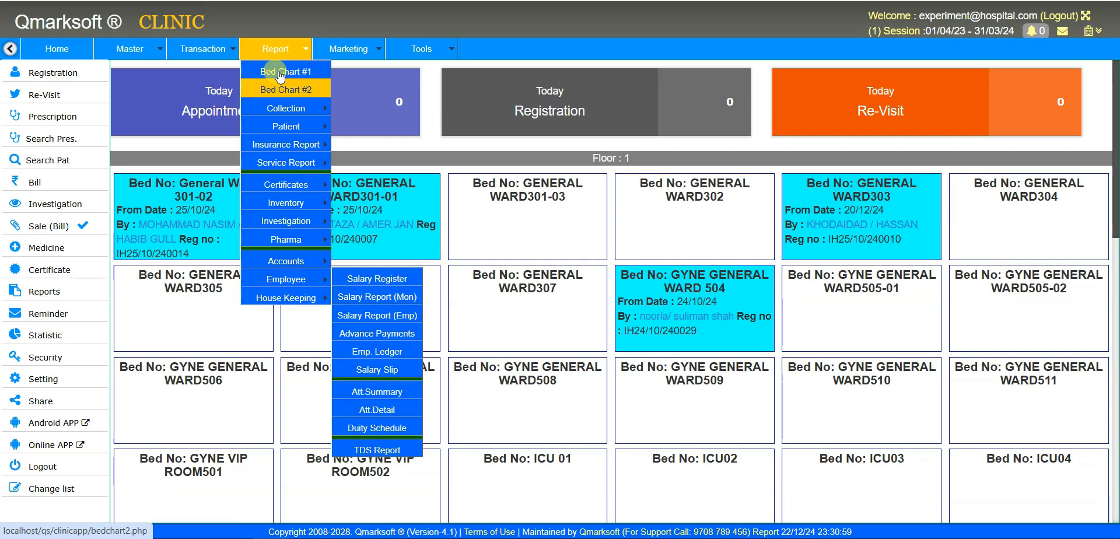
- Open the City entry form from Master > Common Master's
{"action": "mouse_move", "coordinate": [146, 48]}
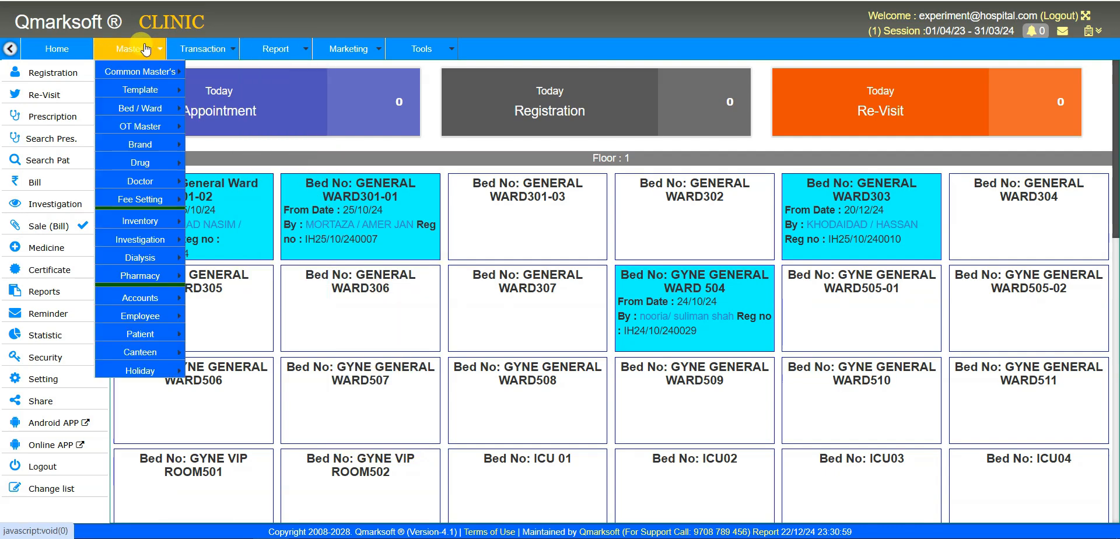
{"action": "mouse_move", "coordinate": [150, 71]}
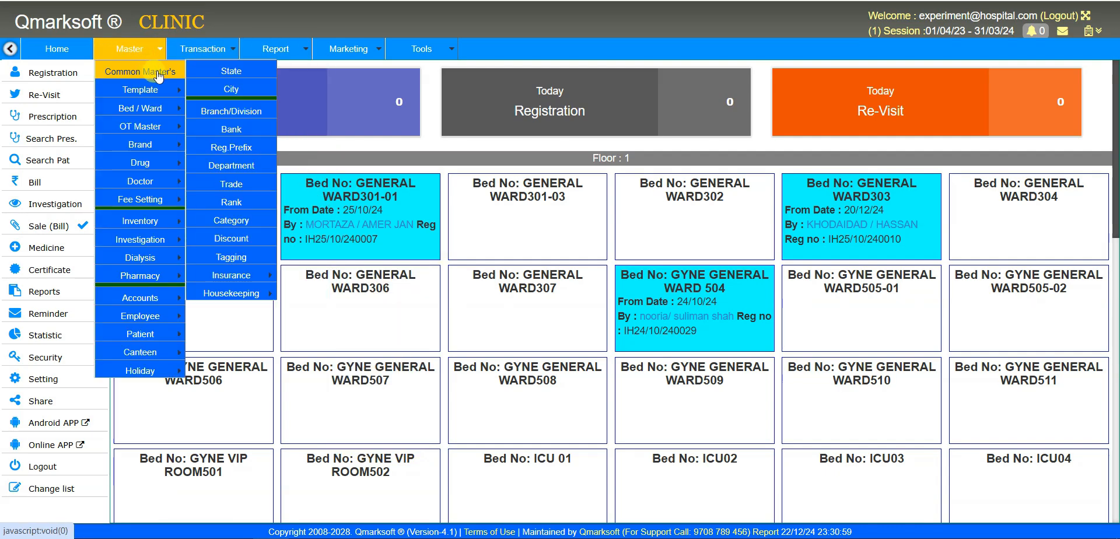
{"action": "left_click", "coordinate": [250, 91]}
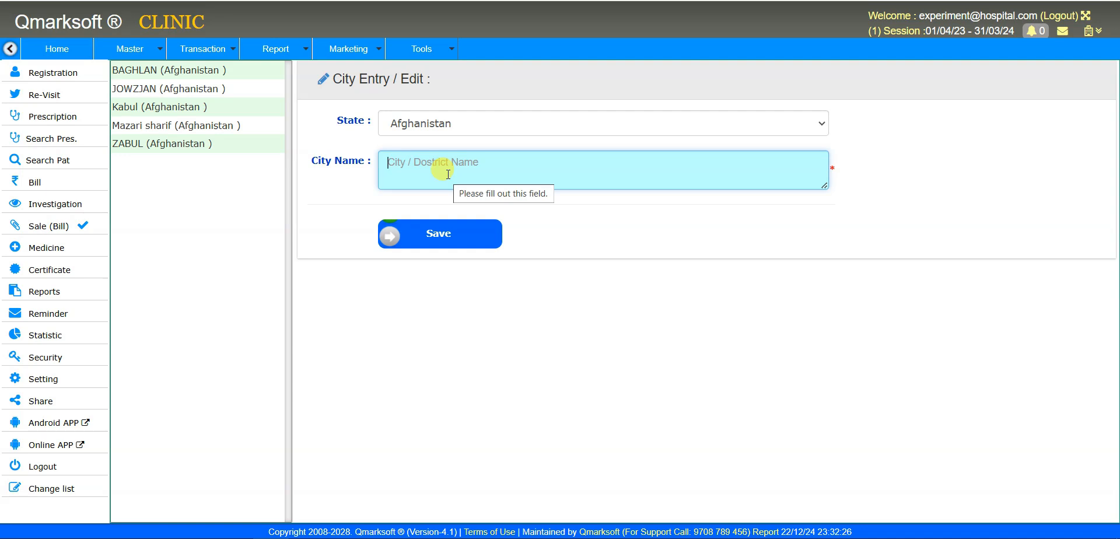
- Switch to the State Entry / Edit form under Master > Common Master's
{"action": "left_click", "coordinate": [140, 48]}
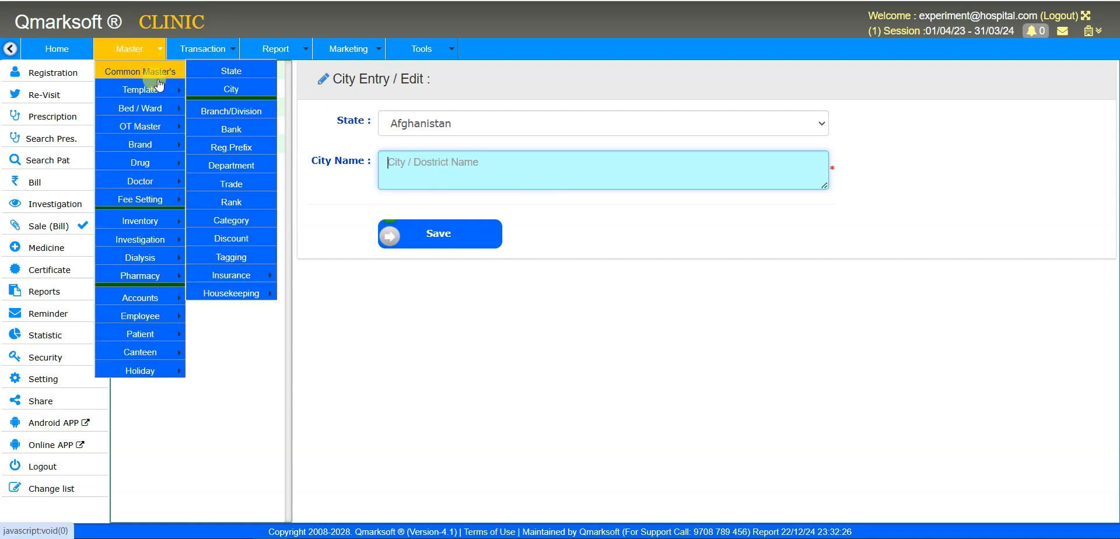
{"action": "mouse_move", "coordinate": [161, 93]}
{"action": "mouse_move", "coordinate": [154, 71]}
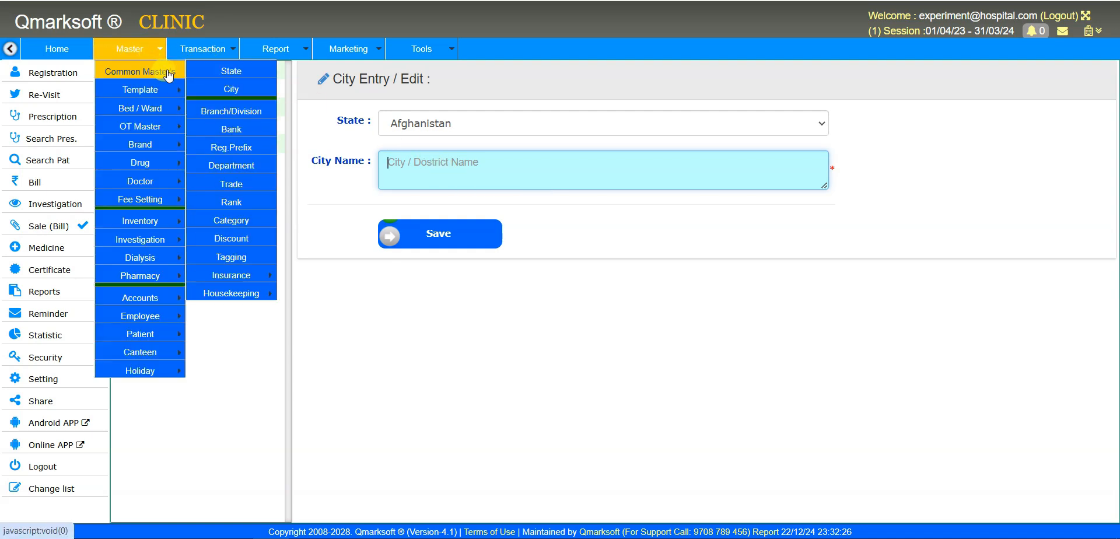
{"action": "left_click", "coordinate": [233, 75]}
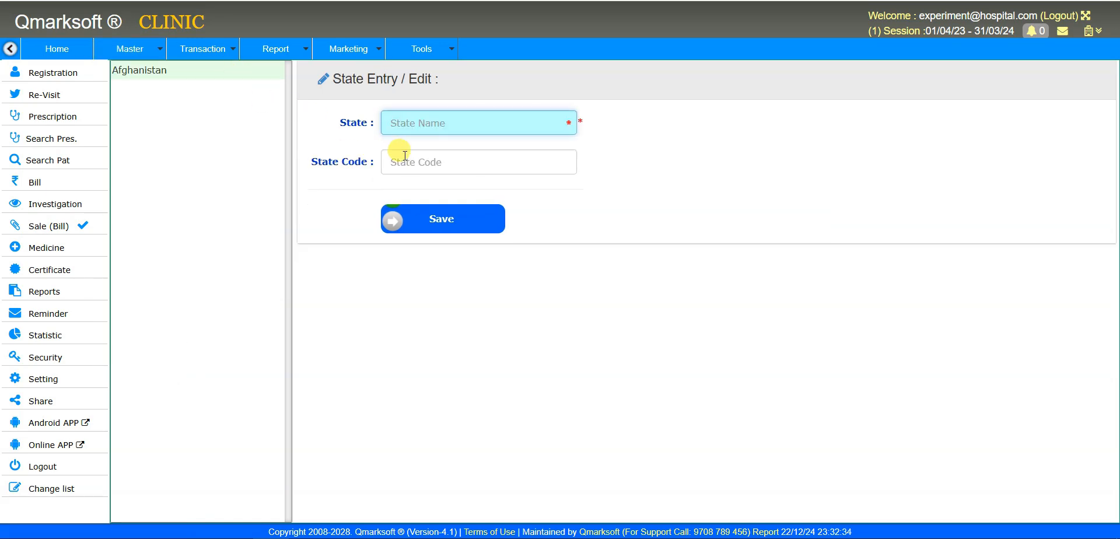
- Enter state BIHAR with state code BH and save it
{"action": "type", "text": "BIHAR"}
{"action": "key", "text": "Tab"}
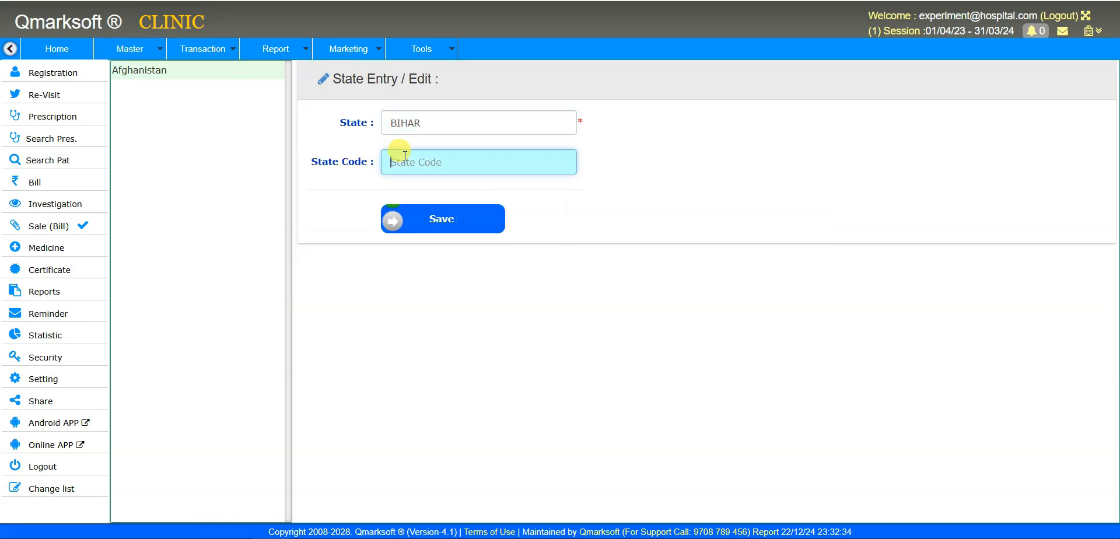
{"action": "type", "text": "BH"}
{"action": "left_click", "coordinate": [445, 217]}
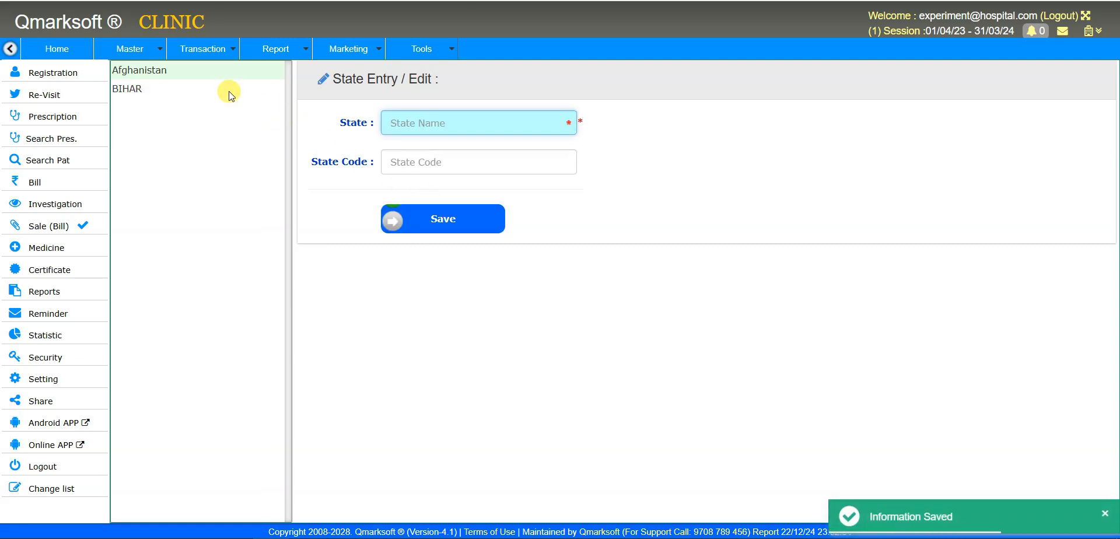
{"action": "mouse_move", "coordinate": [150, 54]}
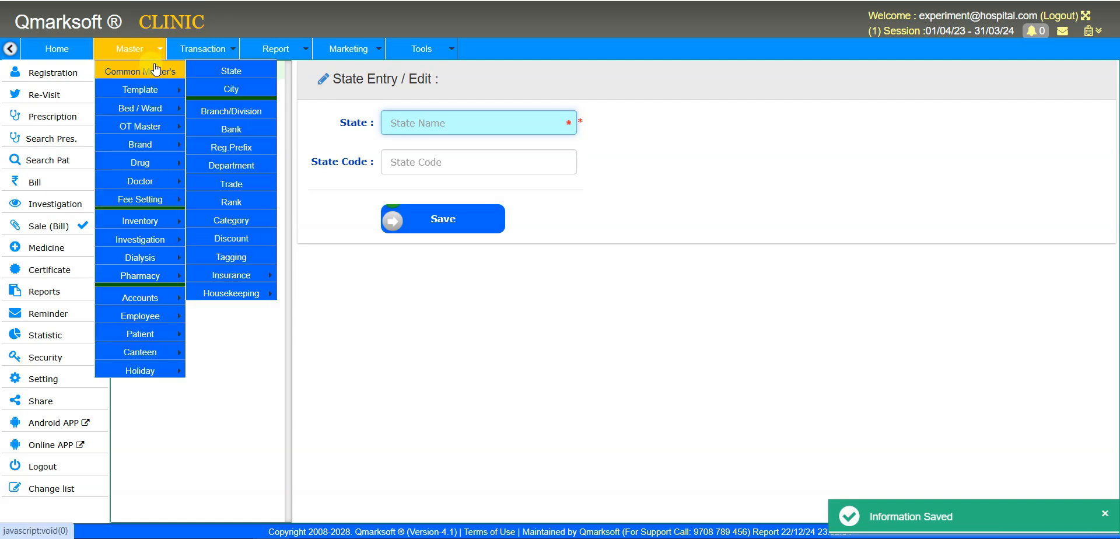
- Open the City Entry / Edit form and choose BIHAR as the state
{"action": "left_click", "coordinate": [231, 89]}
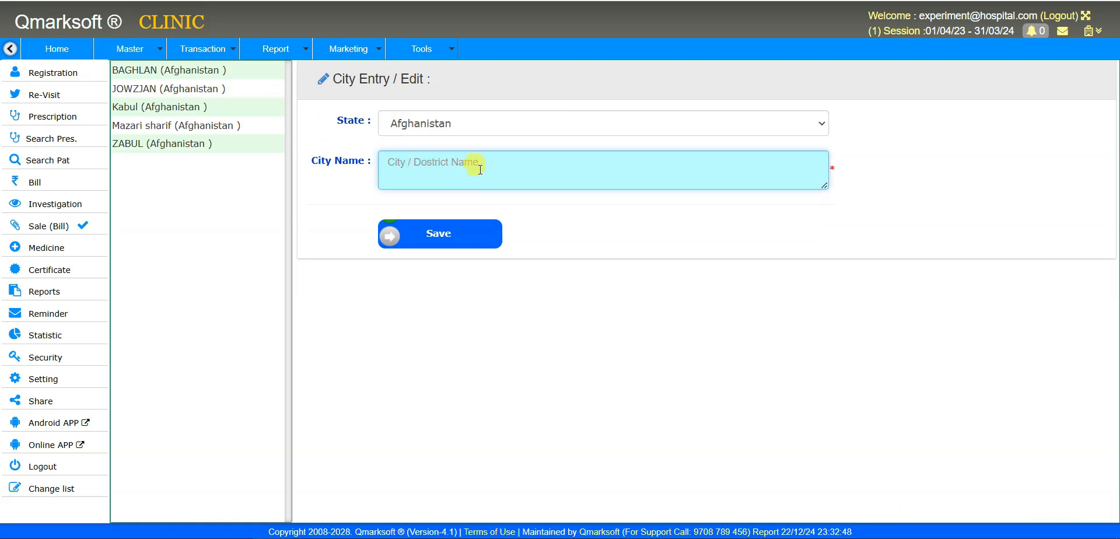
{"action": "left_click", "coordinate": [456, 121]}
{"action": "left_click", "coordinate": [449, 164]}
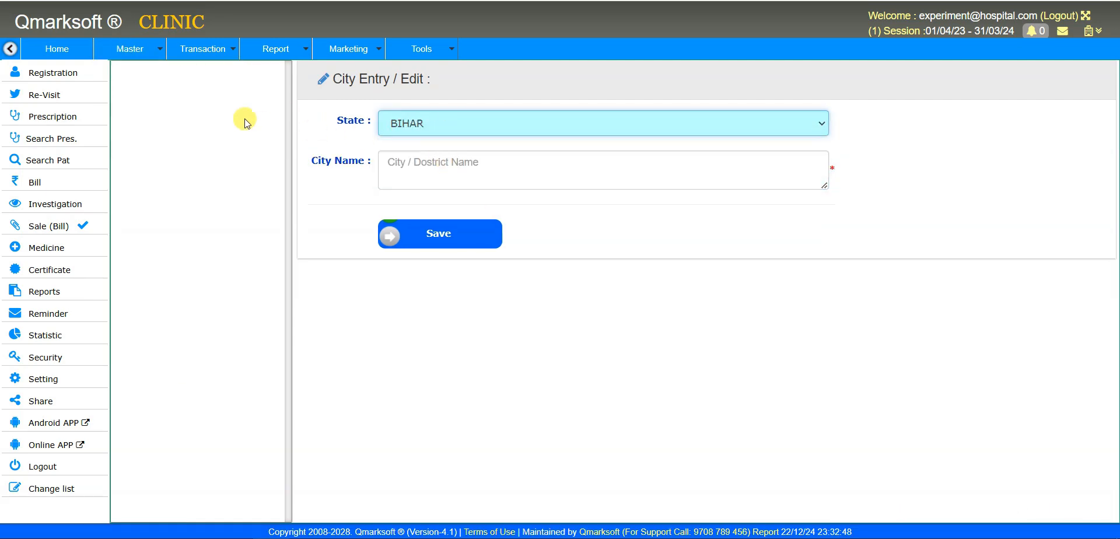
{"action": "left_click", "coordinate": [438, 105]}
{"action": "left_click", "coordinate": [217, 88]}
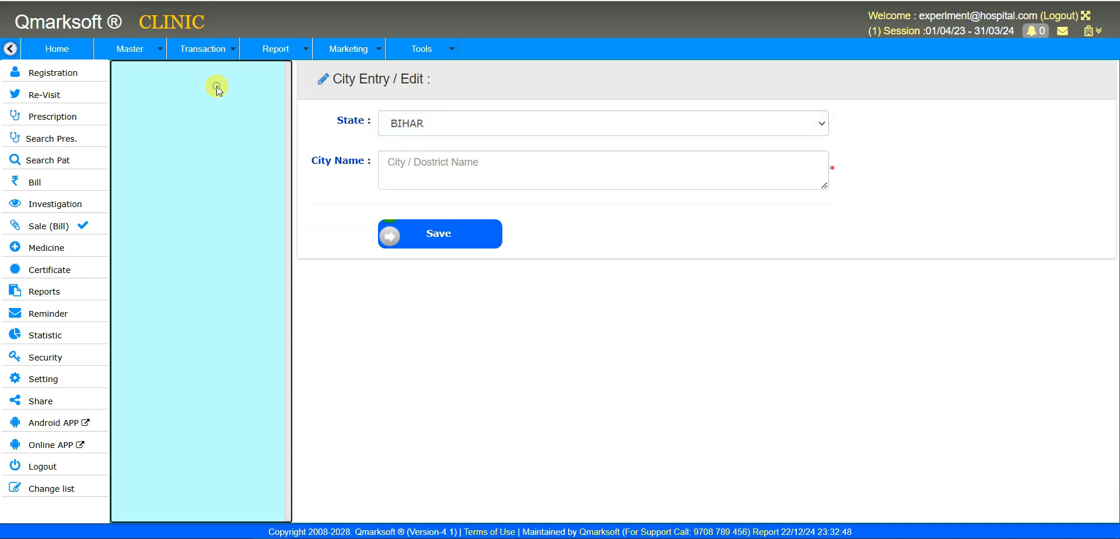
- Enter the city names PATNA, MUZAFFARPUR and GAYA, fixing the GAYA typo, and save them
{"action": "left_click", "coordinate": [404, 169]}
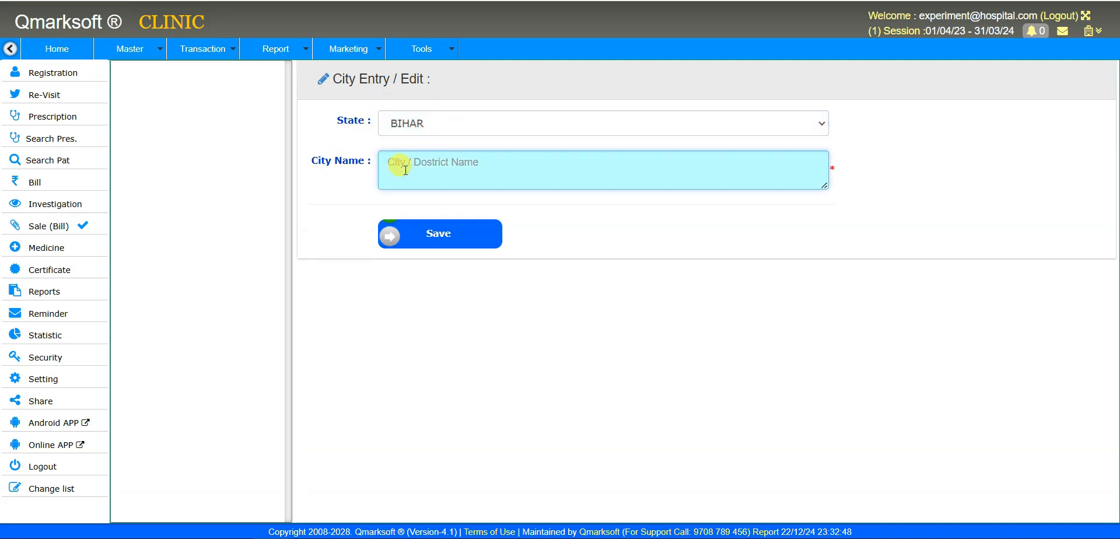
{"action": "type", "text": "PATNA,MUZ"}
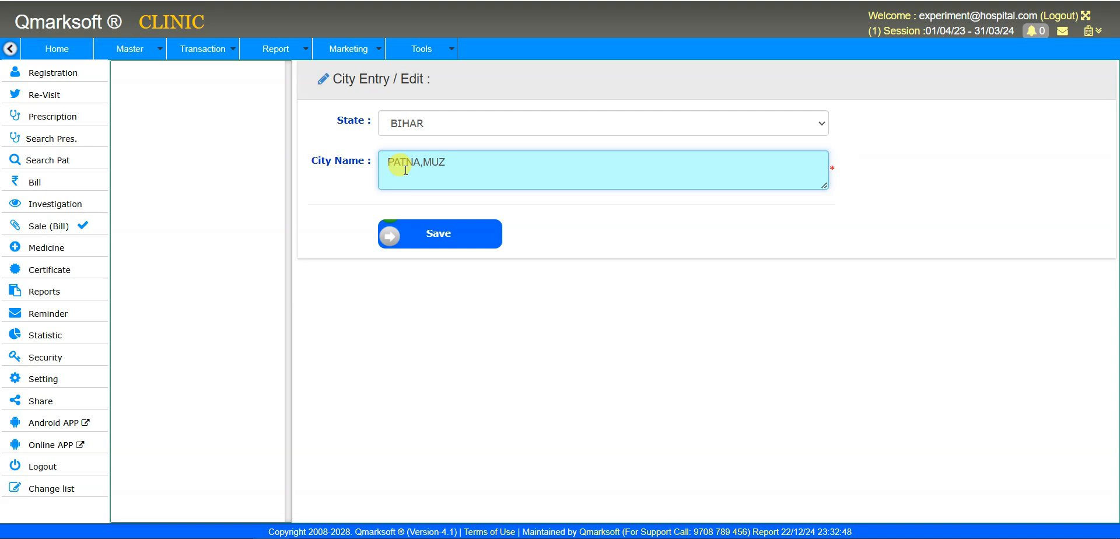
{"action": "type", "text": "FFARPUR,GYA"}
{"action": "key", "text": "BackSpace"}
{"action": "key", "text": "BackSpace"}
{"action": "key", "text": "BackSpace"}
{"action": "type", "text": "GAYA"}
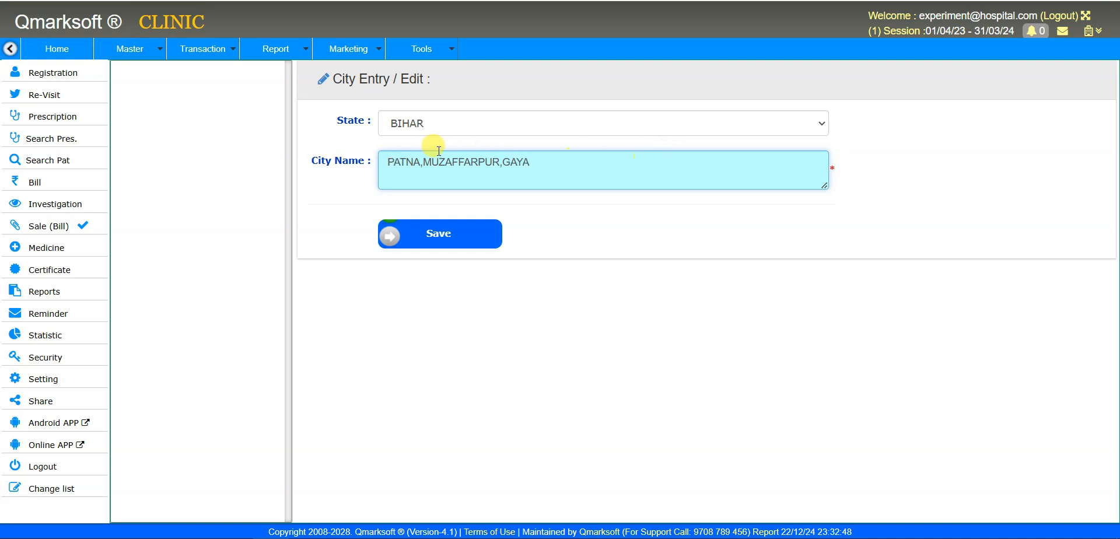
{"action": "left_click_drag", "start_coordinate": [423, 162], "coordinate": [641, 173]}
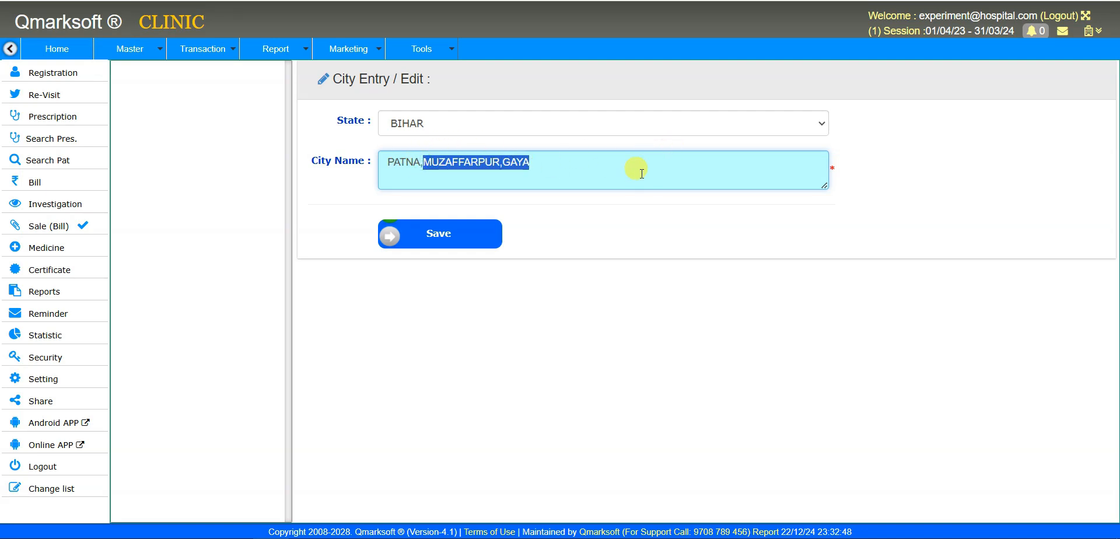
{"action": "left_click", "coordinate": [652, 243]}
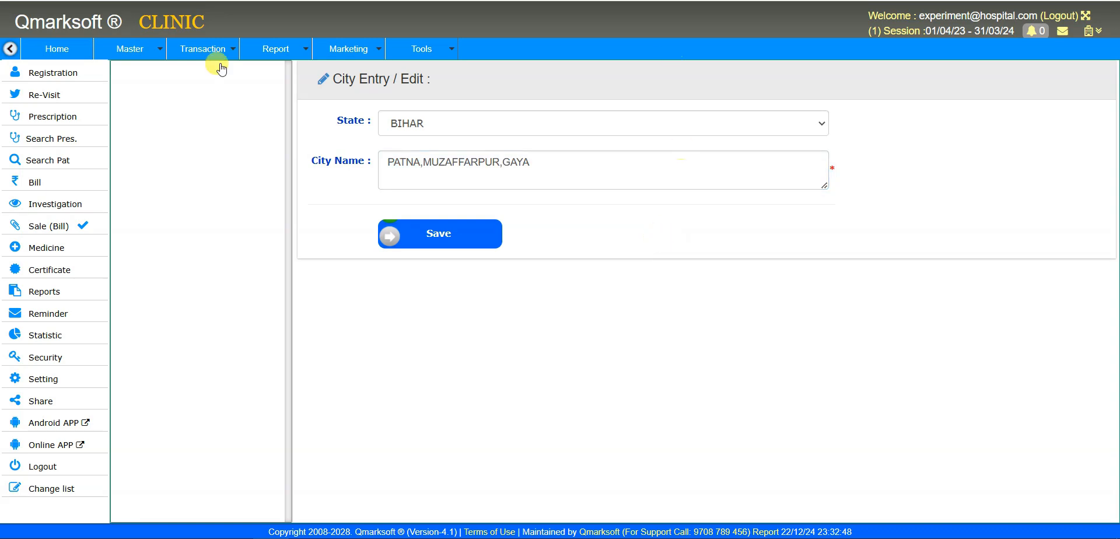
{"action": "left_click", "coordinate": [470, 239]}
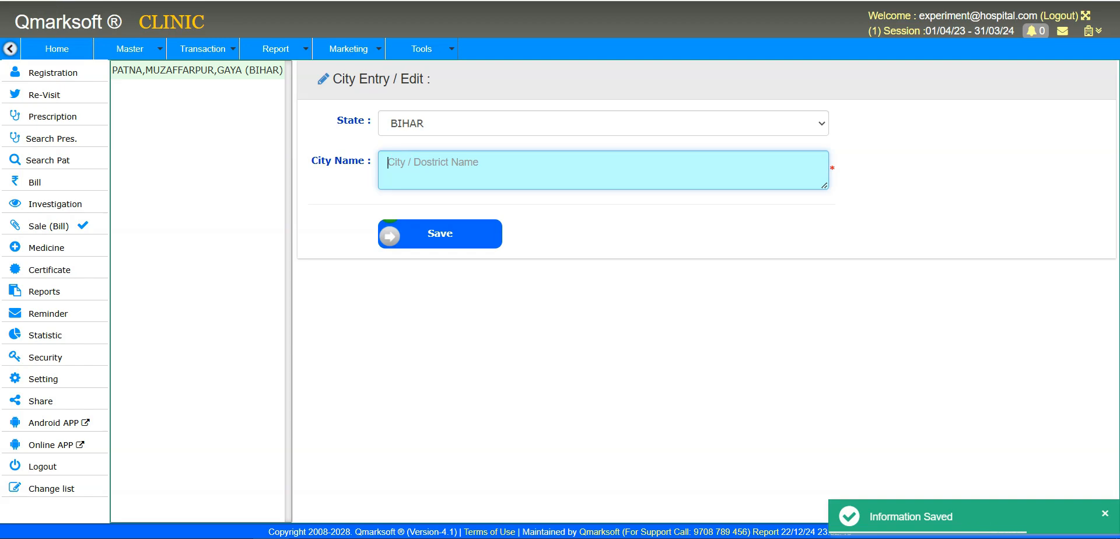
- Reselect BIHAR to confirm the three new cities are listed
{"action": "left_click", "coordinate": [457, 120]}
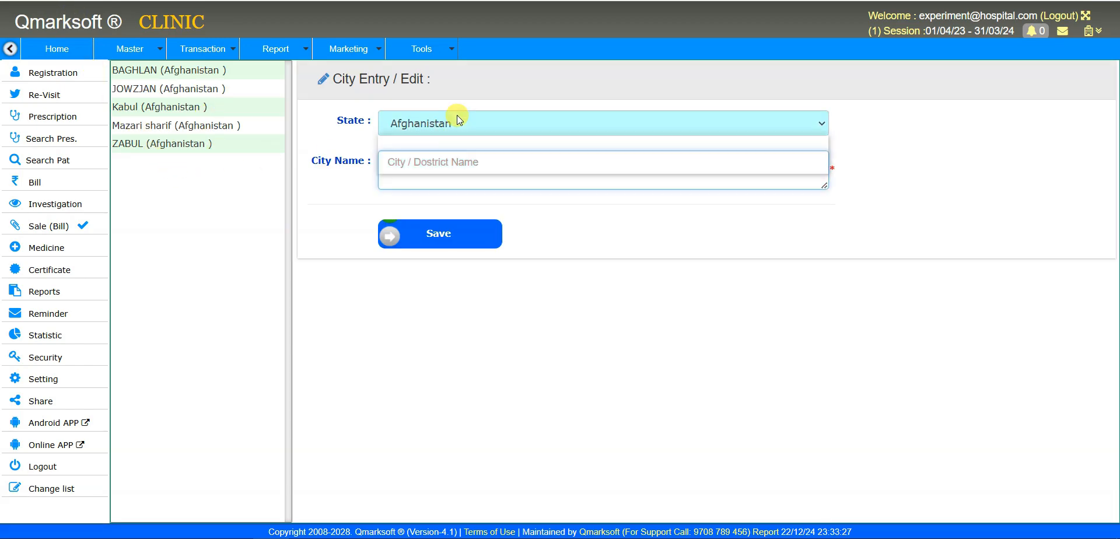
{"action": "left_click", "coordinate": [453, 159]}
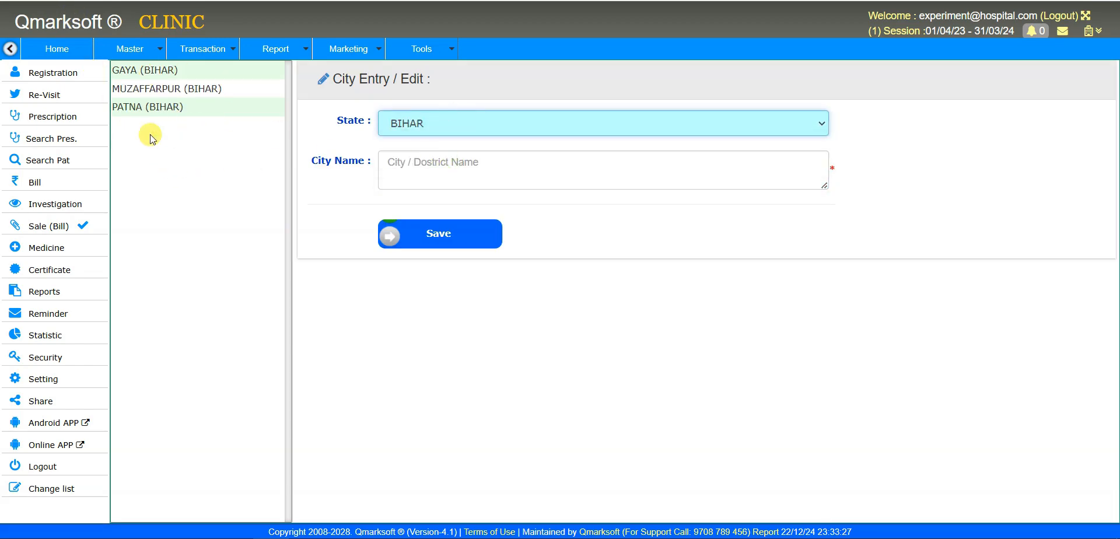
{"action": "left_click", "coordinate": [135, 49]}
- Open Employee Entry from Master > Employee to start a new staff record
{"action": "mouse_move", "coordinate": [153, 300]}
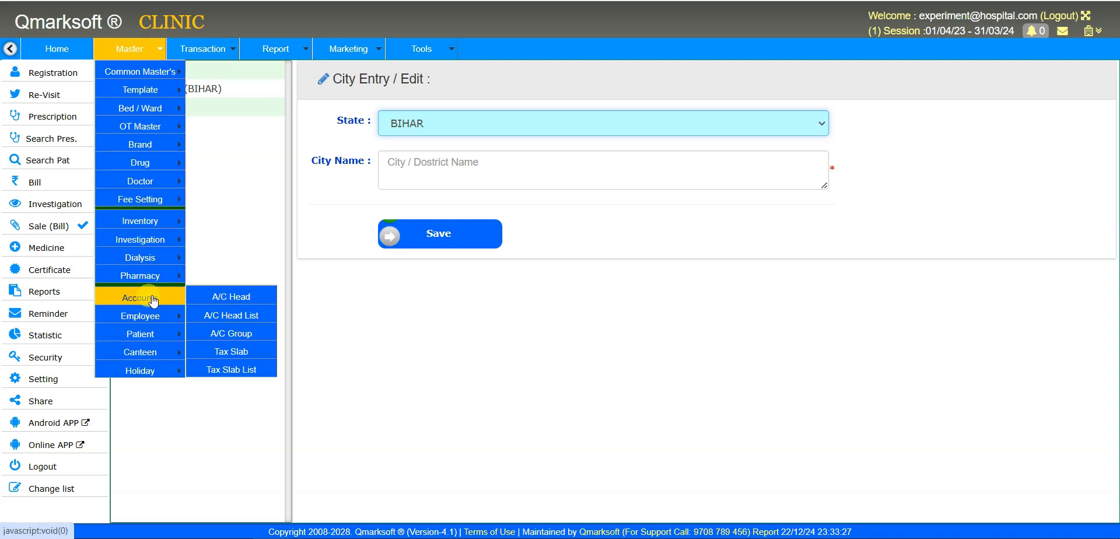
{"action": "mouse_move", "coordinate": [149, 317]}
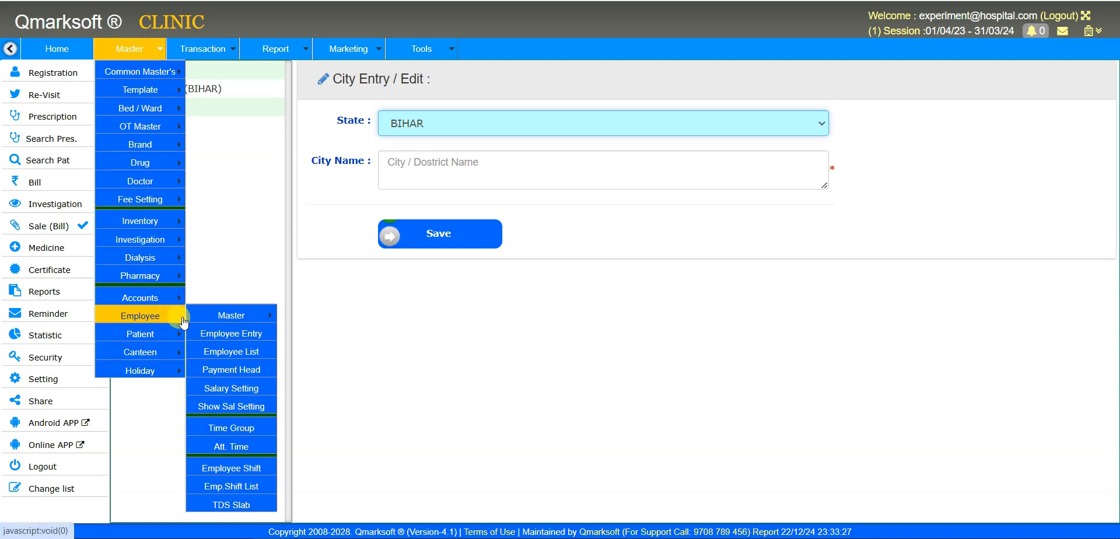
{"action": "mouse_move", "coordinate": [217, 324]}
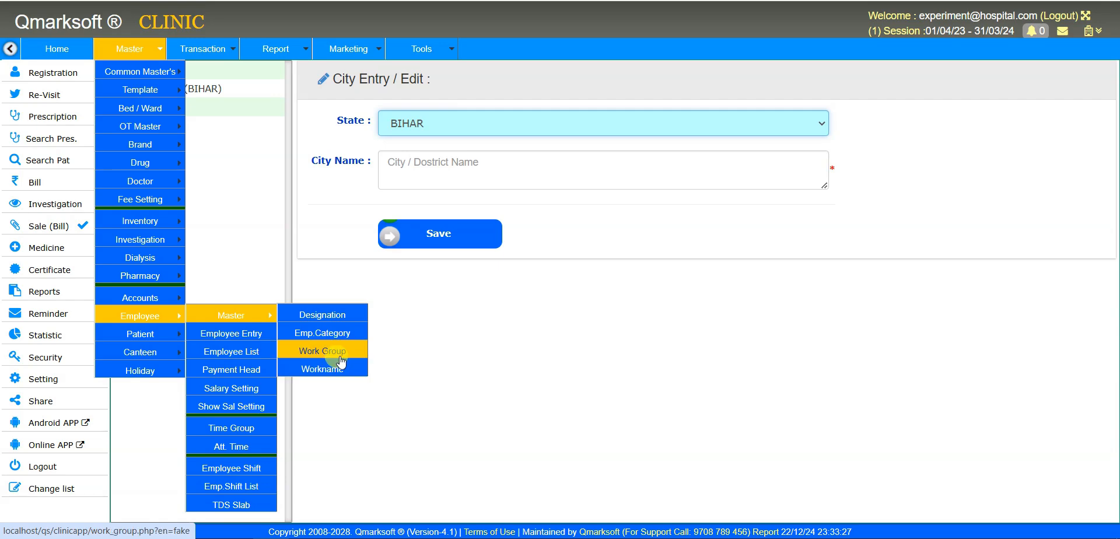
{"action": "left_click", "coordinate": [259, 336]}
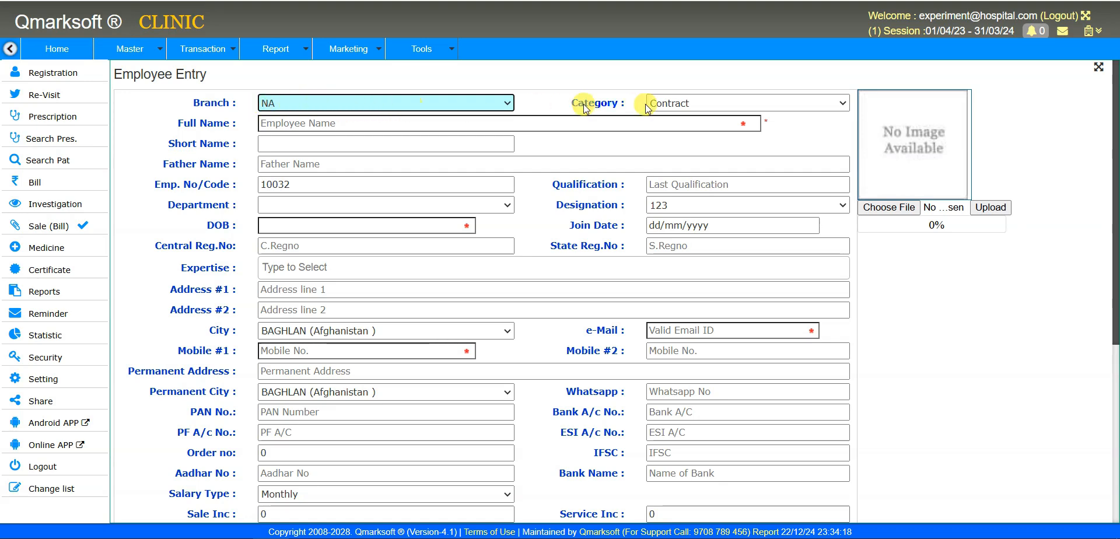
- Set Category to NA and enter the employee's full name and short name
{"action": "left_click", "coordinate": [698, 98]}
{"action": "left_click", "coordinate": [697, 138]}
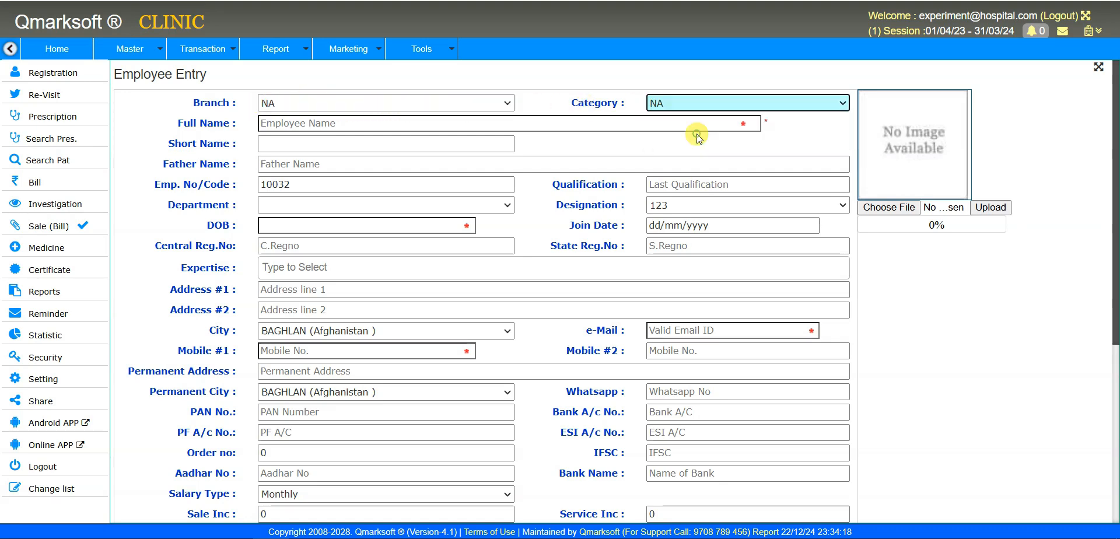
{"action": "left_click", "coordinate": [418, 125]}
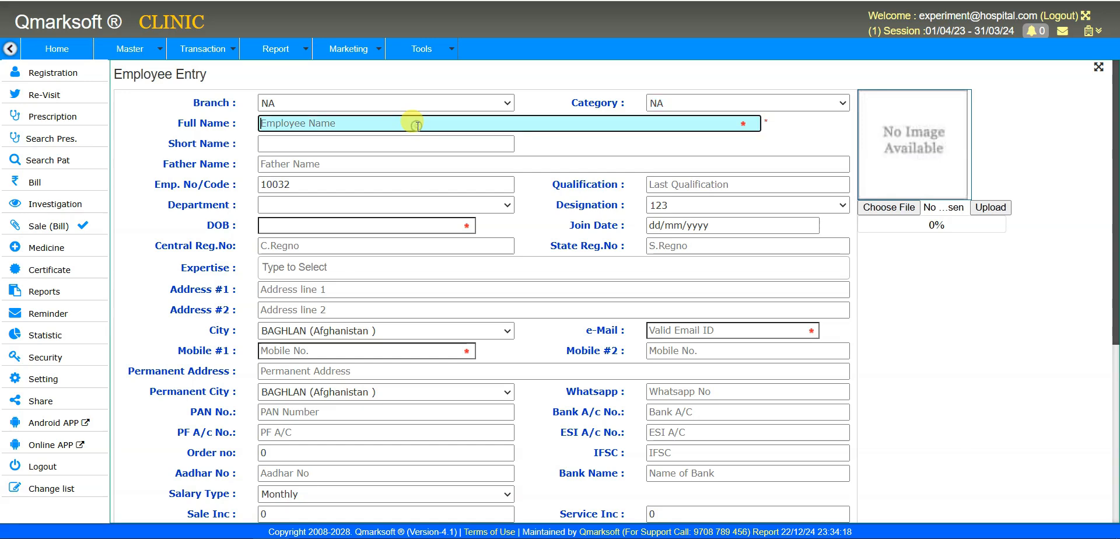
{"action": "type", "text": "m"}
{"action": "key", "text": "BackSpace"}
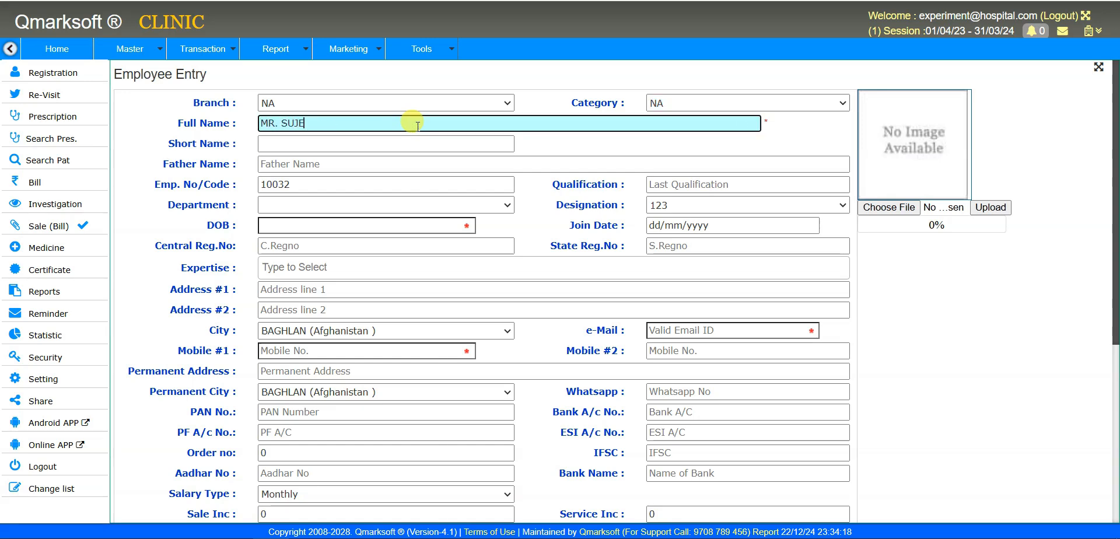
{"action": "key", "text": "Tab"}
{"action": "type", "text": "SUJIT"}
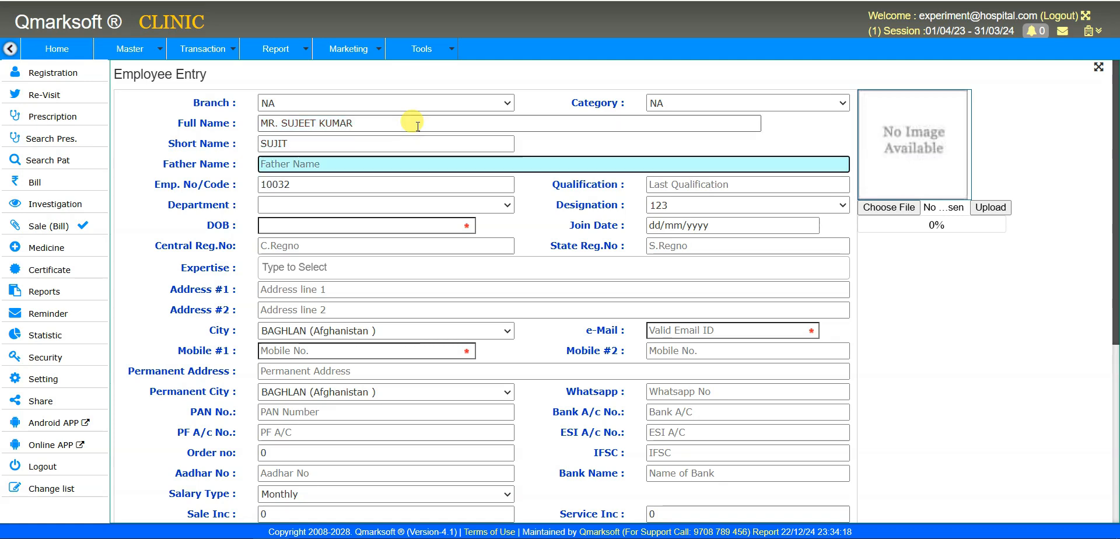
- Select the existing employee code 10032 in the code field
{"action": "left_click", "coordinate": [338, 186]}
{"action": "left_click_drag", "start_coordinate": [320, 186], "coordinate": [222, 183]}
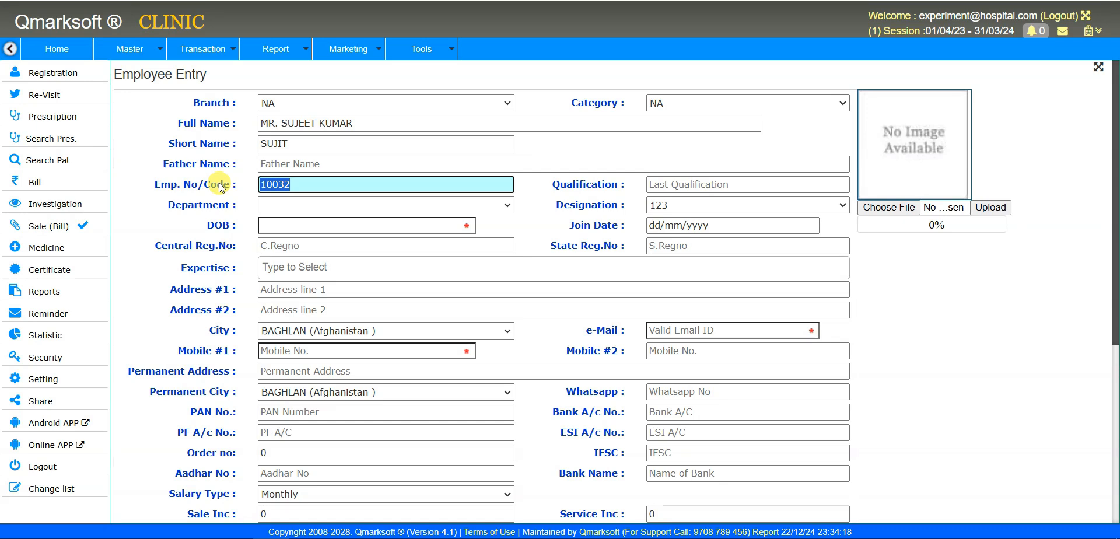
{"action": "left_click", "coordinate": [691, 186]}
- Set the department to NA and the designation to Admin Manager
{"action": "left_click", "coordinate": [480, 205]}
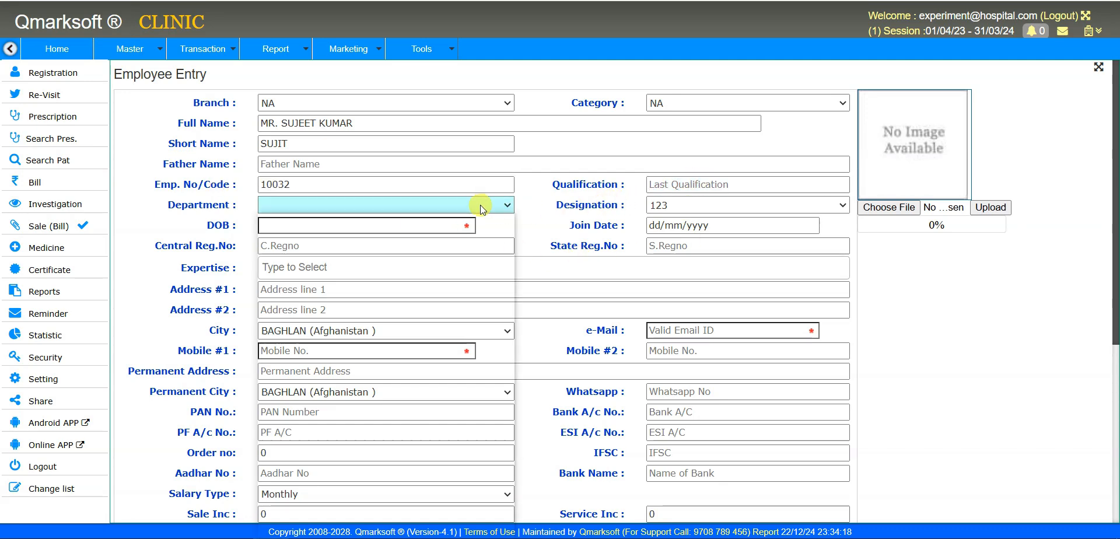
{"action": "left_click", "coordinate": [464, 240]}
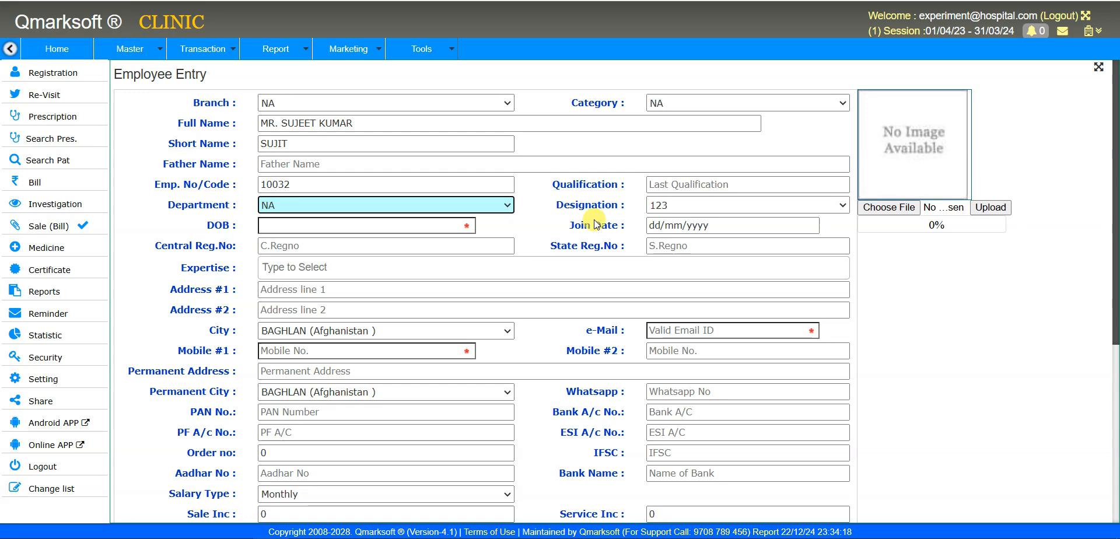
{"action": "left_click", "coordinate": [717, 204]}
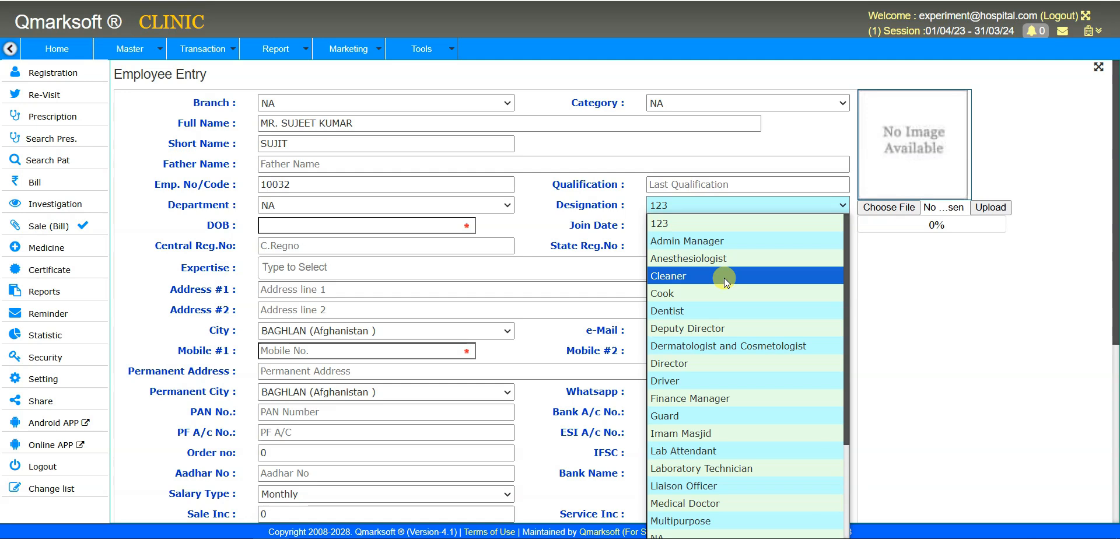
{"action": "left_click", "coordinate": [727, 241]}
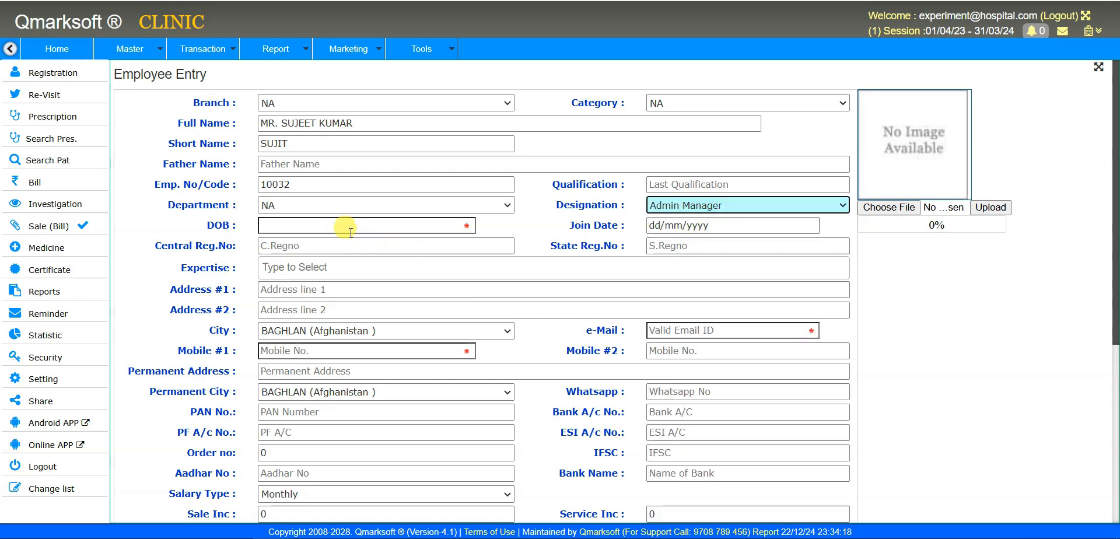
- Enter the employee's date of birth and a join date of 01/04/2024
{"action": "left_click", "coordinate": [308, 226]}
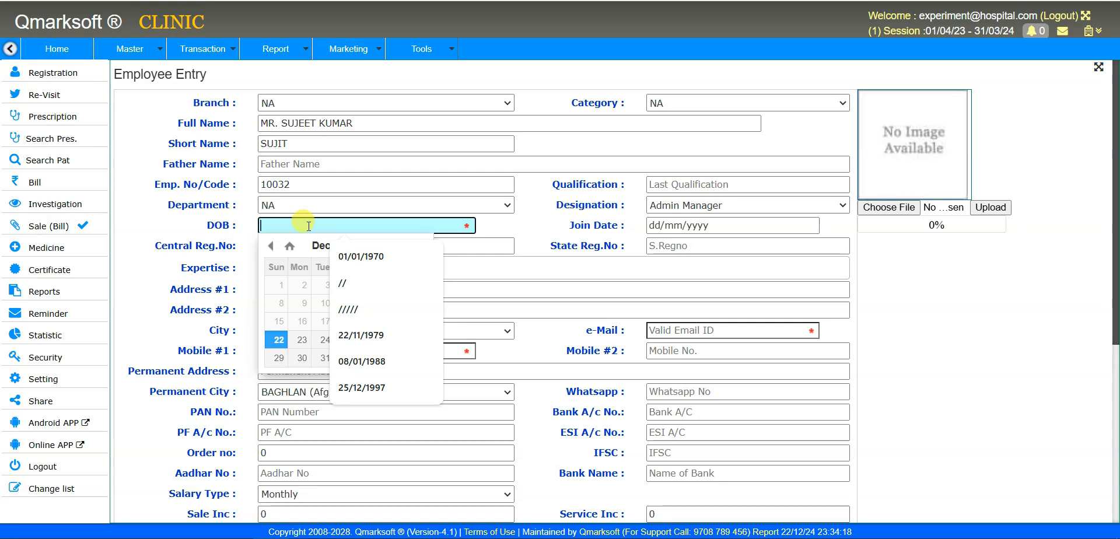
{"action": "type", "text": "0"}
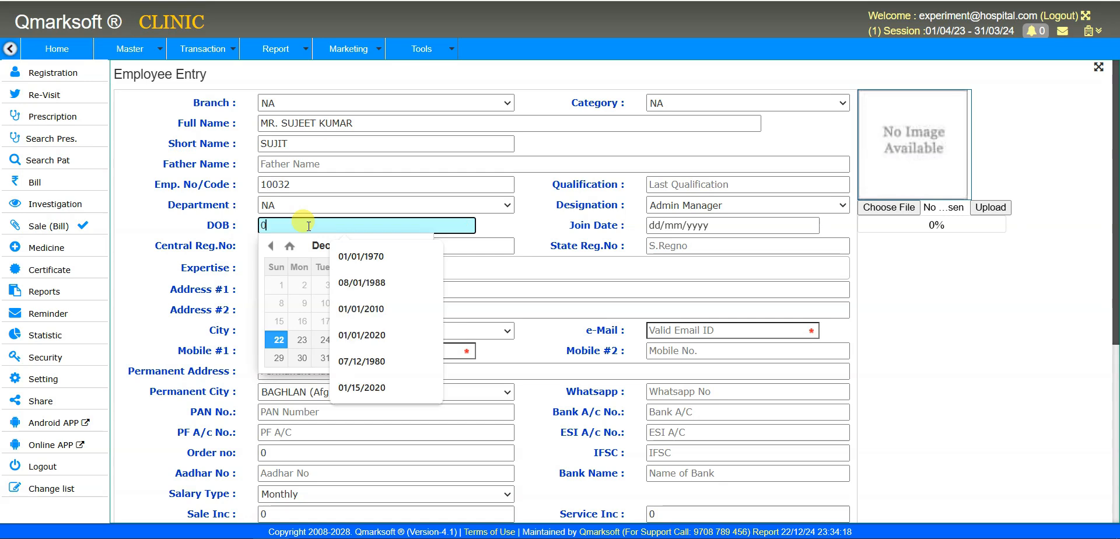
{"action": "type", "text": "1/0"}
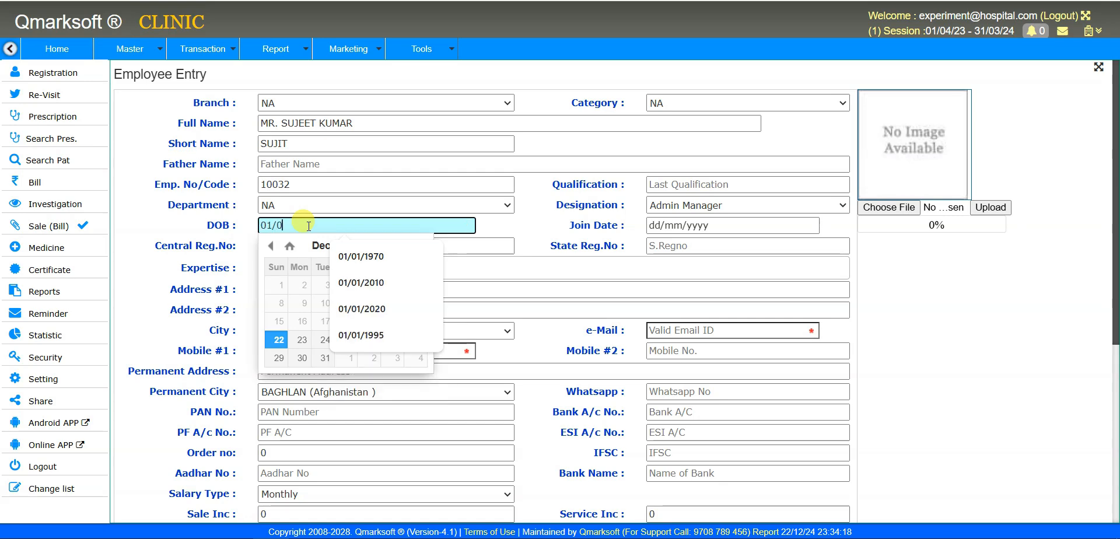
{"action": "type", "text": "1"}
{"action": "type", "text": "19"}
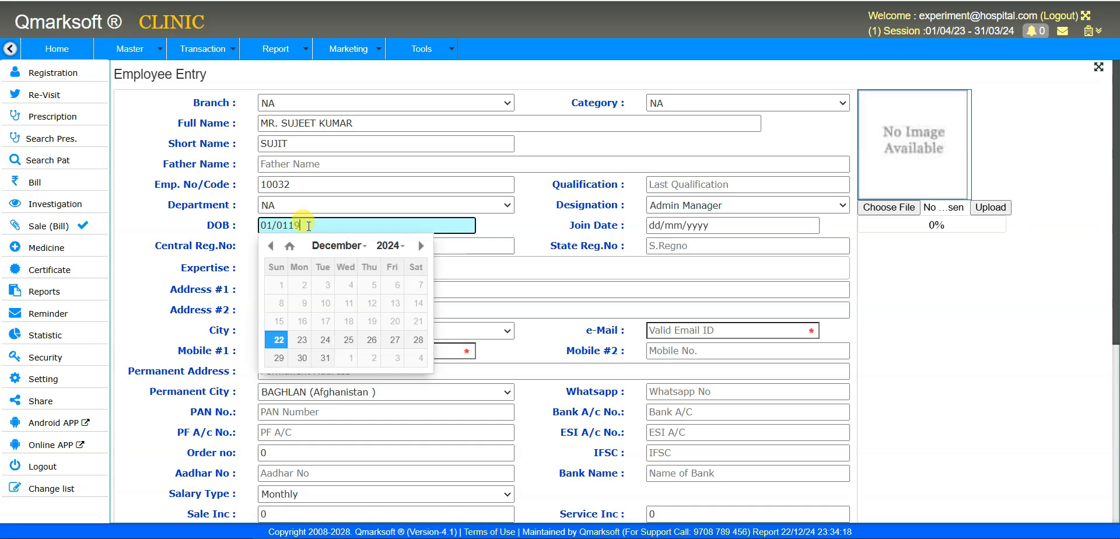
{"action": "type", "text": "20"}
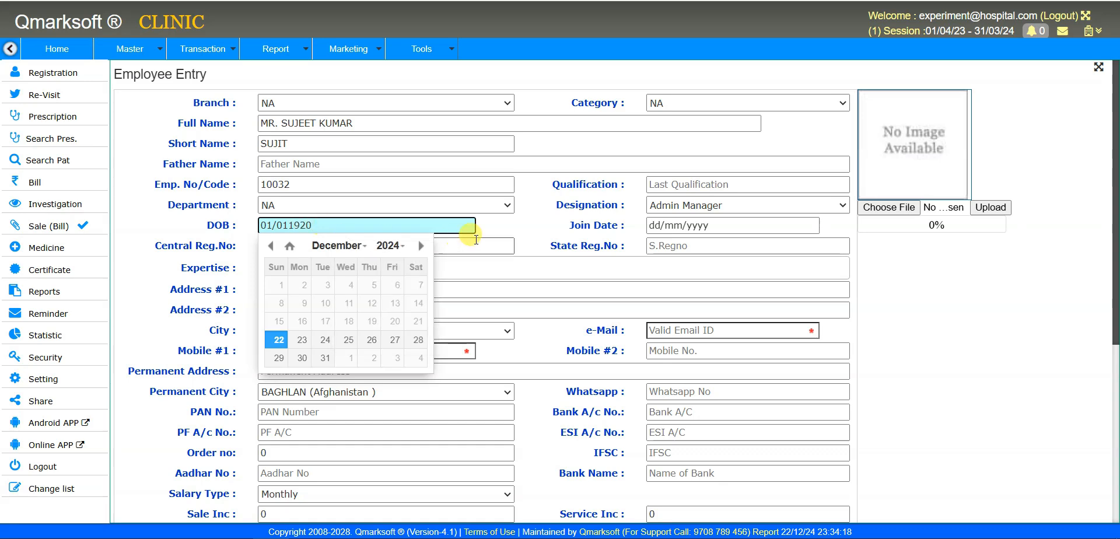
{"action": "left_click", "coordinate": [652, 225]}
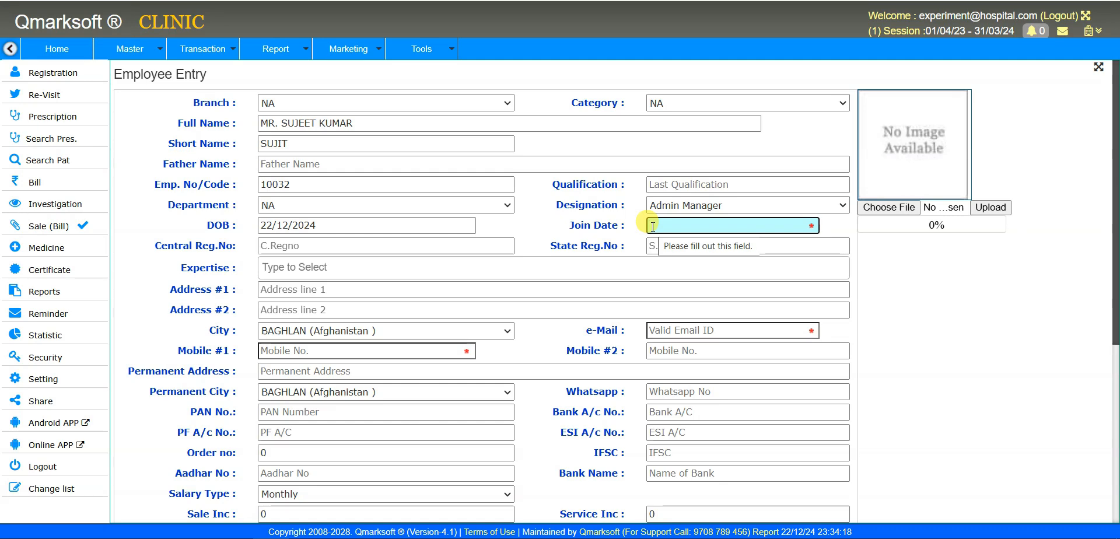
{"action": "type", "text": "0"}
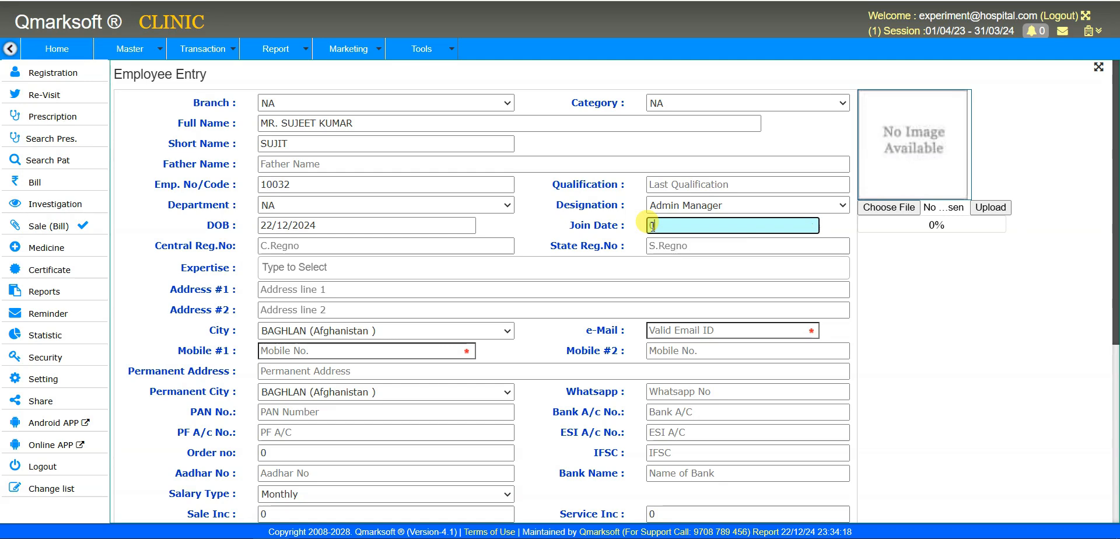
{"action": "type", "text": "1/04/2024"}
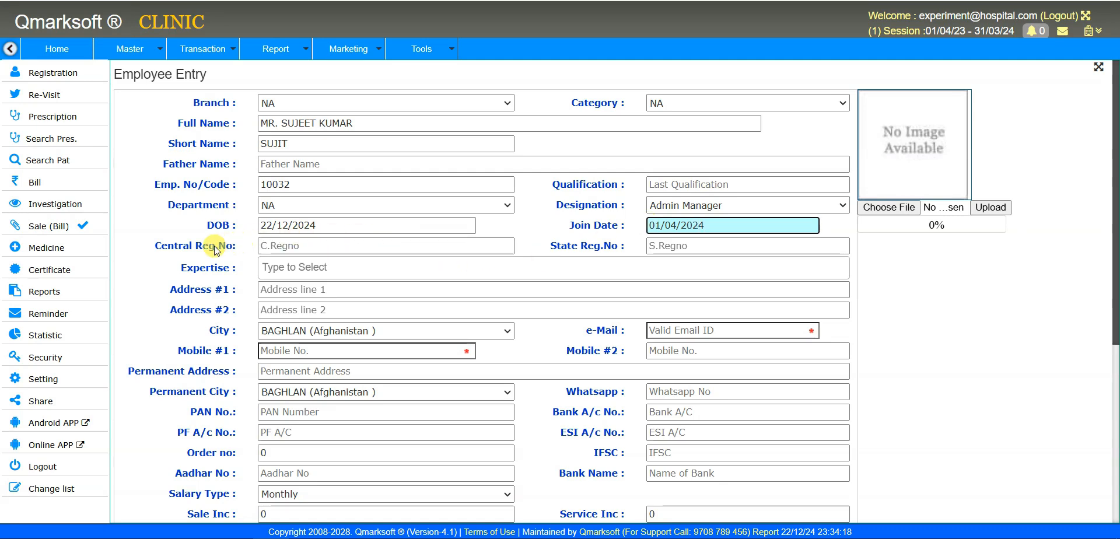
{"action": "left_click_drag", "start_coordinate": [161, 252], "coordinate": [225, 247]}
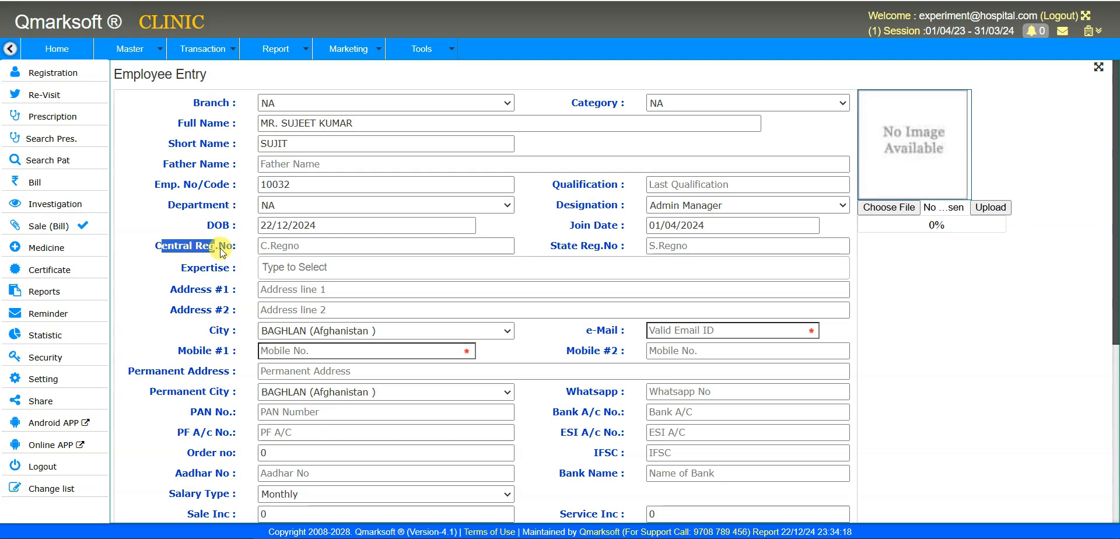
{"action": "left_click_drag", "start_coordinate": [150, 247], "coordinate": [622, 247]}
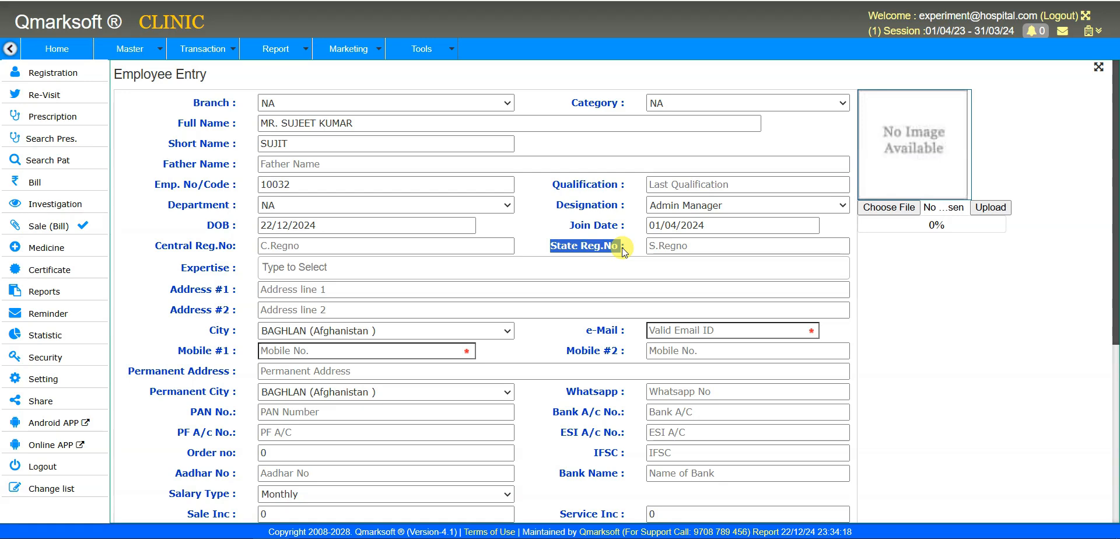
{"action": "left_click", "coordinate": [433, 270]}
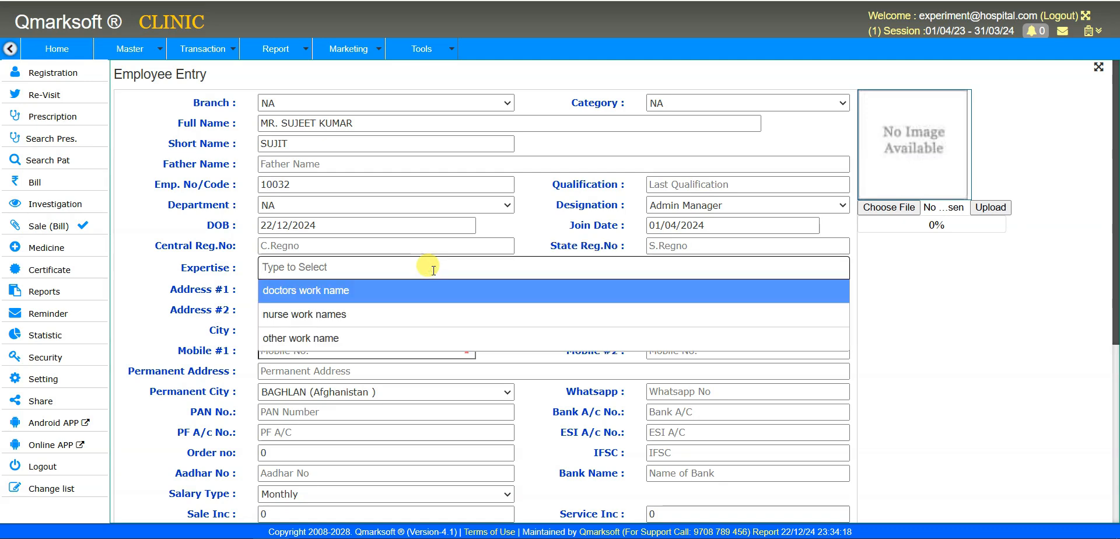
- Leave Expertise blank and change the City from BAGHLAN to GAYA (BIHAR)
{"action": "left_click", "coordinate": [407, 268]}
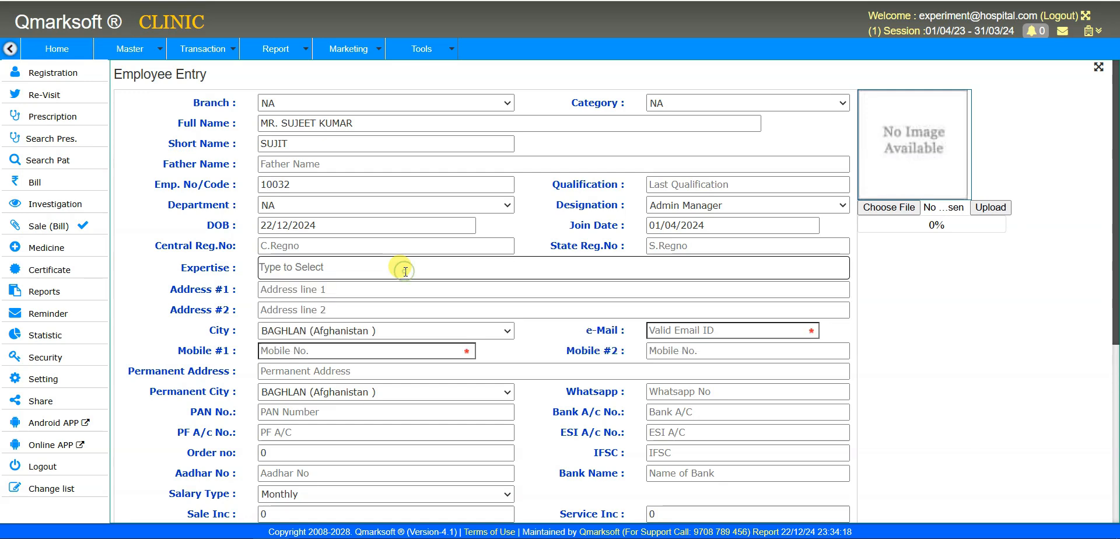
{"action": "scroll", "coordinate": [377, 292], "scroll_direction": "down", "scroll_amount": 3}
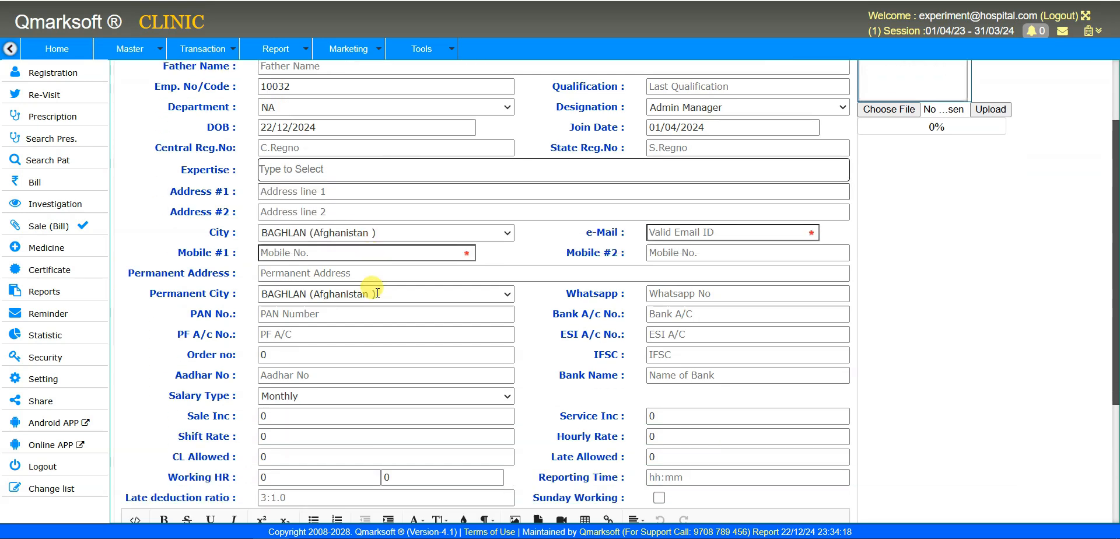
{"action": "left_click", "coordinate": [387, 185]}
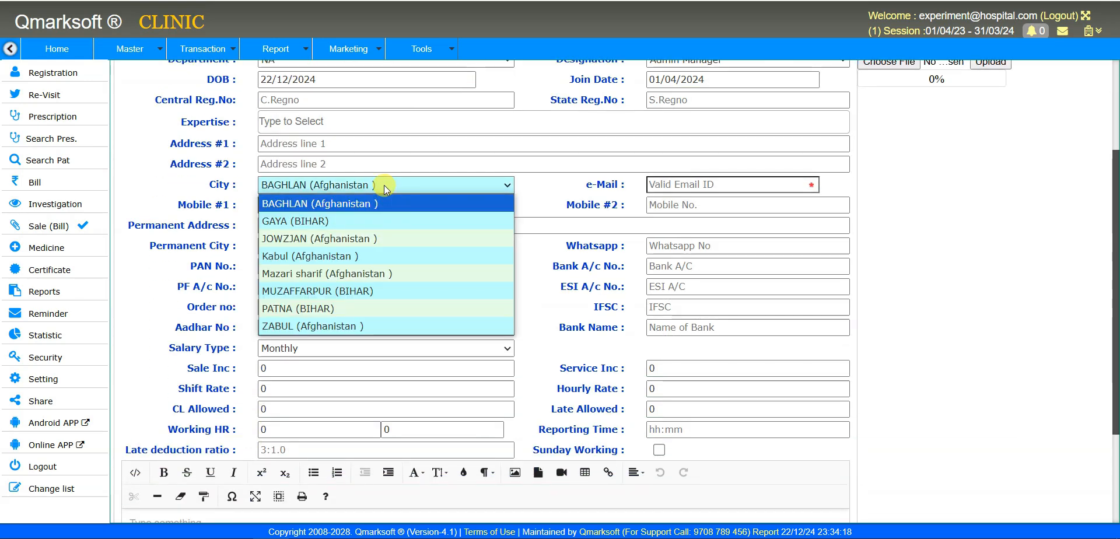
{"action": "left_click", "coordinate": [374, 220]}
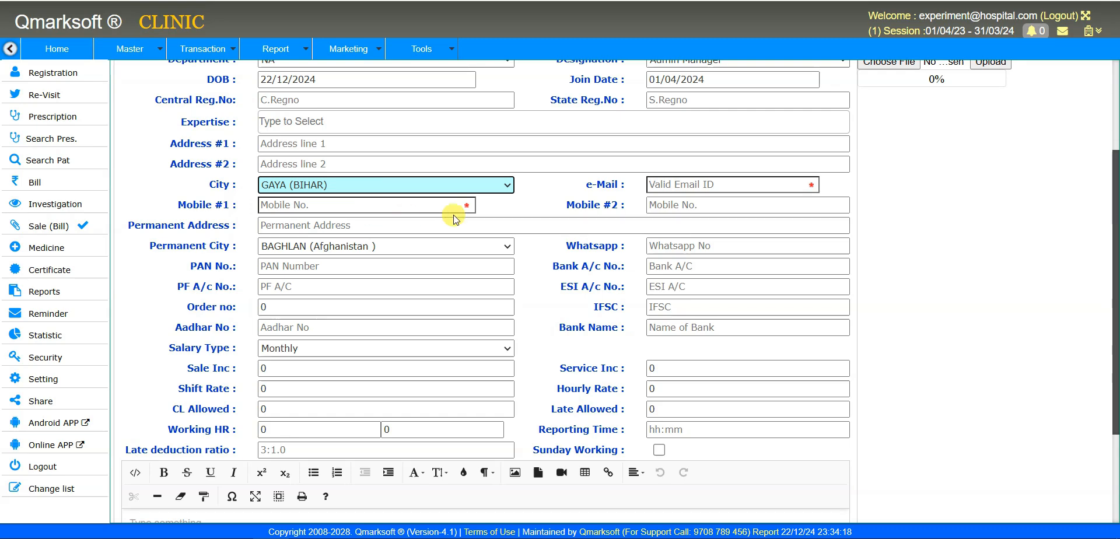
{"action": "left_click", "coordinate": [721, 184]}
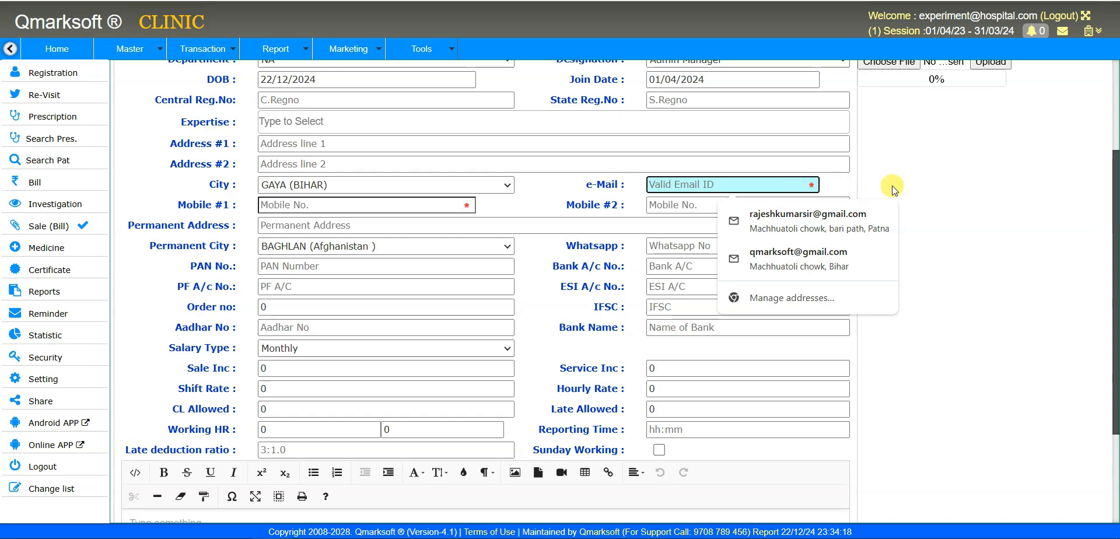
{"action": "key", "text": "Escape"}
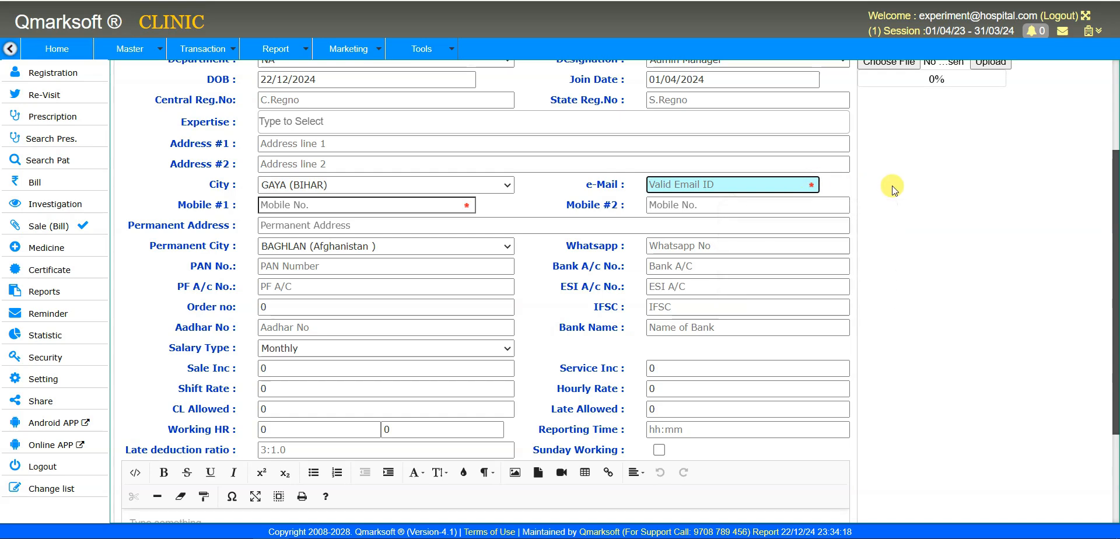
- Type the employee's e-mail address into the e-Mail field
{"action": "scroll", "coordinate": [904, 233], "scroll_direction": "up", "scroll_amount": 3}
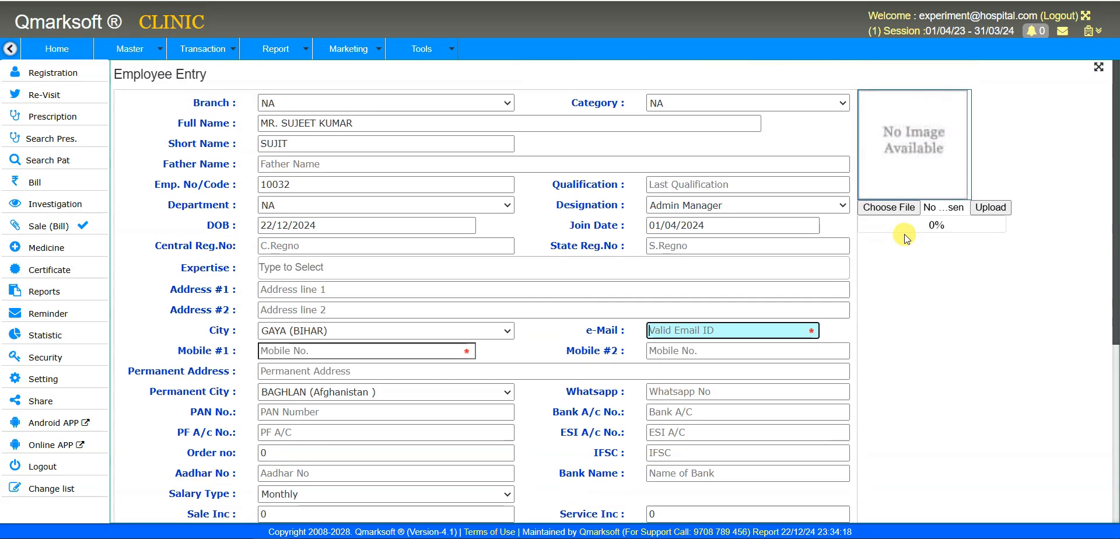
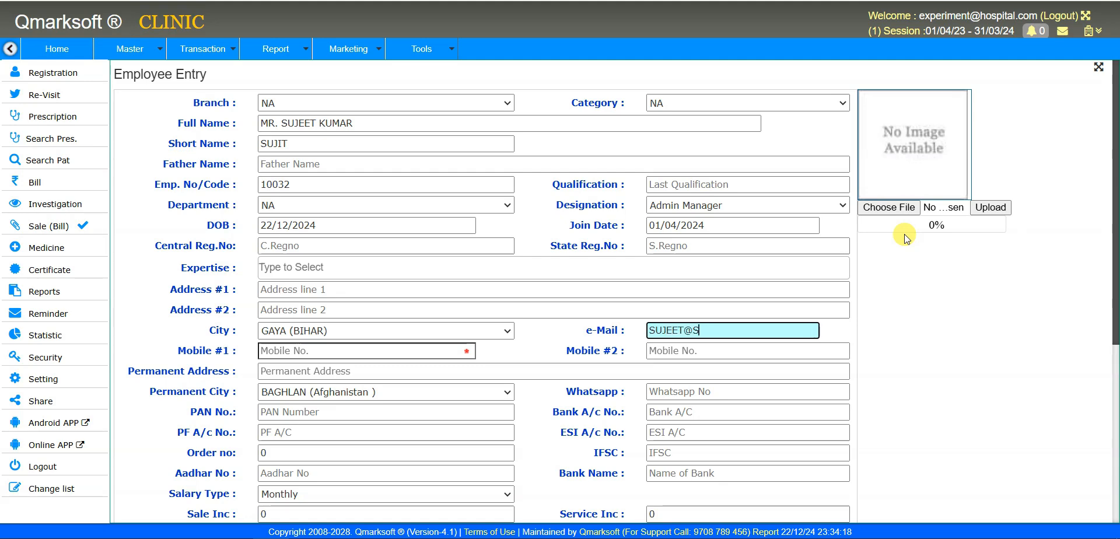
{"action": "key", "text": "ctrl+a"}
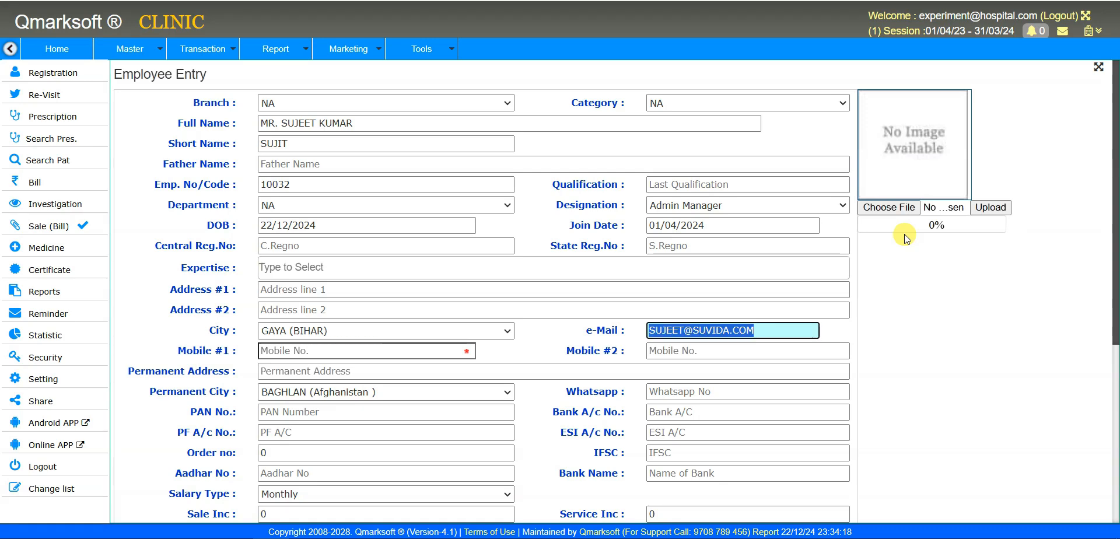
{"action": "key", "text": "Tab"}
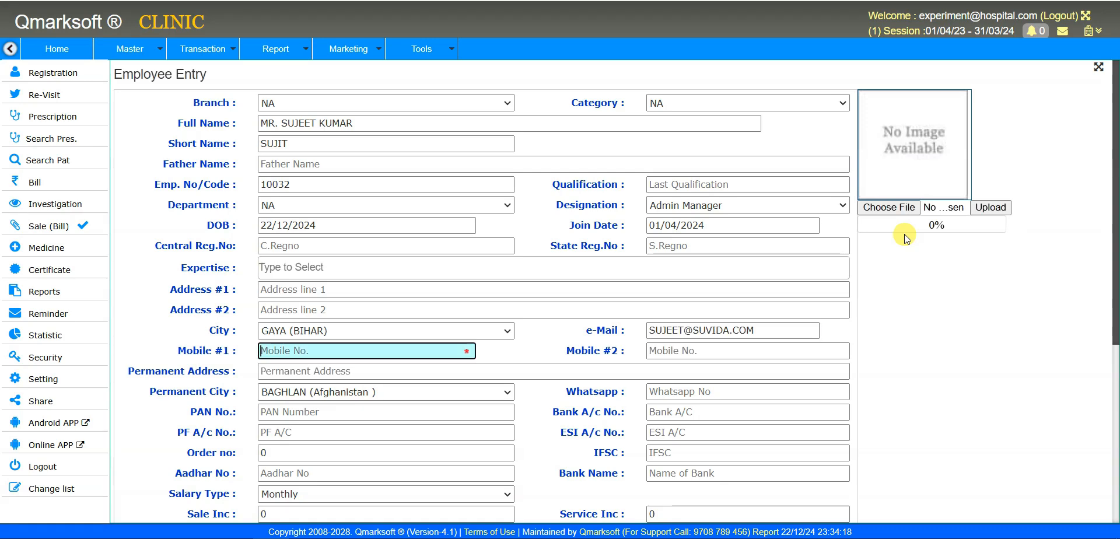
{"action": "left_click_drag", "start_coordinate": [790, 327], "coordinate": [646, 329]}
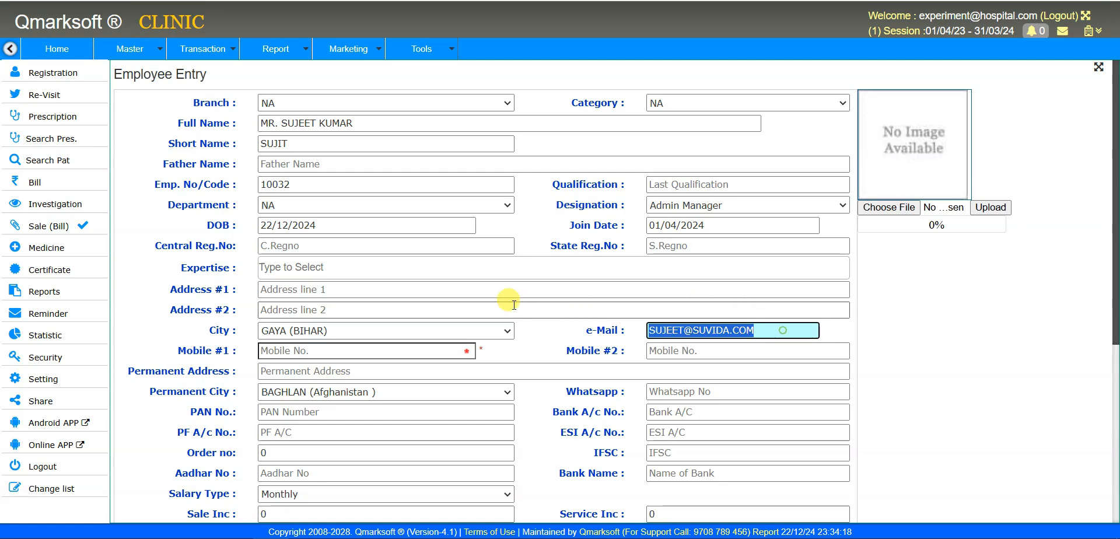
- Enter the employee's first mobile number in Mobile #1
{"action": "scroll", "coordinate": [506, 286], "scroll_direction": "down", "scroll_amount": 3}
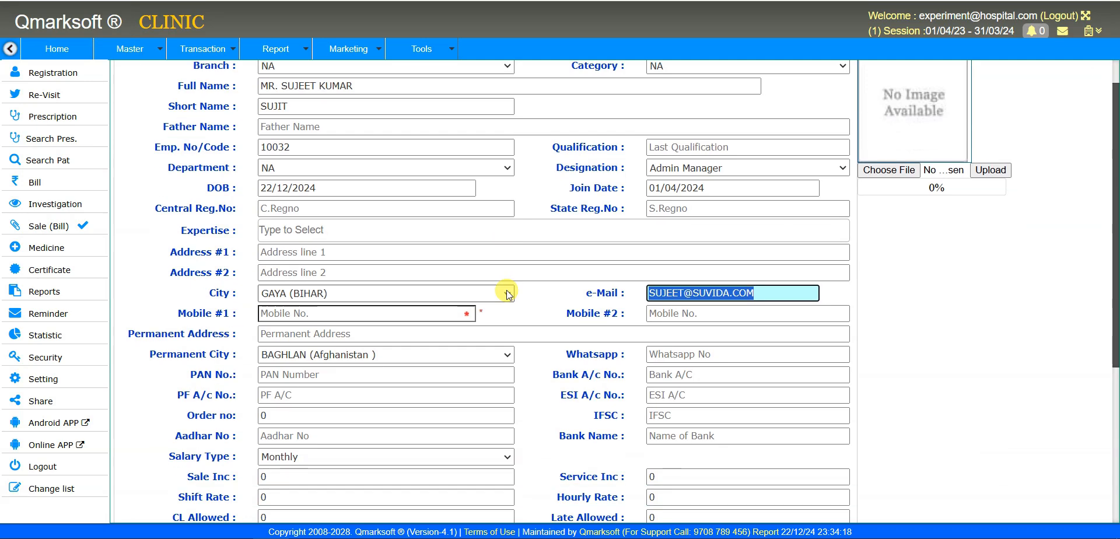
{"action": "left_click", "coordinate": [387, 207]}
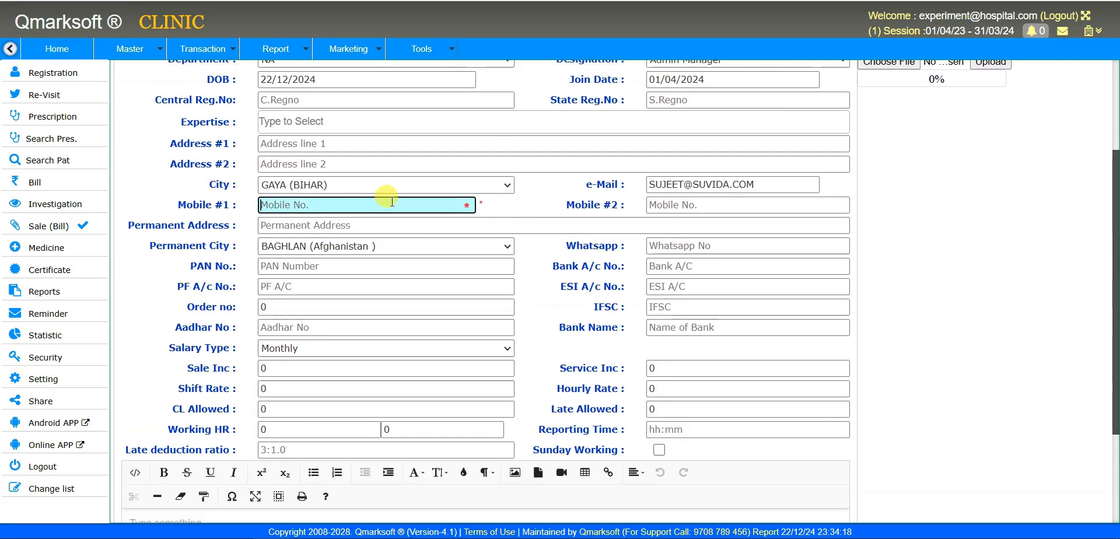
{"action": "type", "text": "97"}
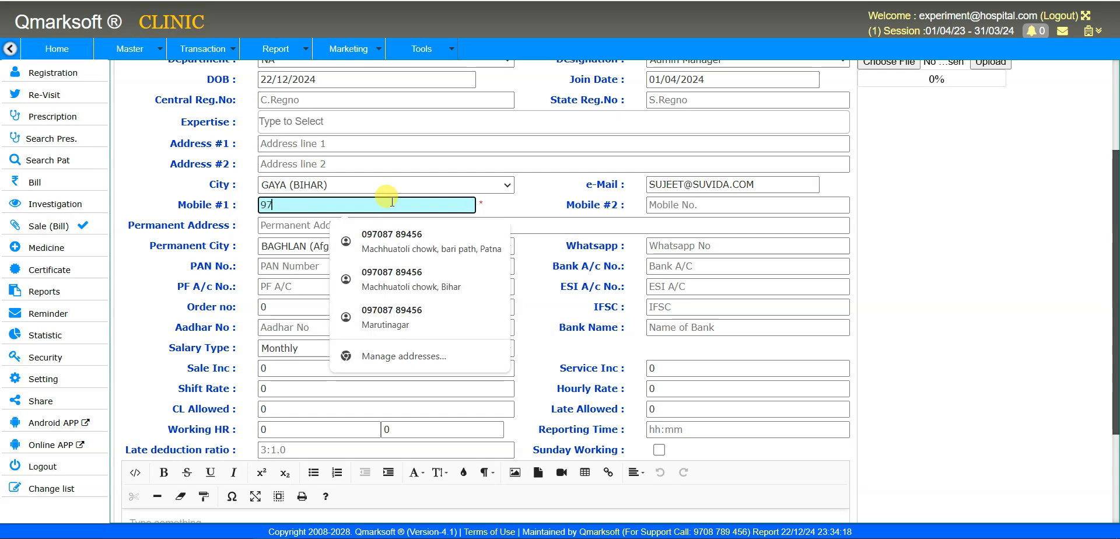
{"action": "type", "text": "0XXXXXXX"}
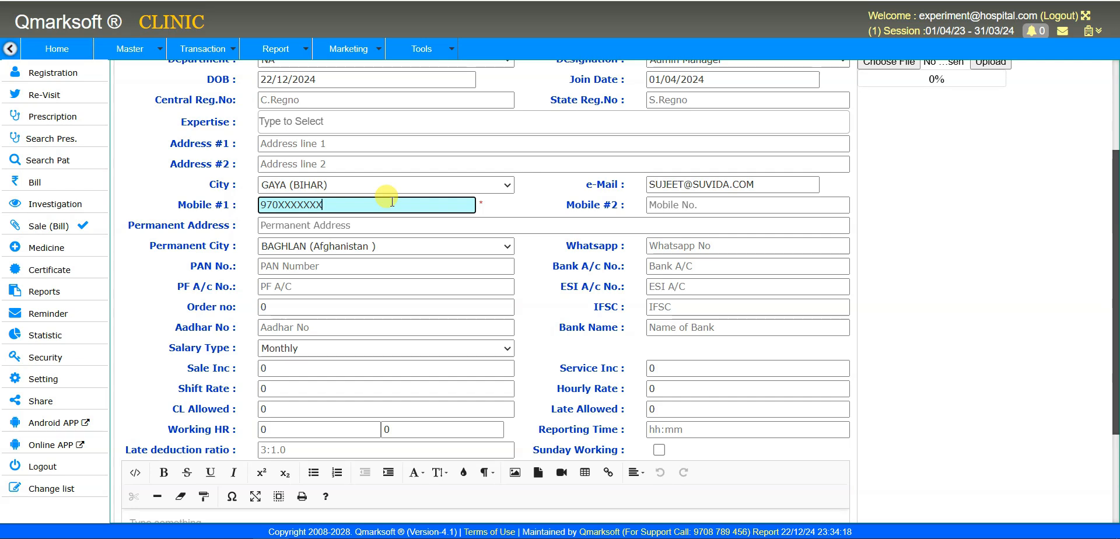
{"action": "key", "text": "Tab"}
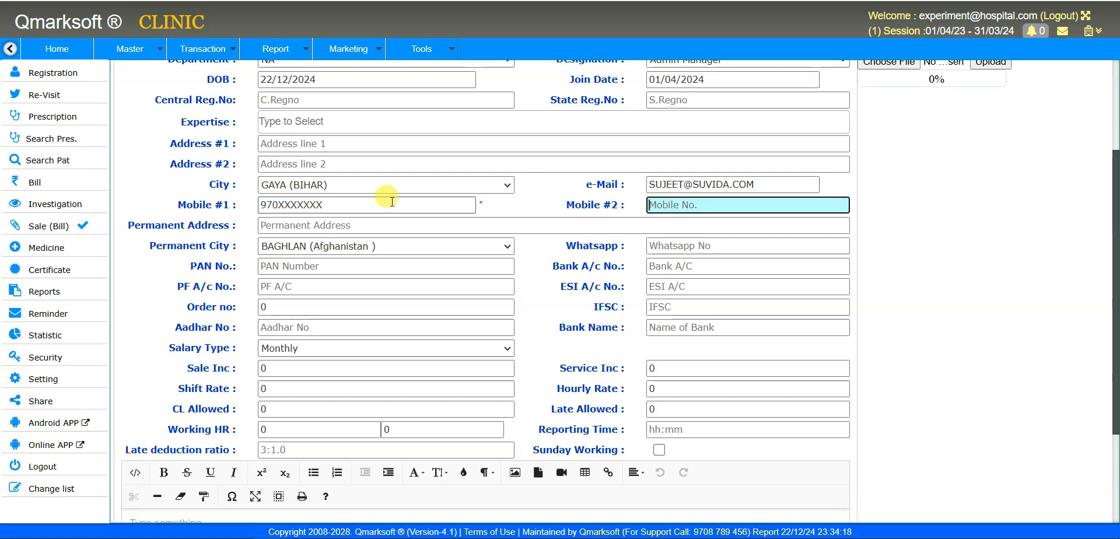
{"action": "key", "text": "Tab"}
{"action": "key", "text": "Tab"}
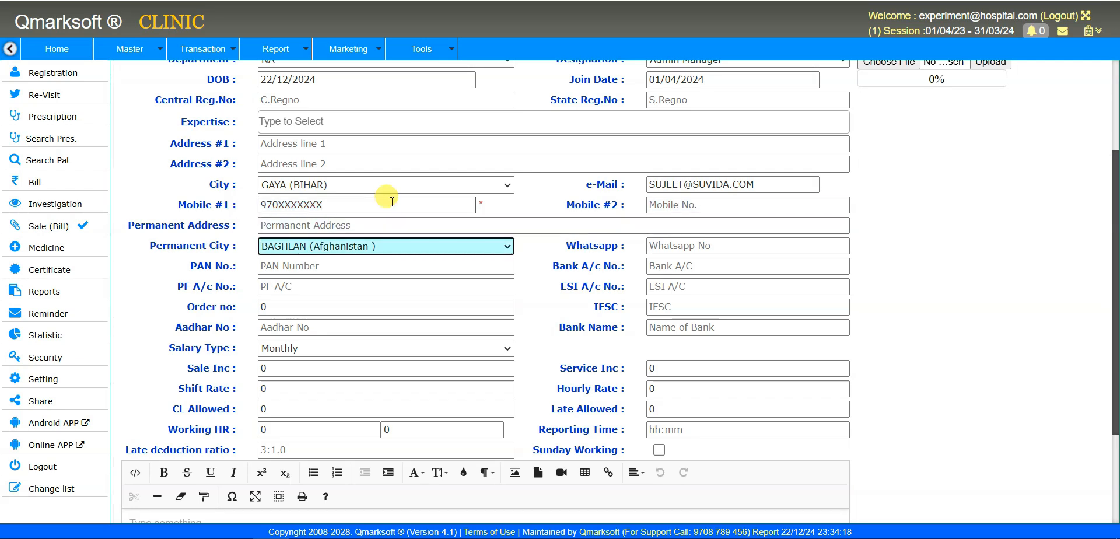
- Set Permanent City to JOWZJAN (Afghanistan) and skip past the remaining contact and bank fields
{"action": "left_click", "coordinate": [411, 246]}
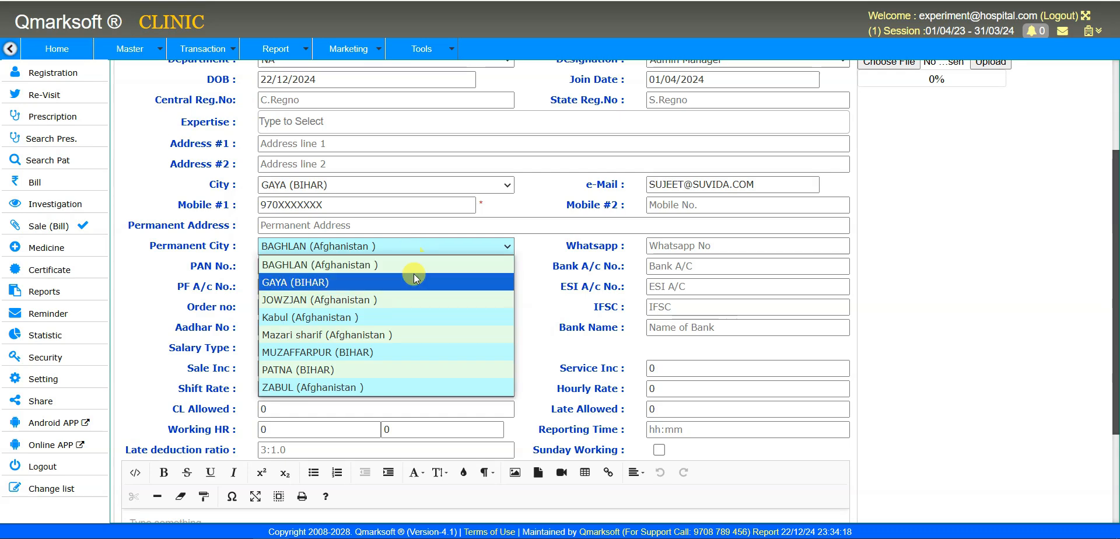
{"action": "left_click", "coordinate": [418, 292]}
{"action": "key", "text": "Tab"}
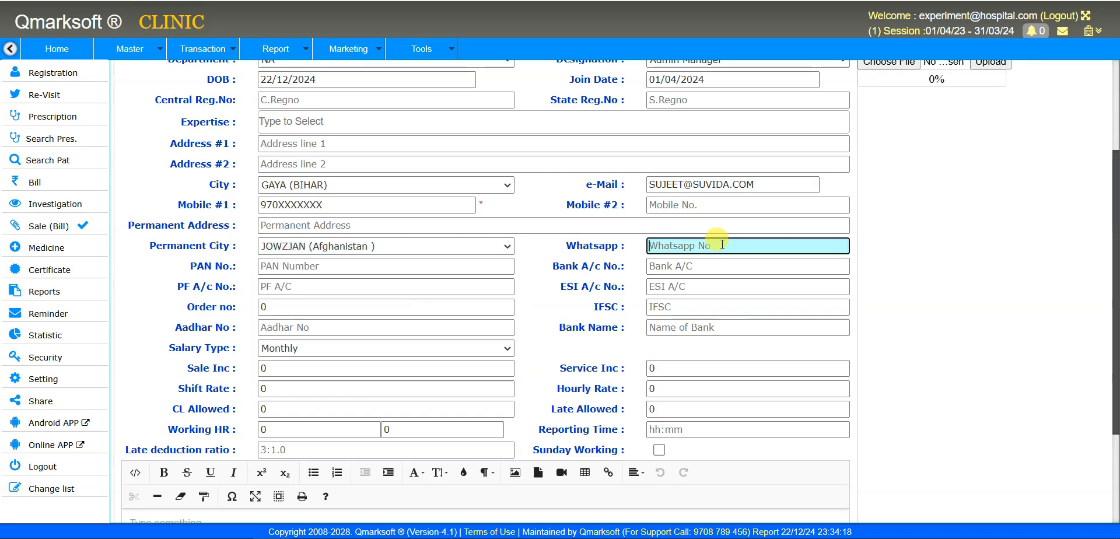
{"action": "left_click", "coordinate": [740, 204]}
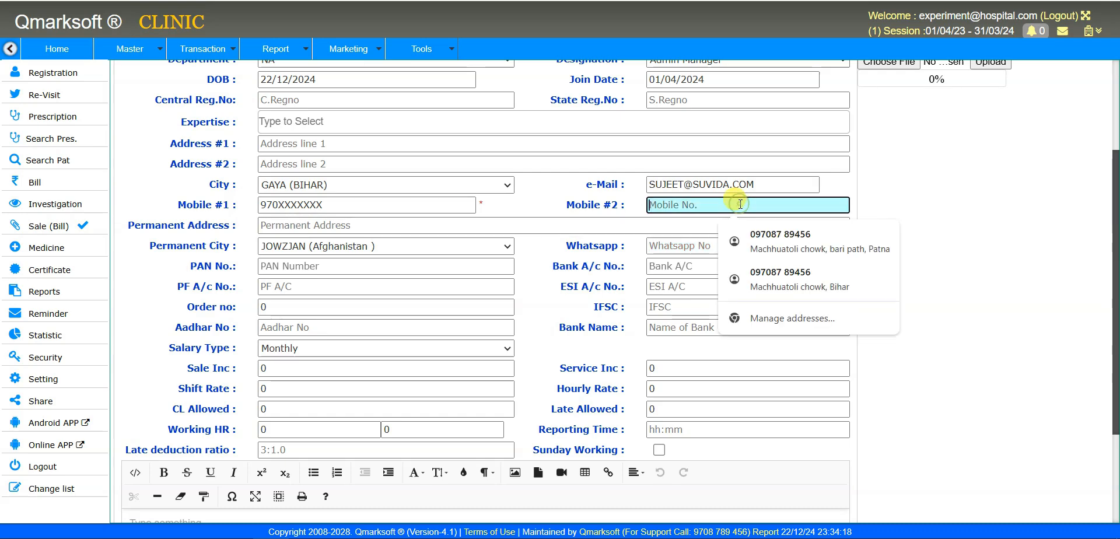
{"action": "key", "text": "Escape"}
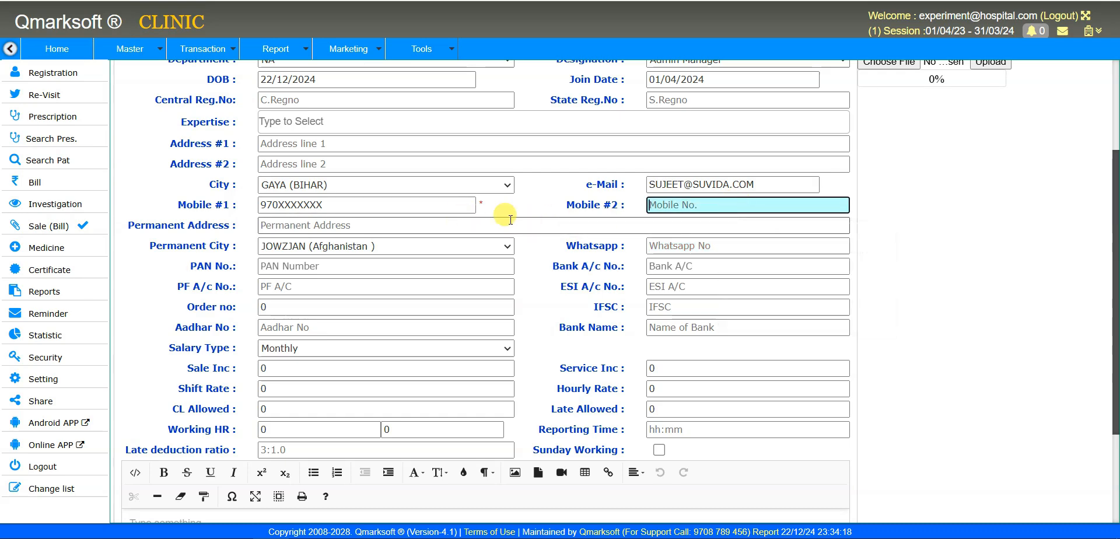
{"action": "left_click", "coordinate": [690, 248]}
{"action": "key", "text": "Tab"}
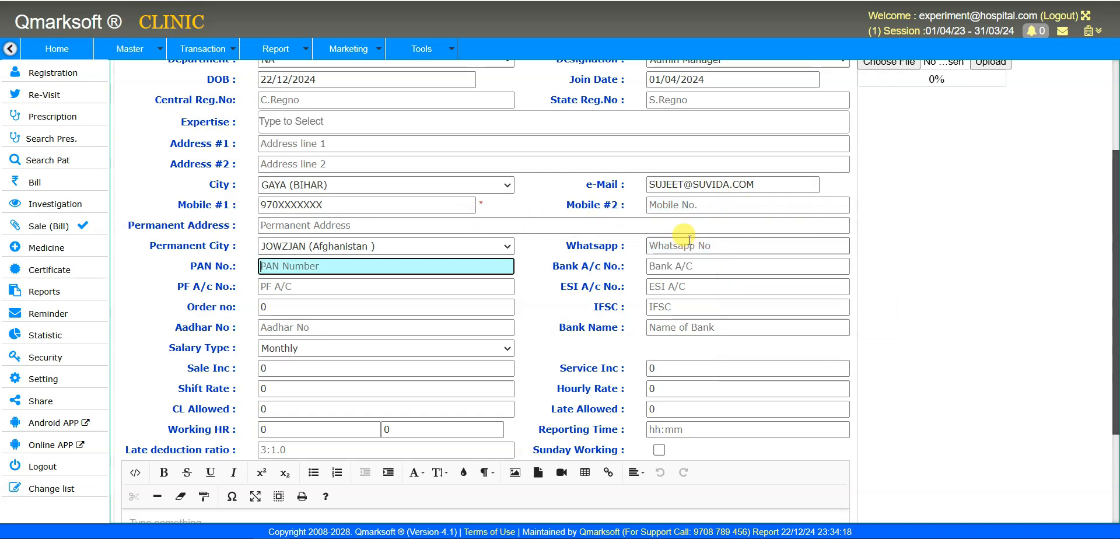
{"action": "key", "text": "Tab"}
{"action": "key", "text": "Tab"}
{"action": "key", "text": "Tab"}
{"action": "key", "text": "Tab"}
{"action": "key", "text": "Tab"}
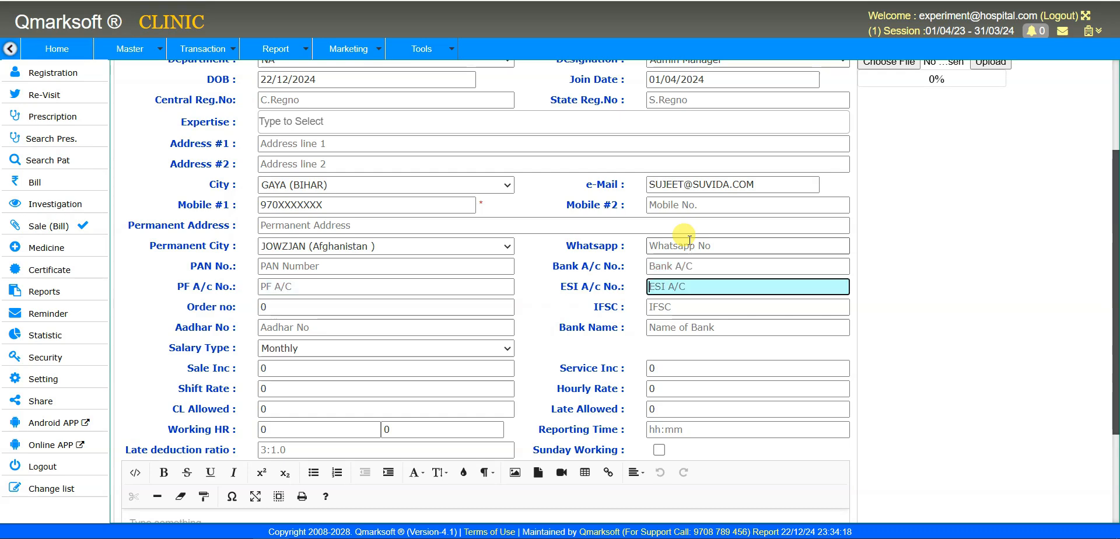
{"action": "key", "text": "Tab"}
{"action": "key", "text": "Tab"}
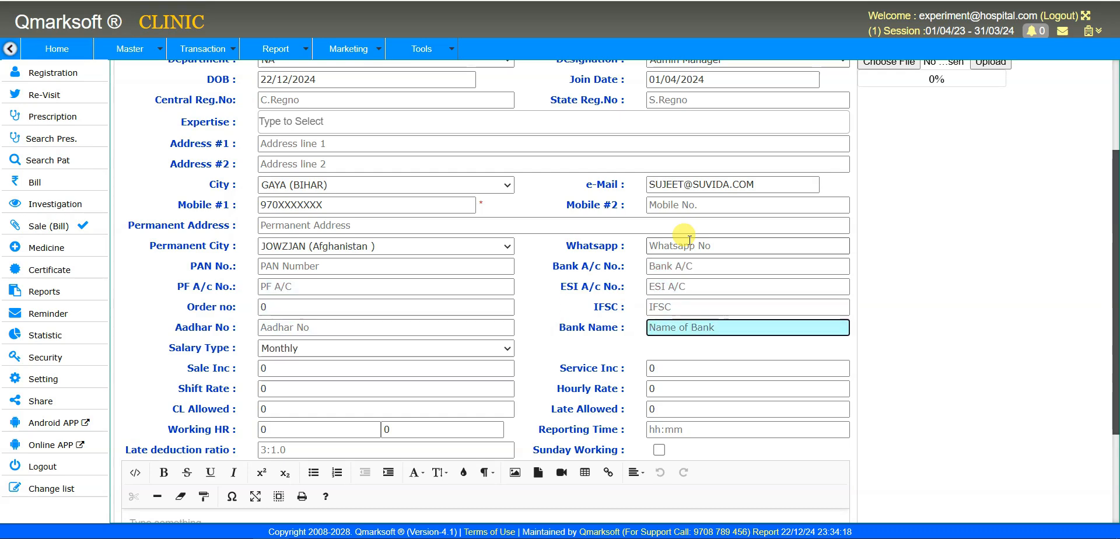
{"action": "scroll", "coordinate": [549, 292], "scroll_direction": "down", "scroll_amount": 3}
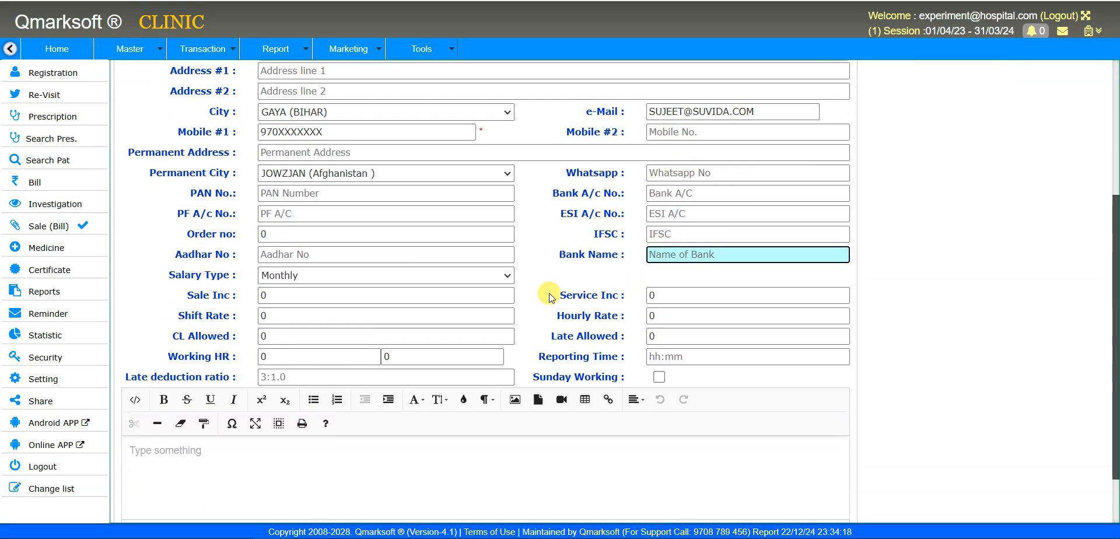
{"action": "scroll", "coordinate": [571, 286], "scroll_direction": "up", "scroll_amount": 2}
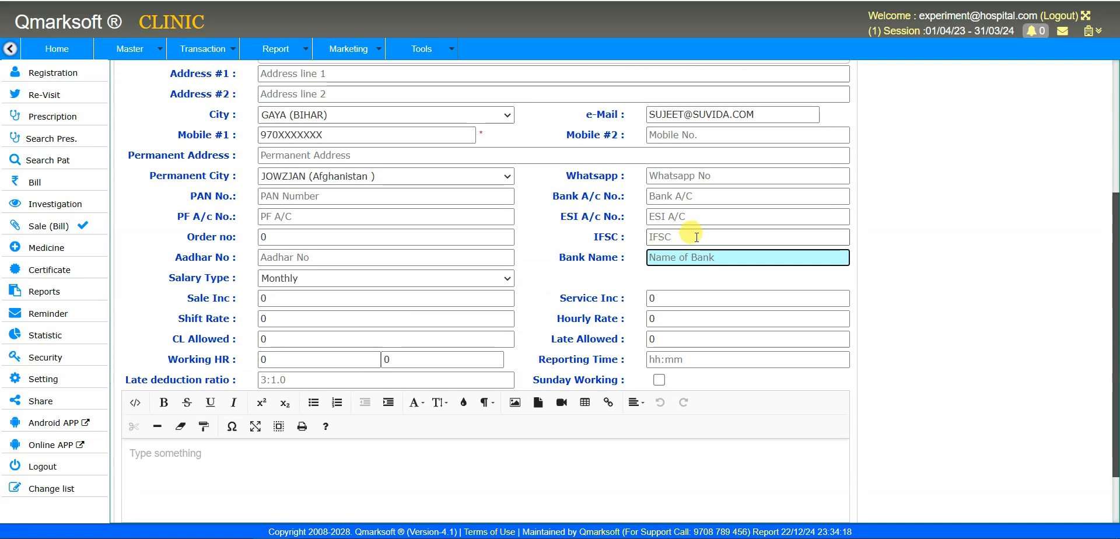
{"action": "left_click", "coordinate": [430, 273]}
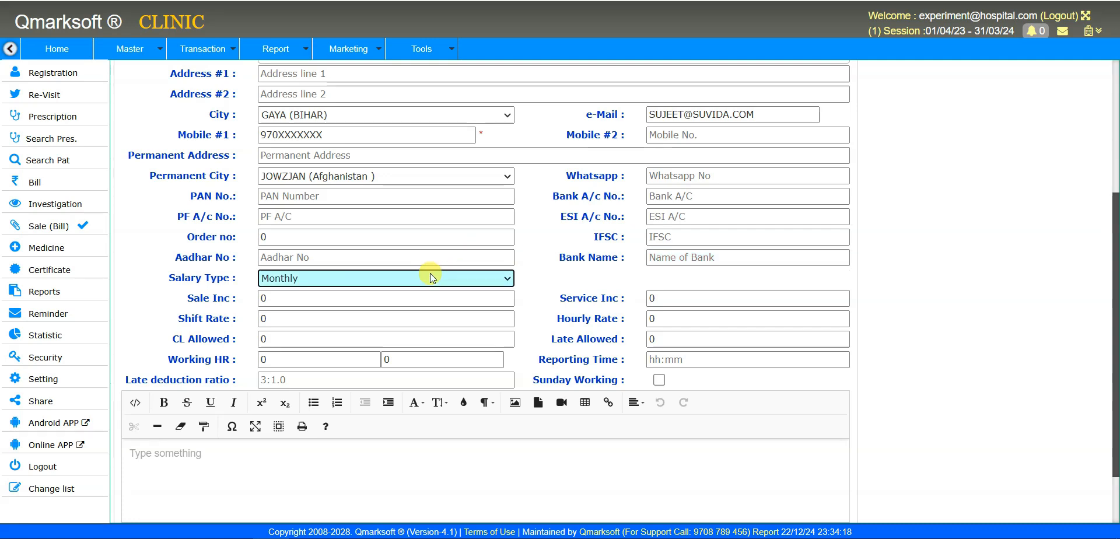
{"action": "key", "text": "Tab"}
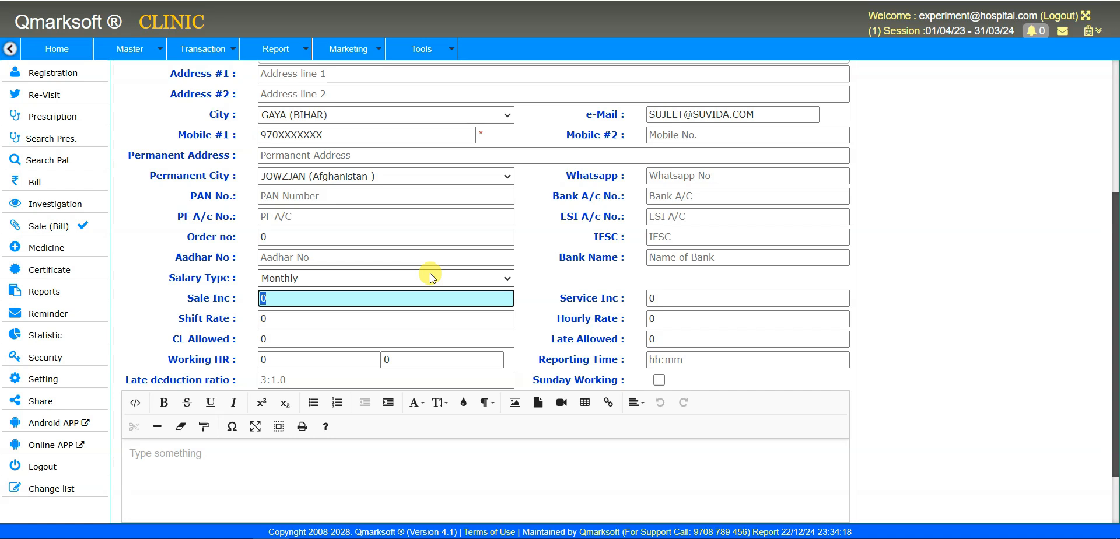
{"action": "key", "text": "Tab"}
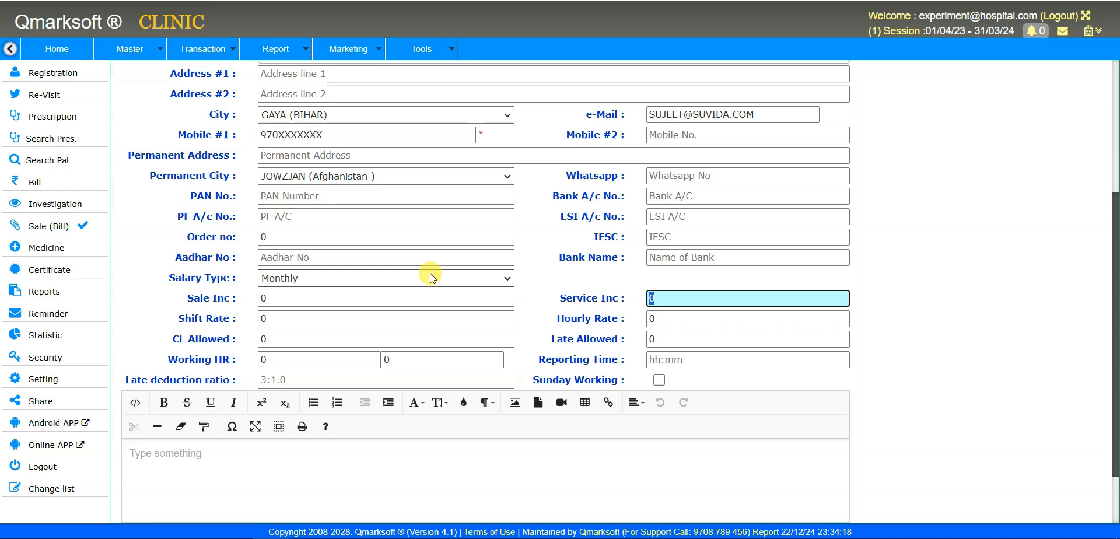
{"action": "type", "text": "10"}
{"action": "key", "text": "ctrl+a"}
{"action": "type", "text": "0"}
{"action": "key", "text": "Tab"}
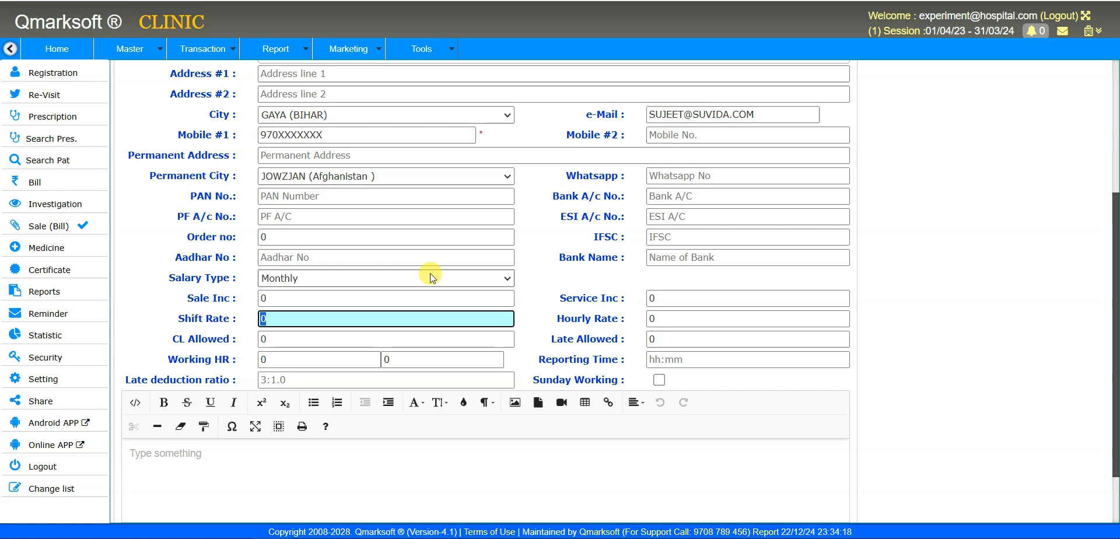
- Reset Shift Rate to 0 and enter an Hourly Rate of 150
{"action": "type", "text": "12"}
{"action": "key", "text": "BackSpace"}
{"action": "type", "text": "500"}
{"action": "key", "text": "ctrl+a"}
{"action": "key", "text": "BackSpace"}
{"action": "type", "text": "0"}
{"action": "key", "text": "Tab"}
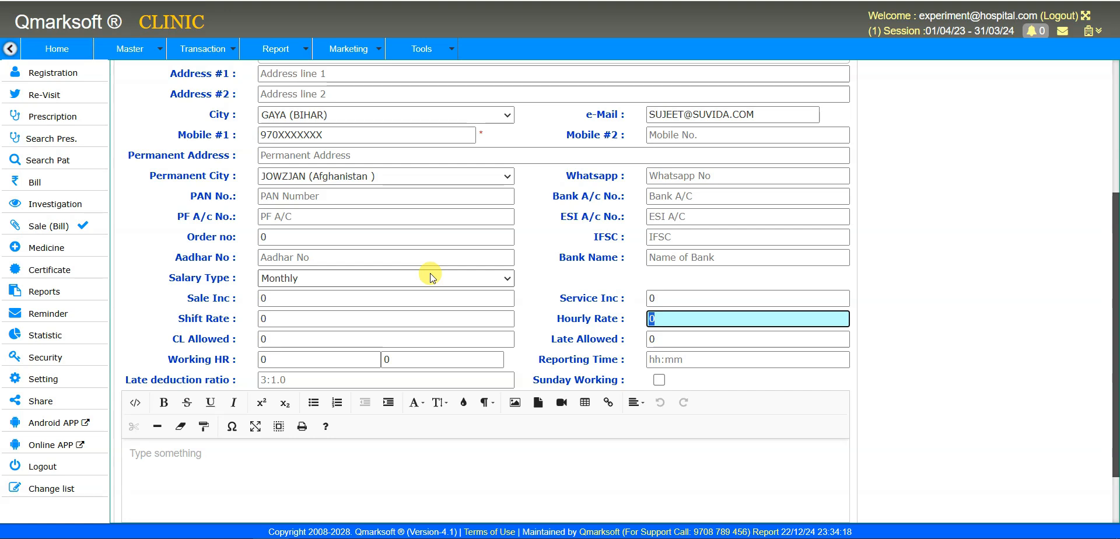
{"action": "type", "text": "150"}
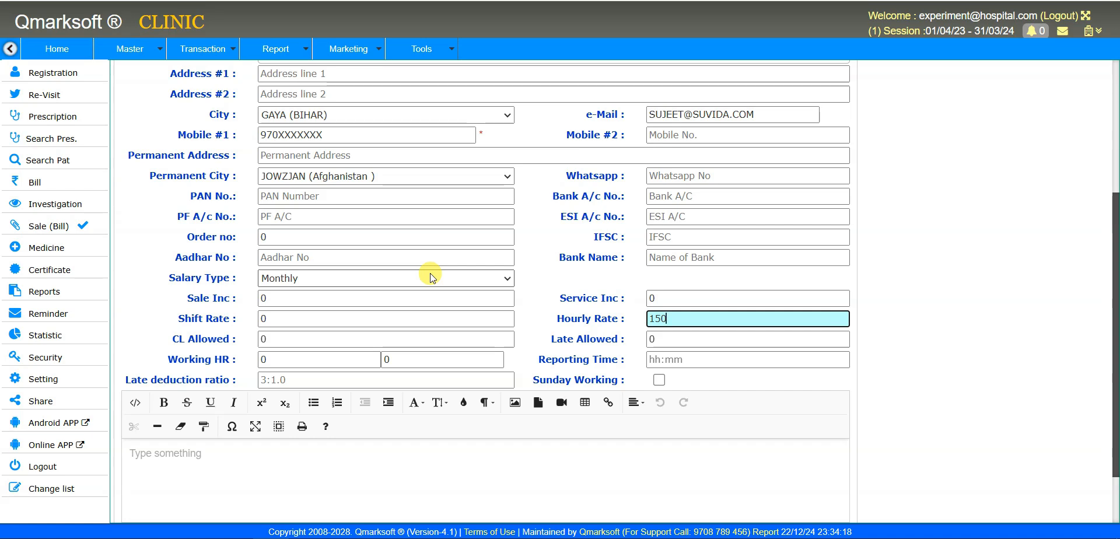
{"action": "key", "text": "Tab"}
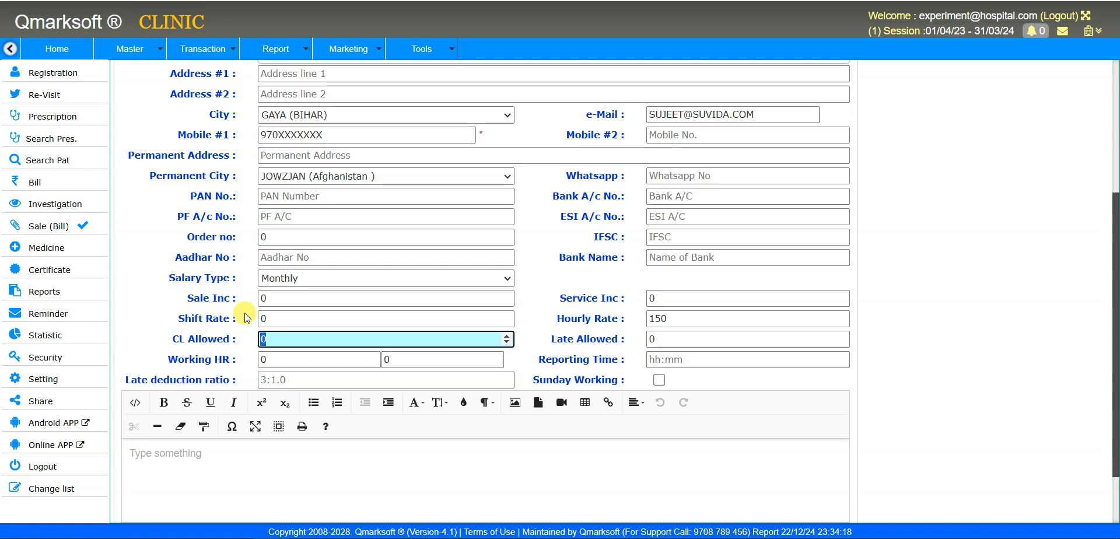
- Enter 12 for CL Allowed and 3 for Late Allowed
{"action": "type", "text": "2"}
{"action": "key", "text": "Tab"}
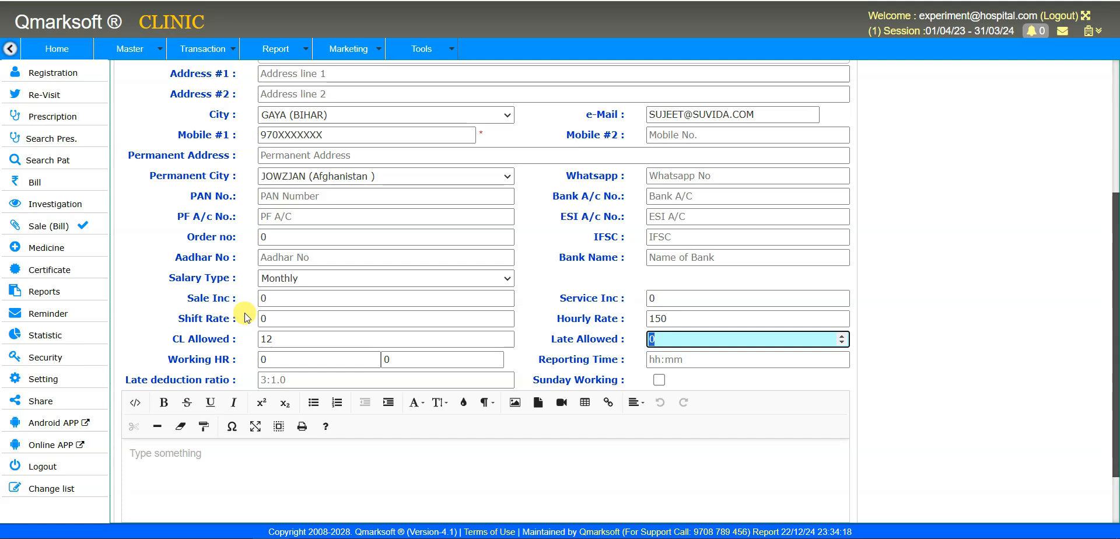
{"action": "type", "text": "3"}
- Set the working hours to 8 hours and 0 minutes
{"action": "key", "text": "Tab"}
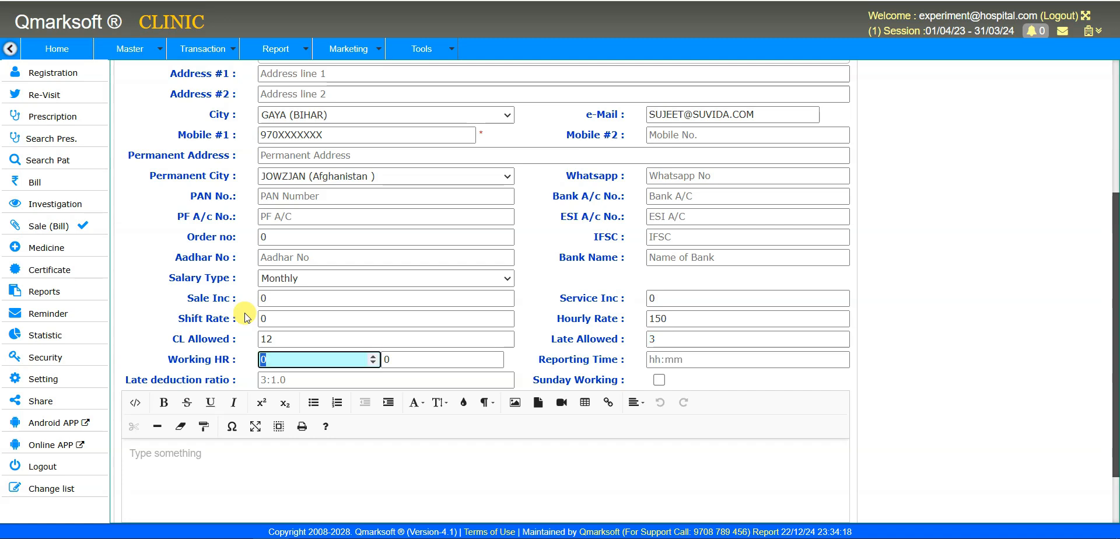
{"action": "type", "text": "8"}
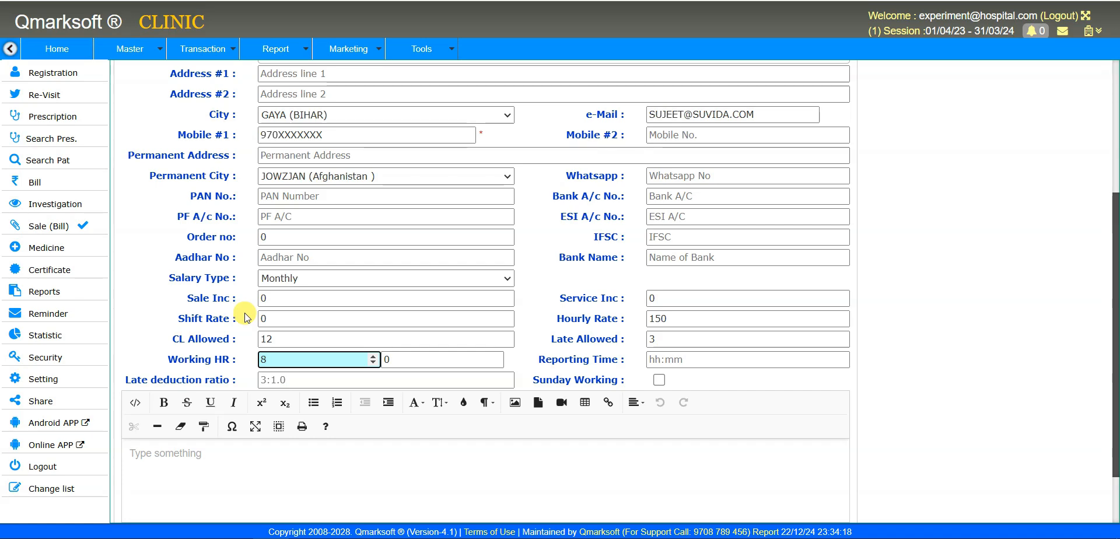
{"action": "key", "text": "Tab"}
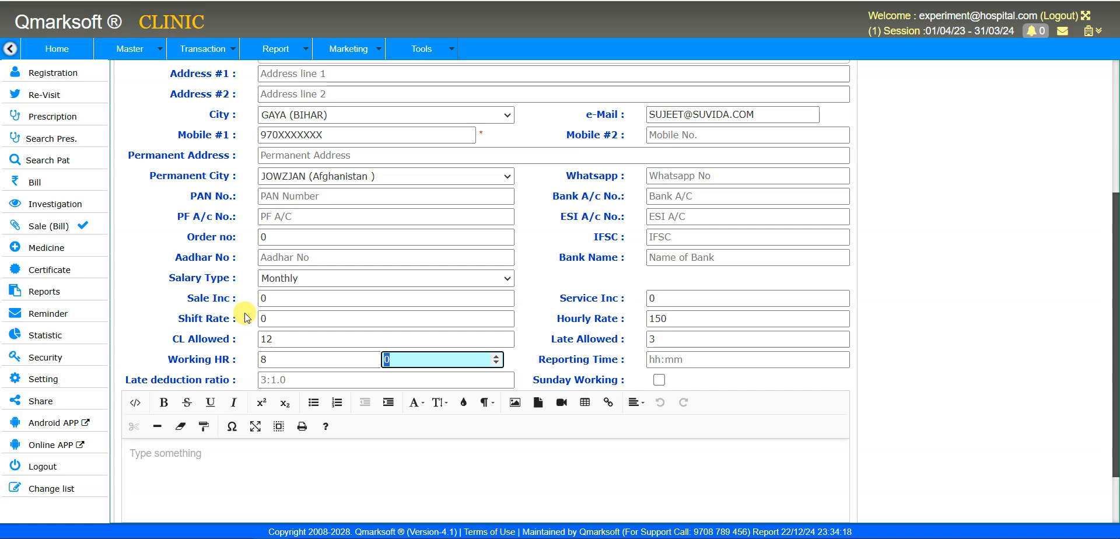
{"action": "left_click", "coordinate": [272, 361]}
{"action": "double_click", "coordinate": [272, 361]}
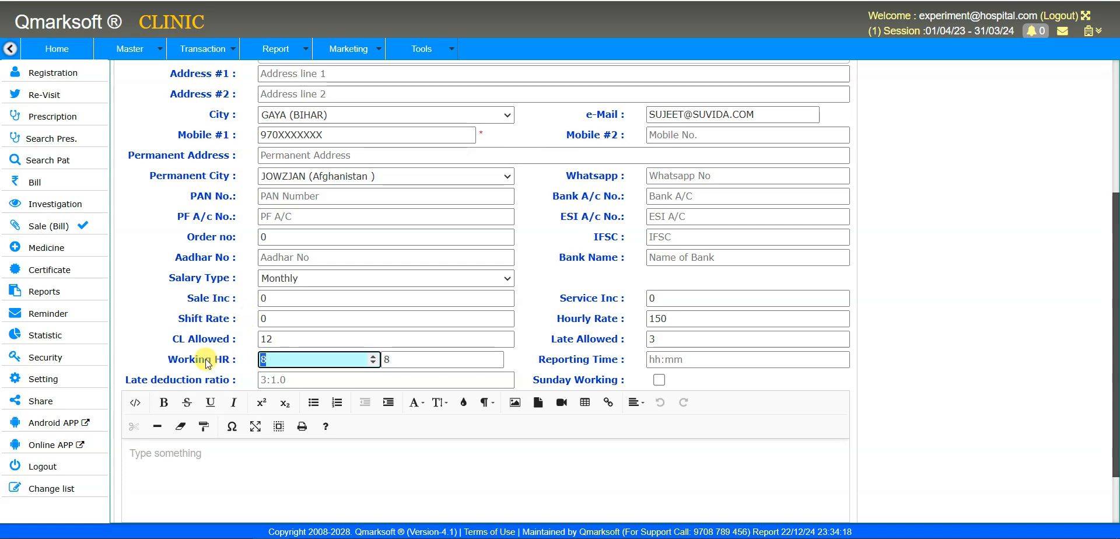
{"action": "key", "text": "Tab"}
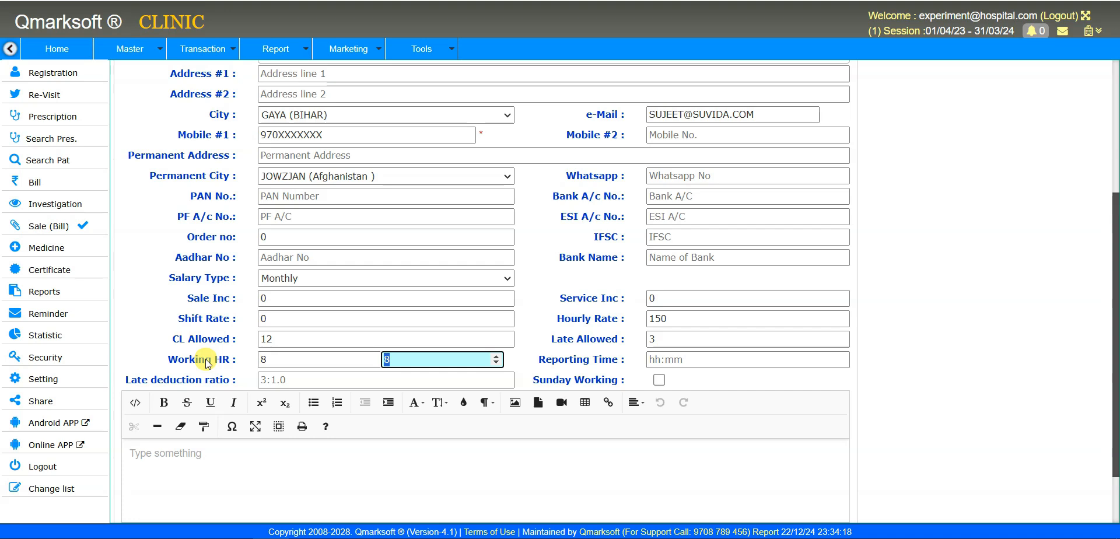
{"action": "left_click", "coordinate": [297, 357]}
{"action": "left_click", "coordinate": [393, 357]}
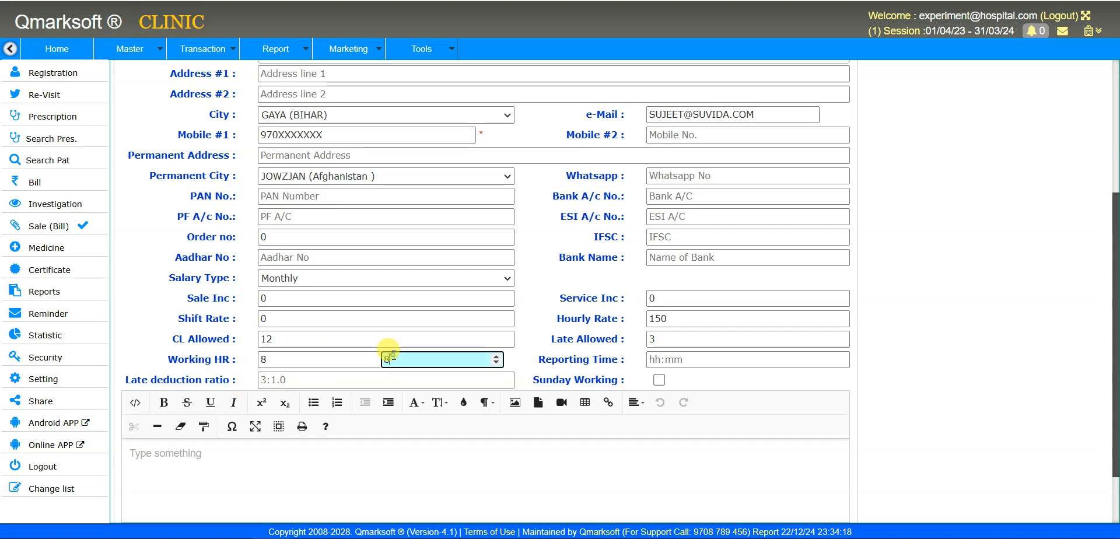
{"action": "left_click", "coordinate": [435, 358]}
{"action": "double_click", "coordinate": [434, 358]}
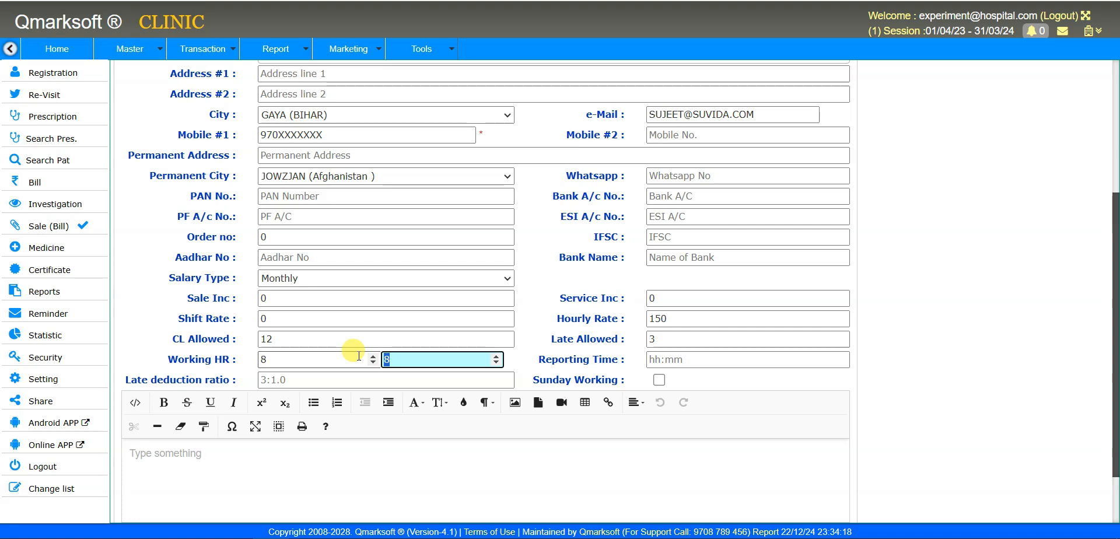
{"action": "type", "text": "0"}
- Enter the reporting time as 10:30, then change its minutes to 00 to make 10:00
{"action": "key", "text": "Tab"}
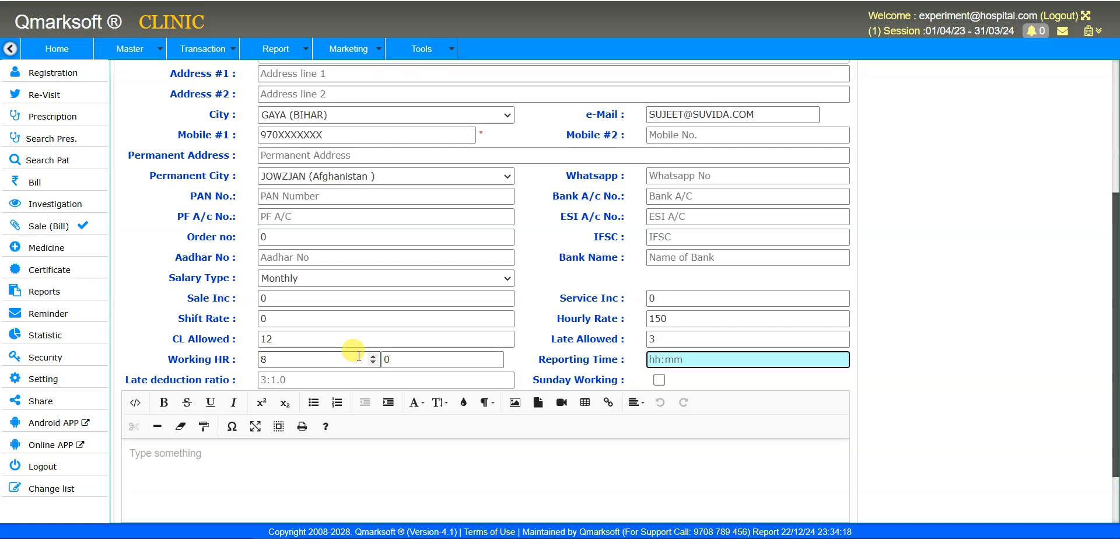
{"action": "left_click", "coordinate": [310, 362]}
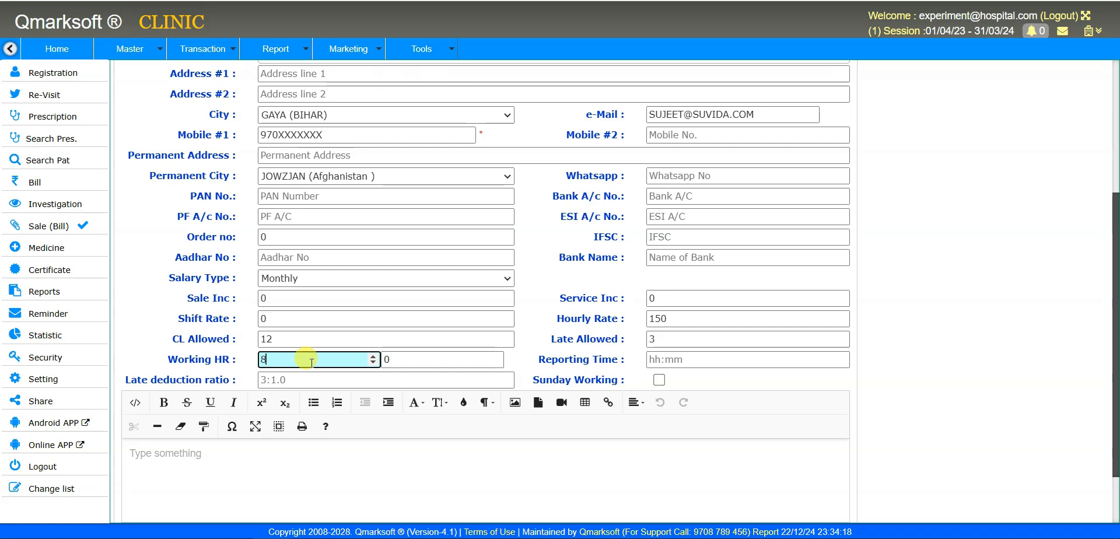
{"action": "left_click", "coordinate": [656, 360]}
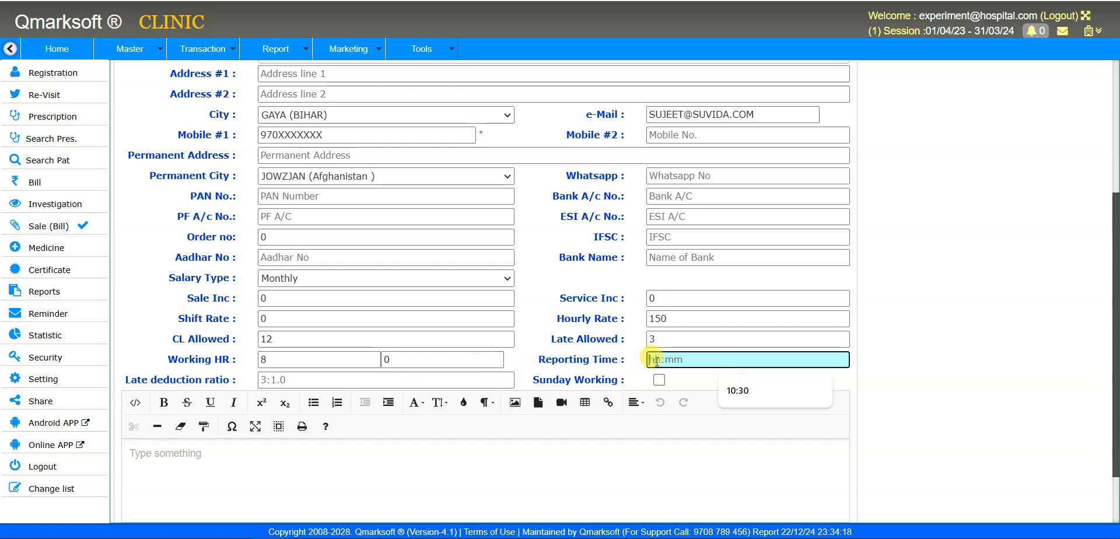
{"action": "left_click", "coordinate": [657, 362]}
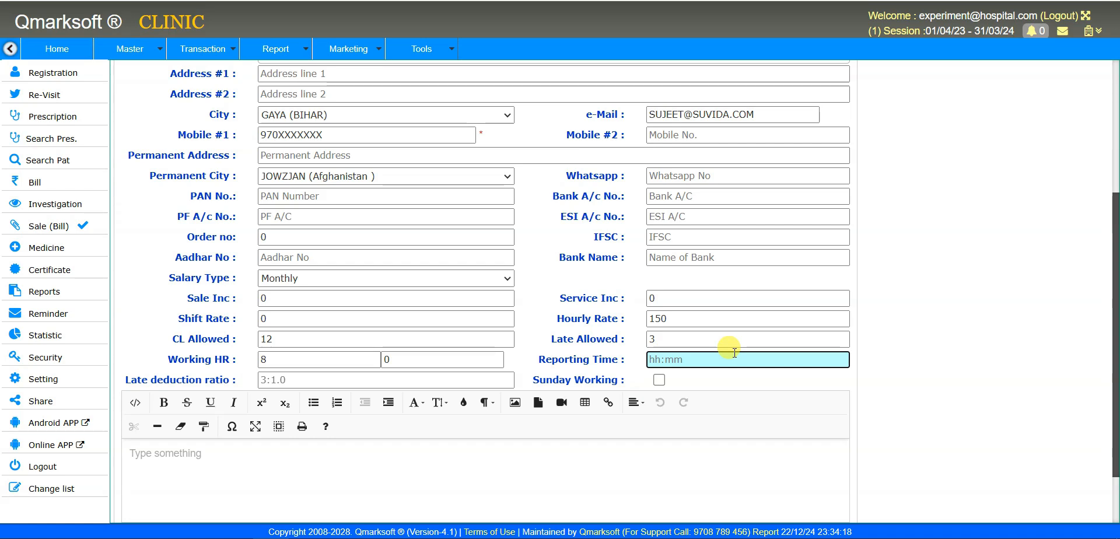
{"action": "type", "text": "10:"}
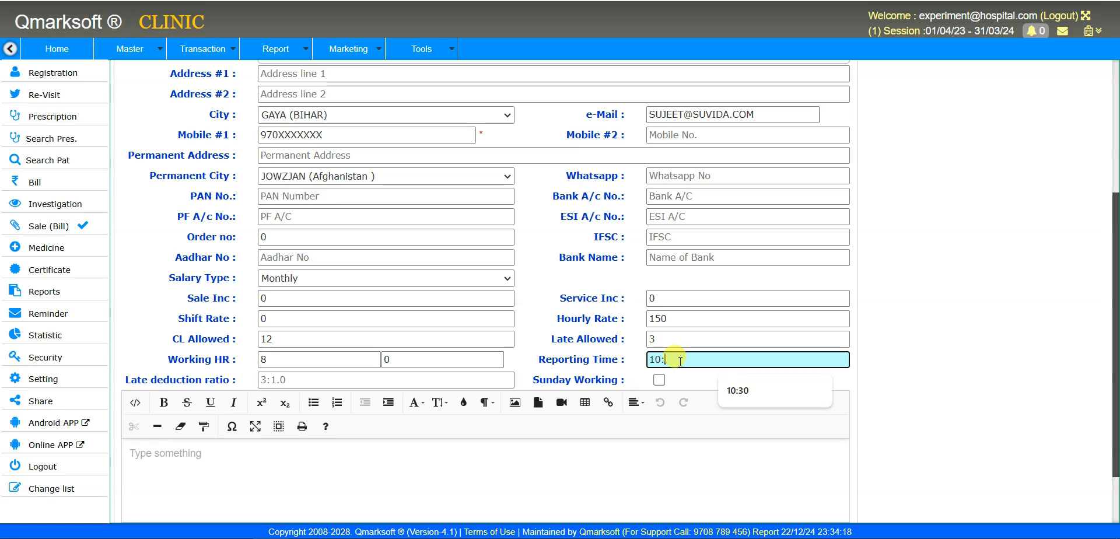
{"action": "type", "text": "30"}
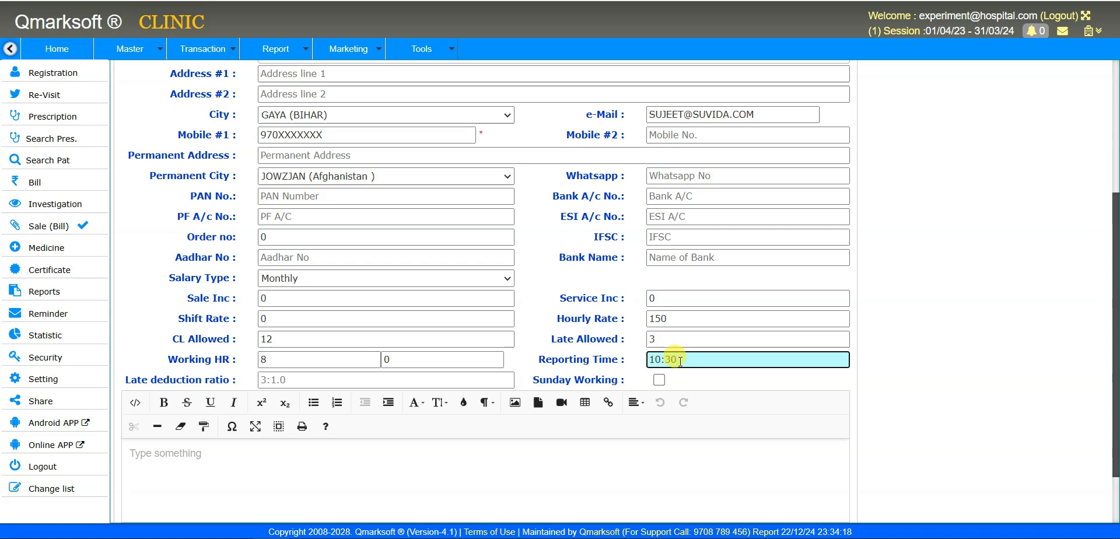
{"action": "double_click", "coordinate": [678, 360]}
{"action": "type", "text": "00"}
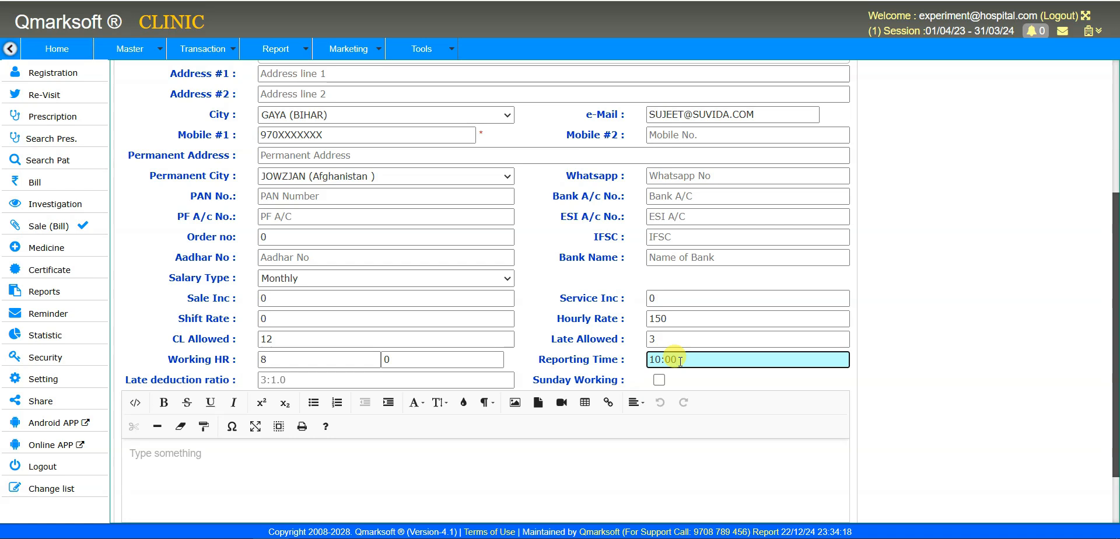
{"action": "key", "text": "Tab"}
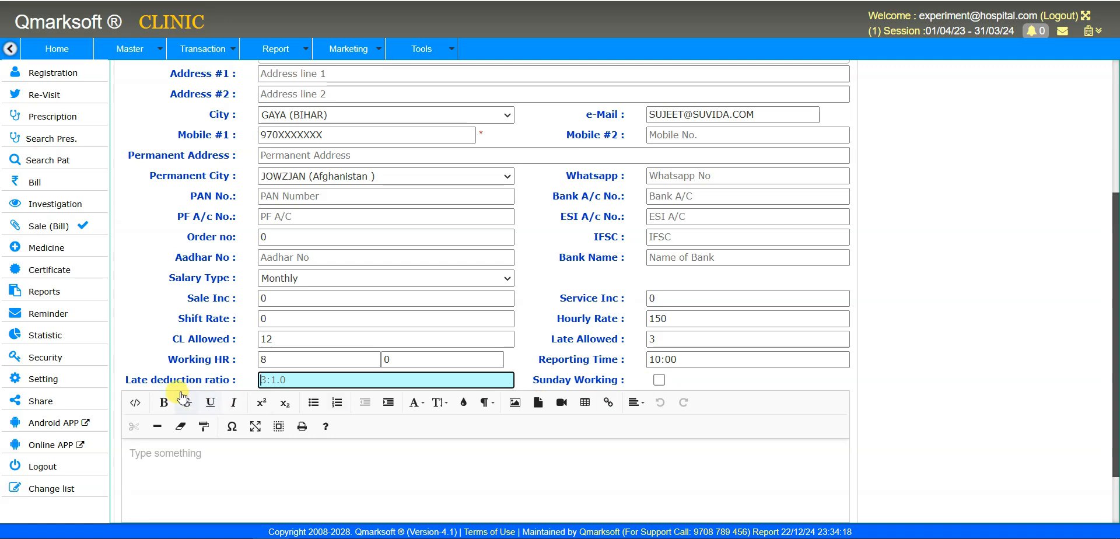
- Enter a late deduction ratio of 3:0.5 by replacing the trailing 1 with 0.5
{"action": "left_click_drag", "start_coordinate": [211, 386], "coordinate": [228, 386]}
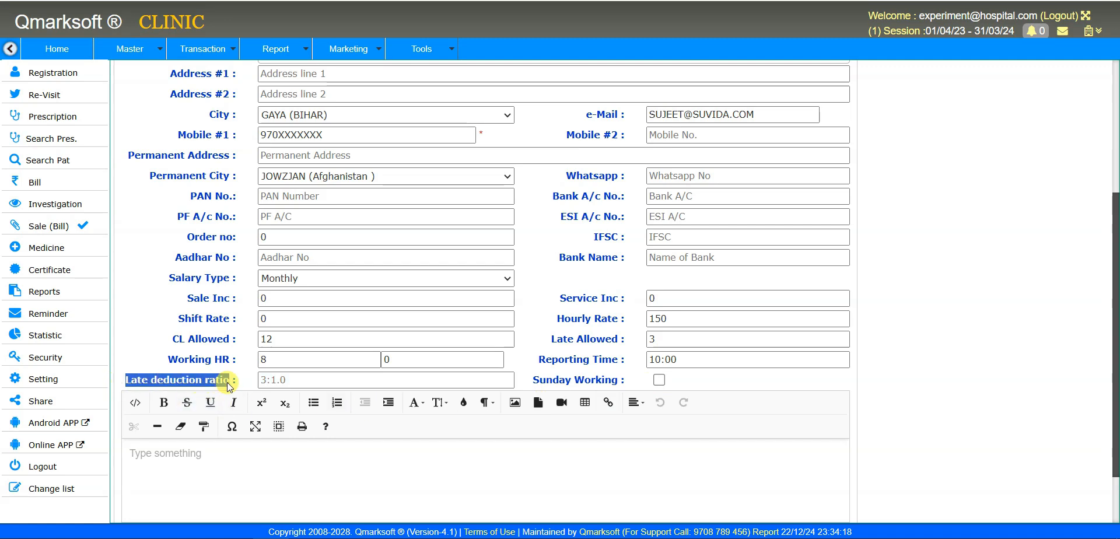
{"action": "left_click", "coordinate": [262, 380]}
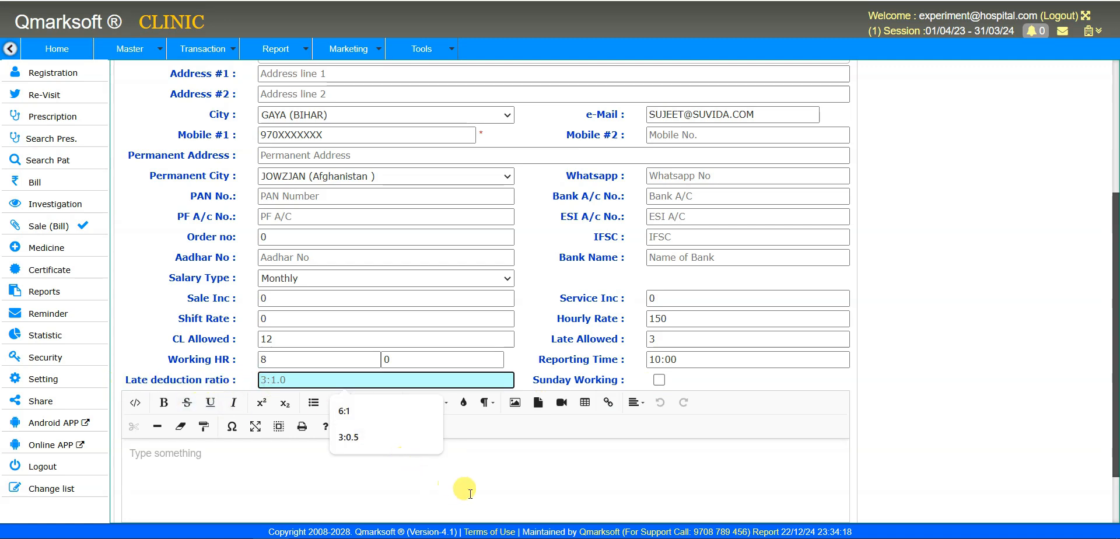
{"action": "type", "text": "3:"}
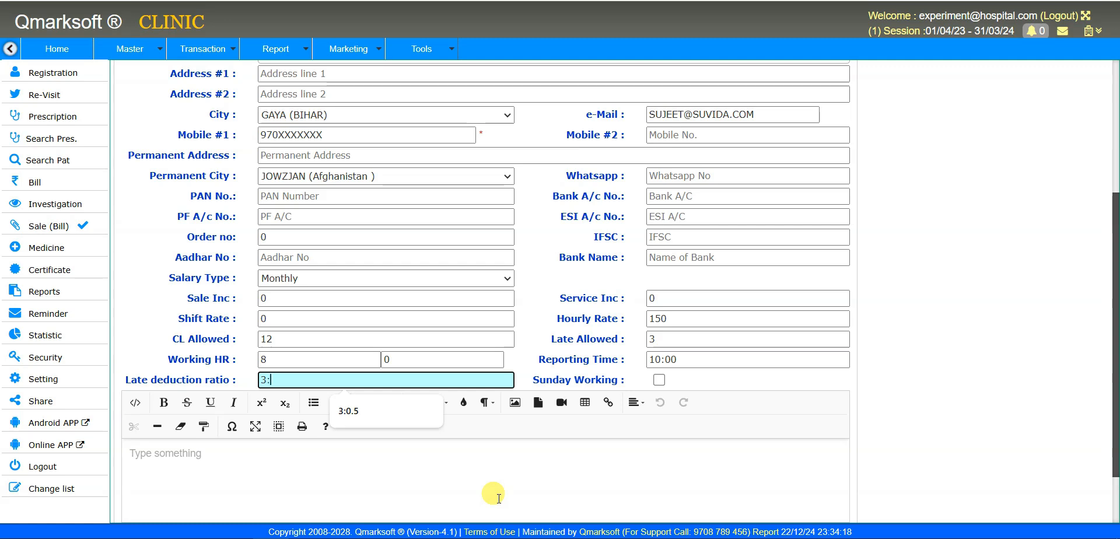
{"action": "type", "text": "1"}
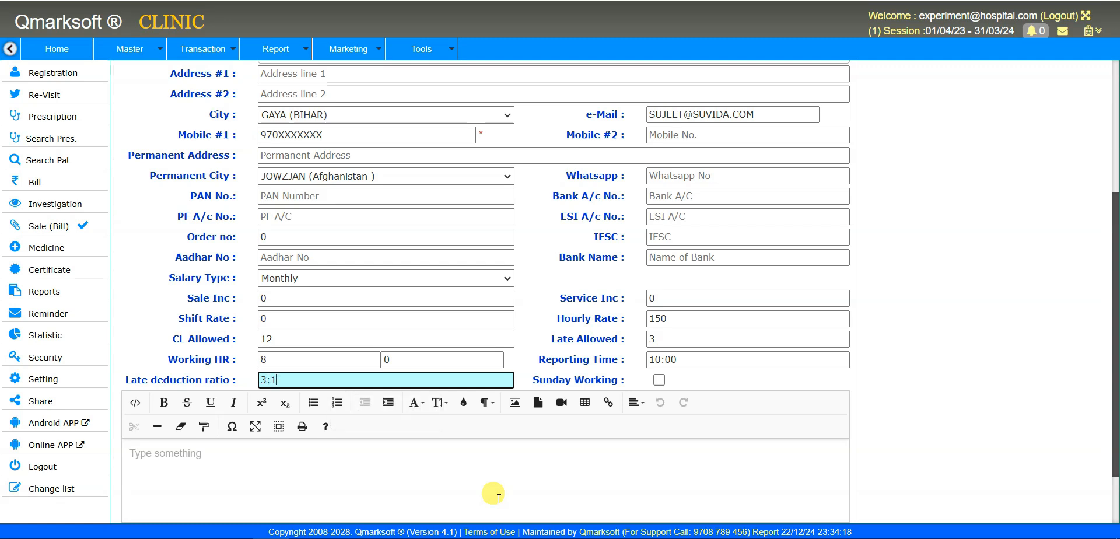
{"action": "key", "text": "BackSpace"}
{"action": "type", "text": "0.5"}
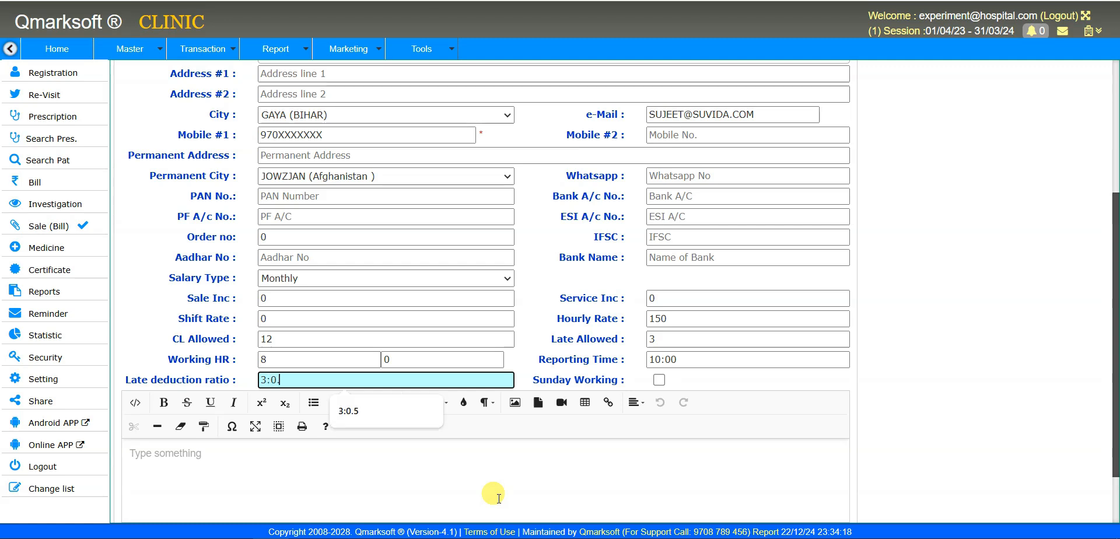
{"action": "key", "text": "Left"}
{"action": "key", "text": "Left"}
{"action": "key", "text": "Left"}
{"action": "key", "text": "End"}
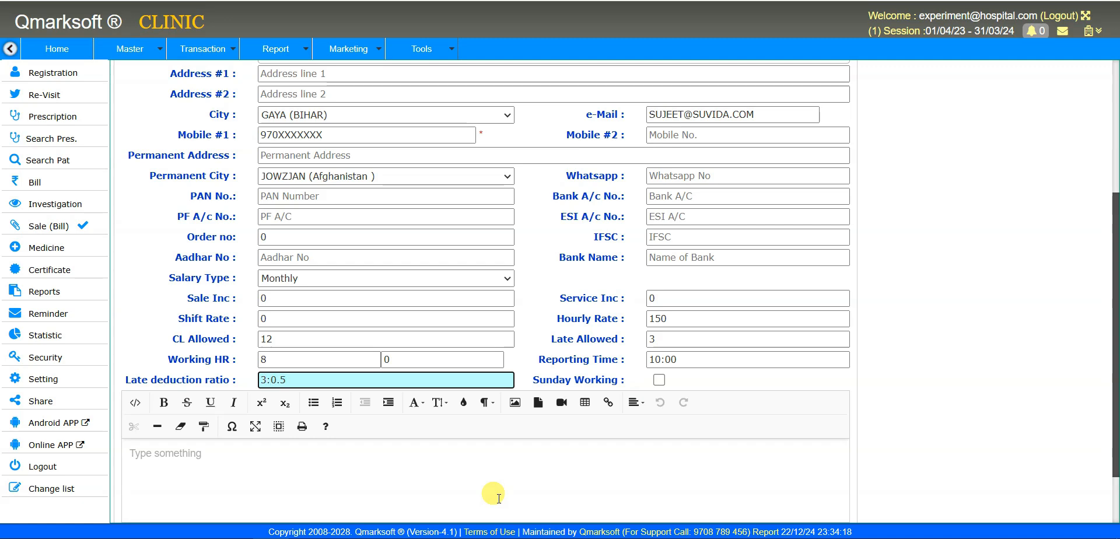
{"action": "left_click", "coordinate": [685, 341]}
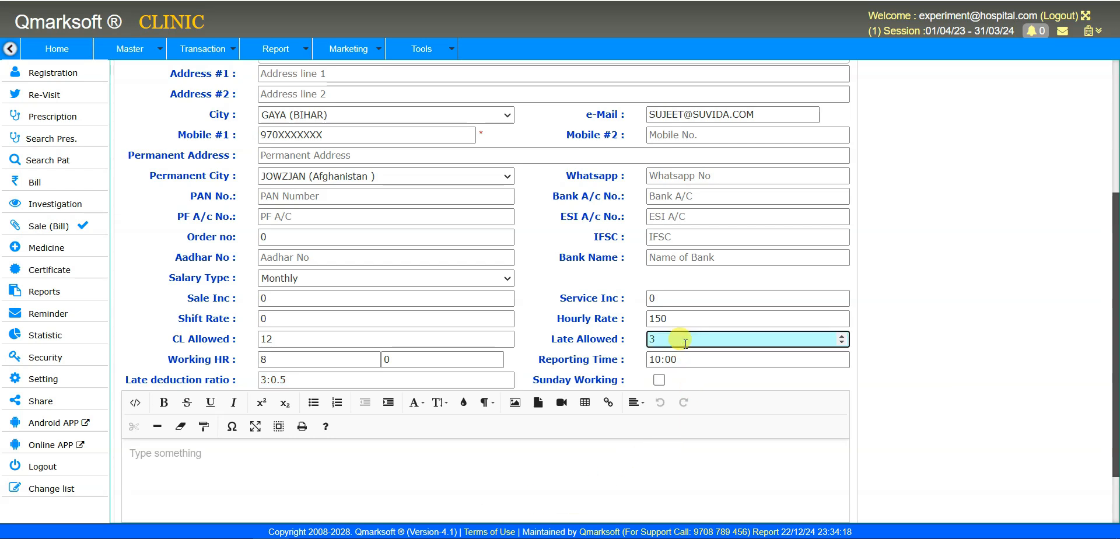
{"action": "left_click", "coordinate": [340, 380]}
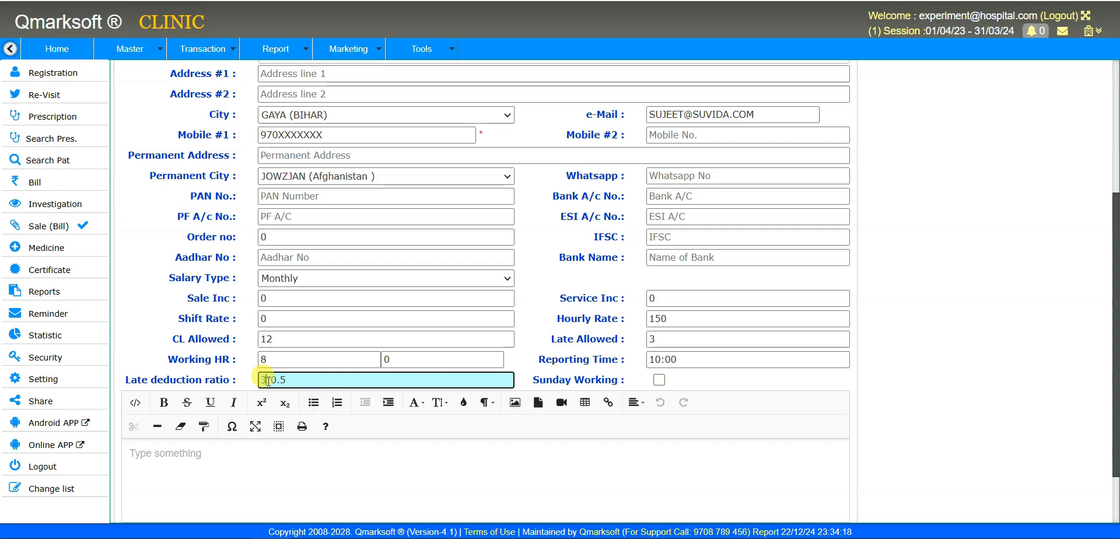
{"action": "left_click", "coordinate": [287, 379]}
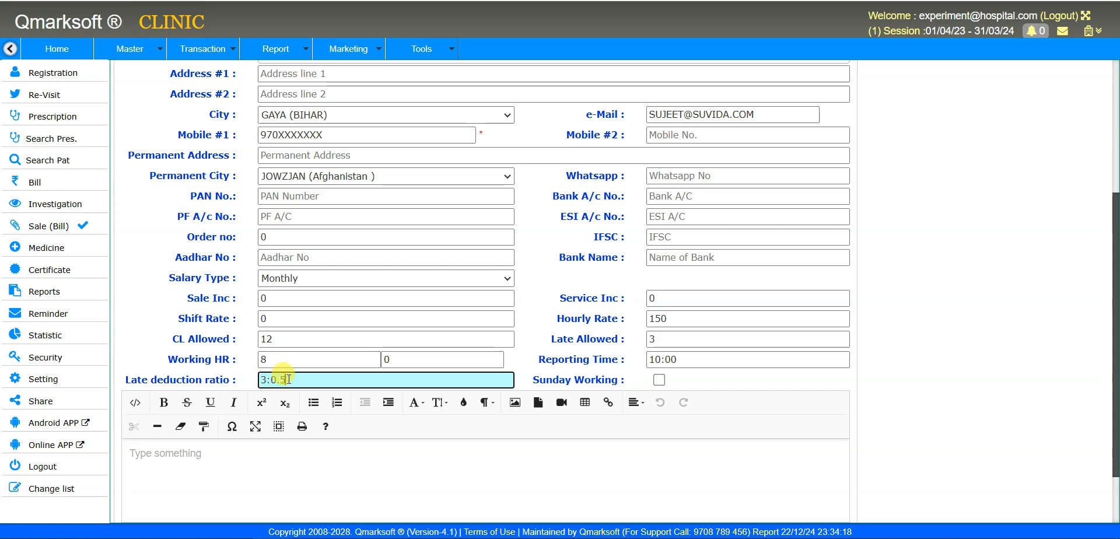
{"action": "left_click_drag", "start_coordinate": [287, 380], "coordinate": [269, 379]}
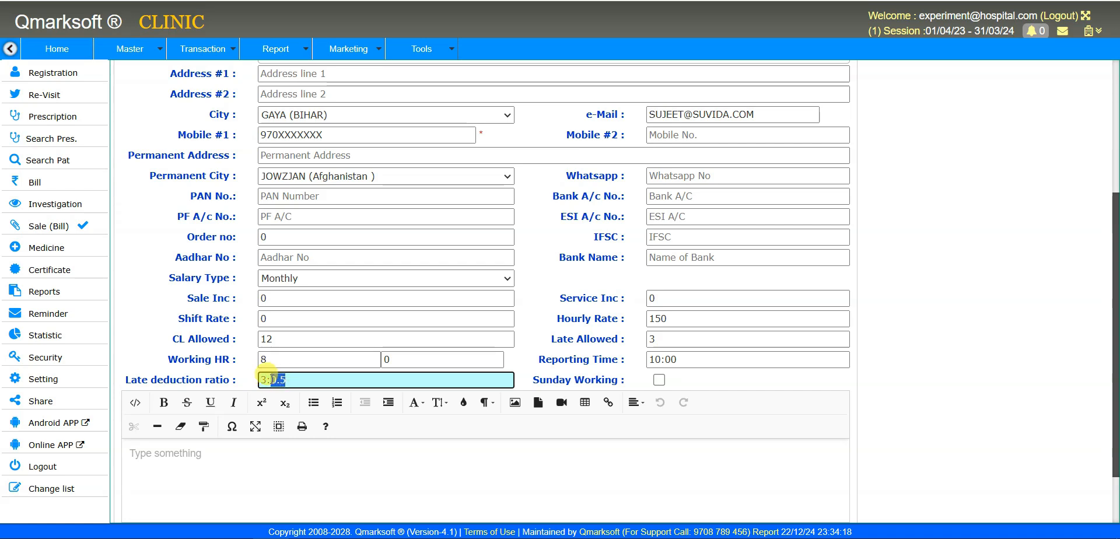
{"action": "left_click", "coordinate": [674, 333]}
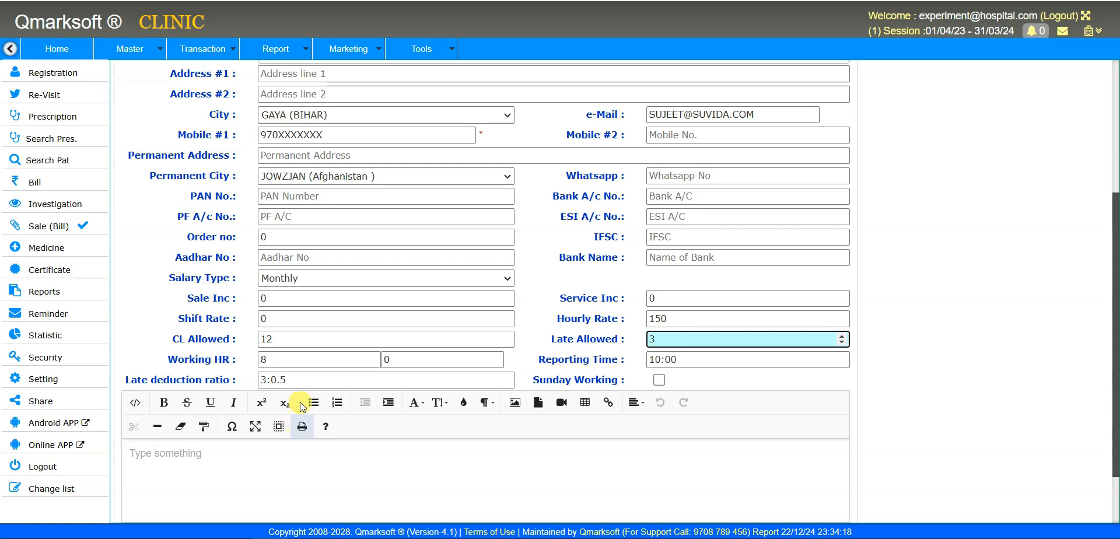
{"action": "left_click", "coordinate": [299, 382]}
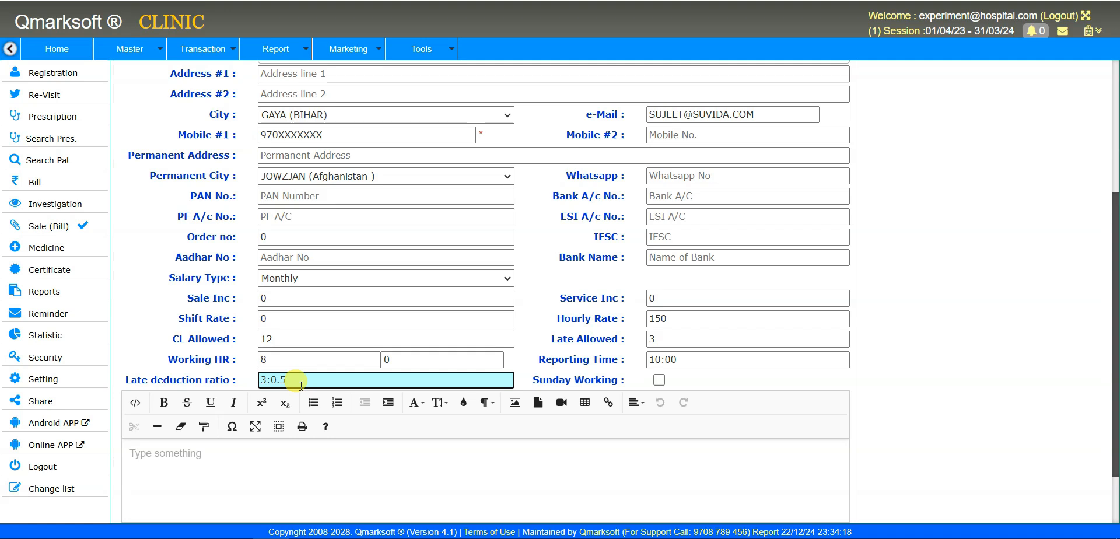
- Tick Sunday Working, then try 36 for CL Allowed and restore it to 12
{"action": "left_click", "coordinate": [717, 390]}
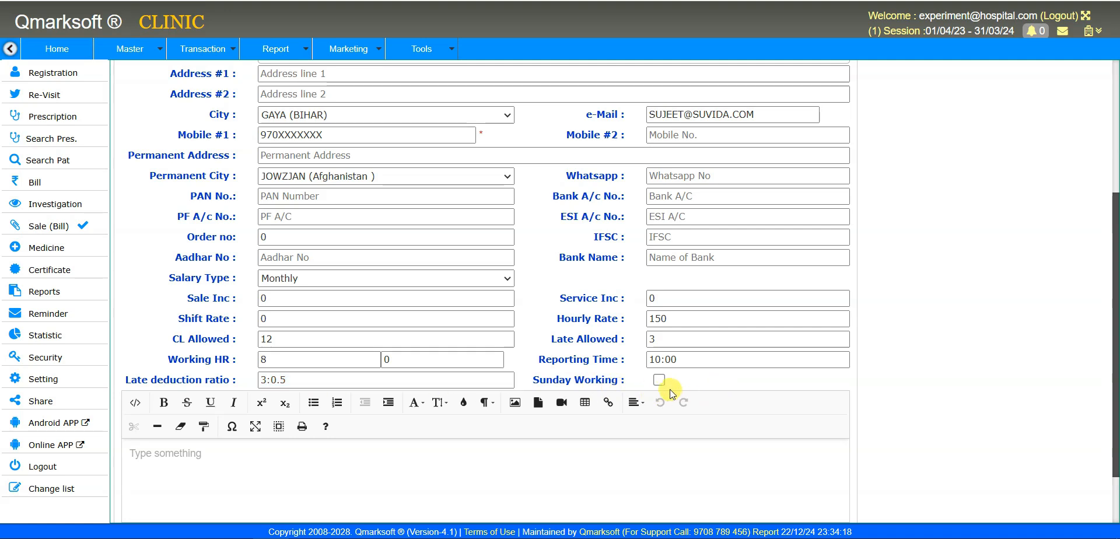
{"action": "left_click", "coordinate": [658, 381]}
{"action": "left_click_drag", "start_coordinate": [274, 340], "coordinate": [244, 340]}
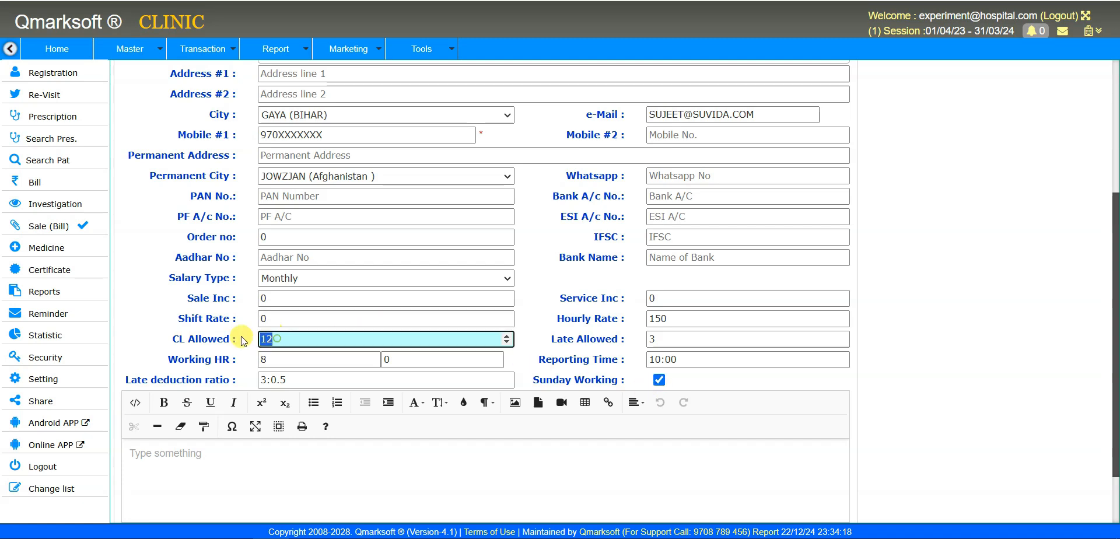
{"action": "type", "text": "36"}
{"action": "left_click_drag", "start_coordinate": [278, 336], "coordinate": [243, 341]}
{"action": "type", "text": "12"}
- Toggle Sunday Working off and back on so it ends up ticked
{"action": "left_click_drag", "start_coordinate": [538, 380], "coordinate": [627, 382]}
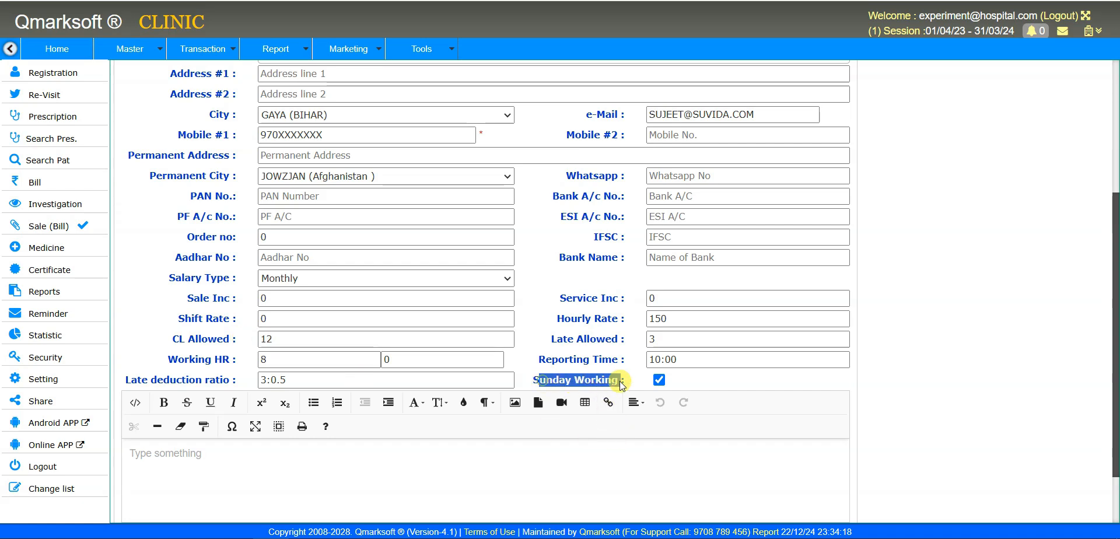
{"action": "left_click", "coordinate": [629, 384]}
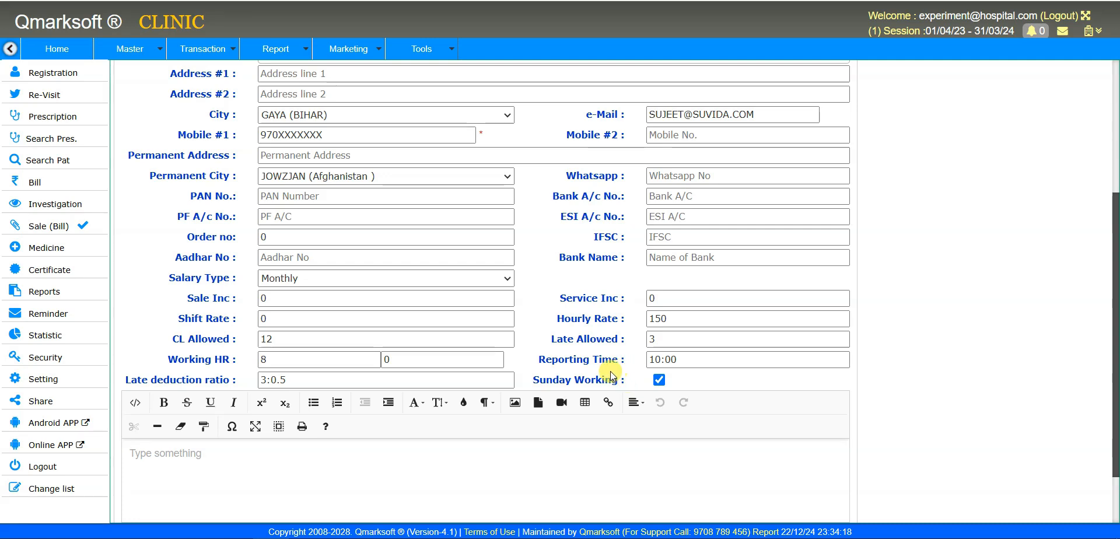
{"action": "left_click", "coordinate": [660, 381]}
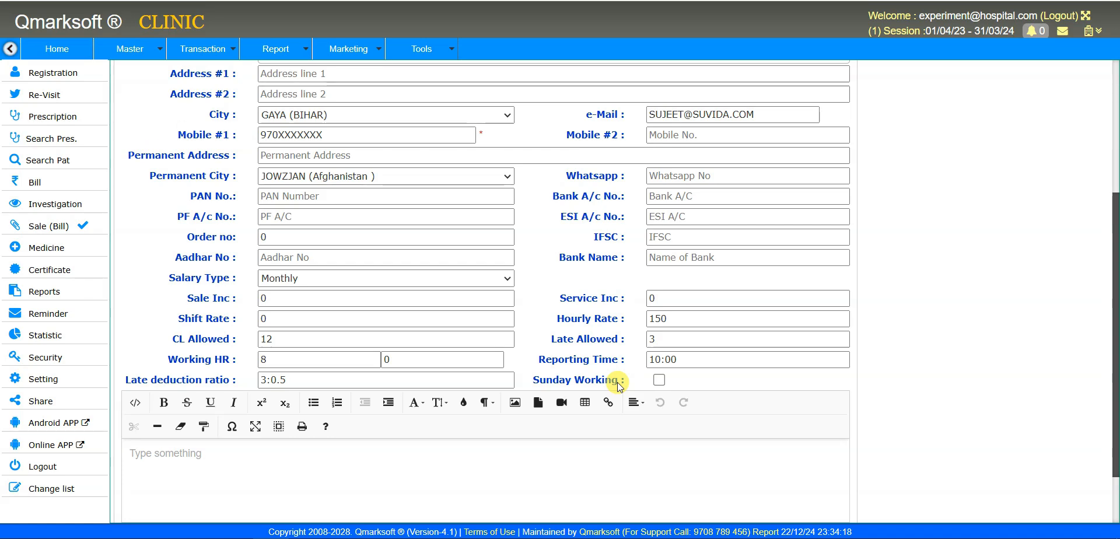
{"action": "left_click", "coordinate": [658, 378]}
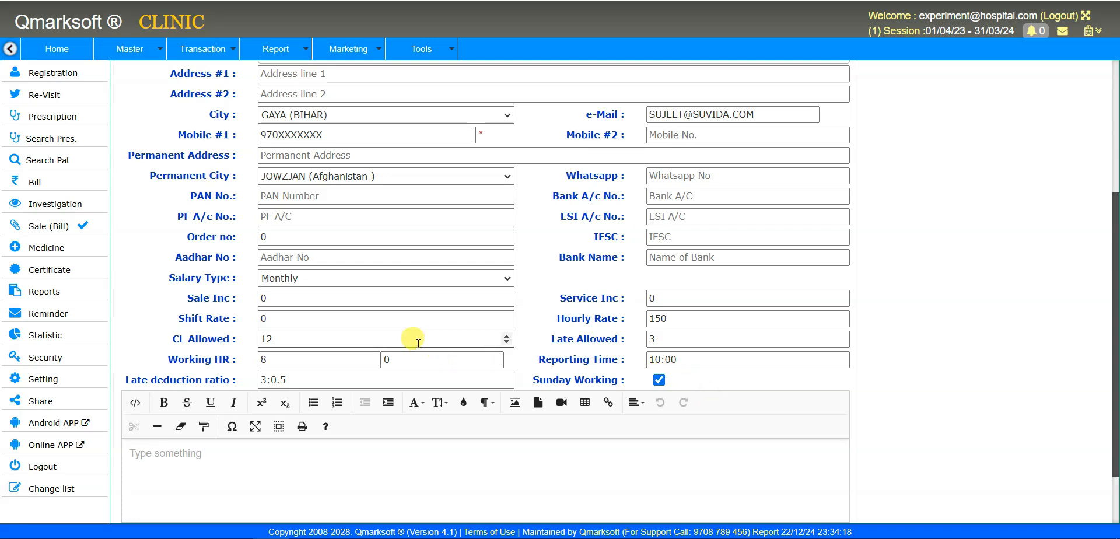
- Scroll the CL Allowed spinner down from 12 to 11, keeping Sunday Working ticked
{"action": "left_click_drag", "start_coordinate": [303, 338], "coordinate": [256, 338]}
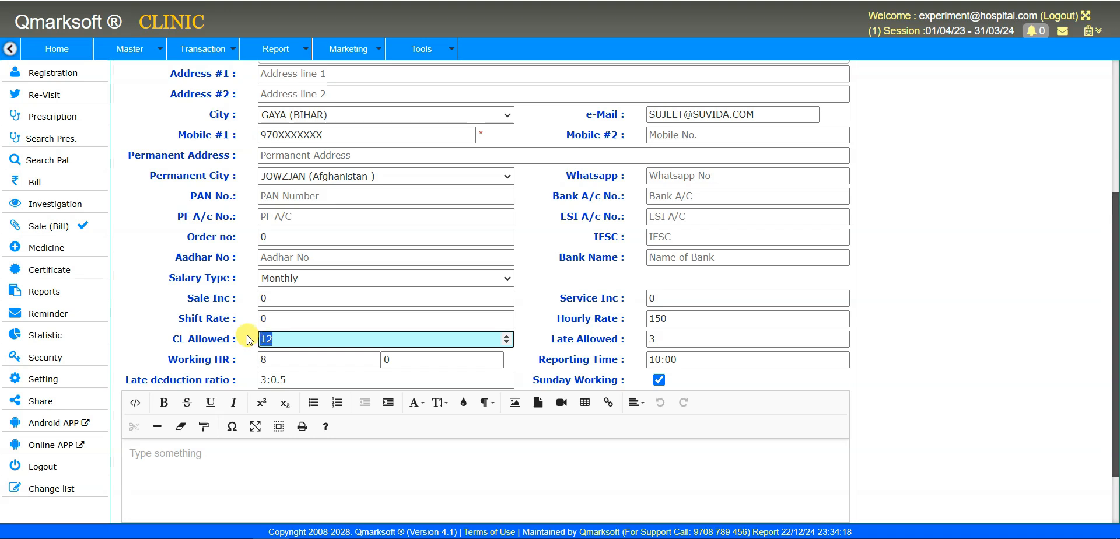
{"action": "left_click", "coordinate": [713, 385]}
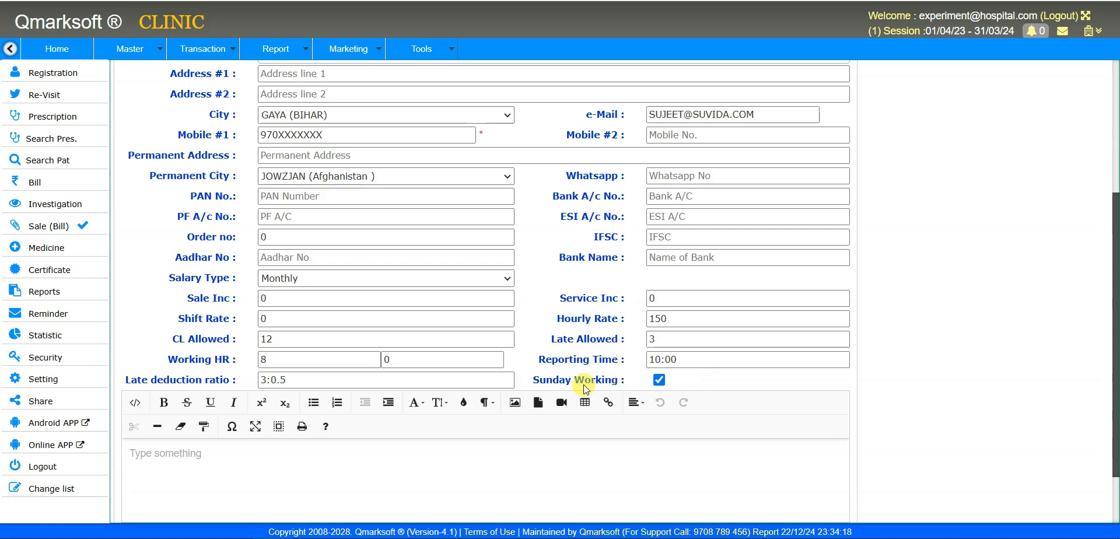
{"action": "left_click_drag", "start_coordinate": [564, 382], "coordinate": [705, 387]}
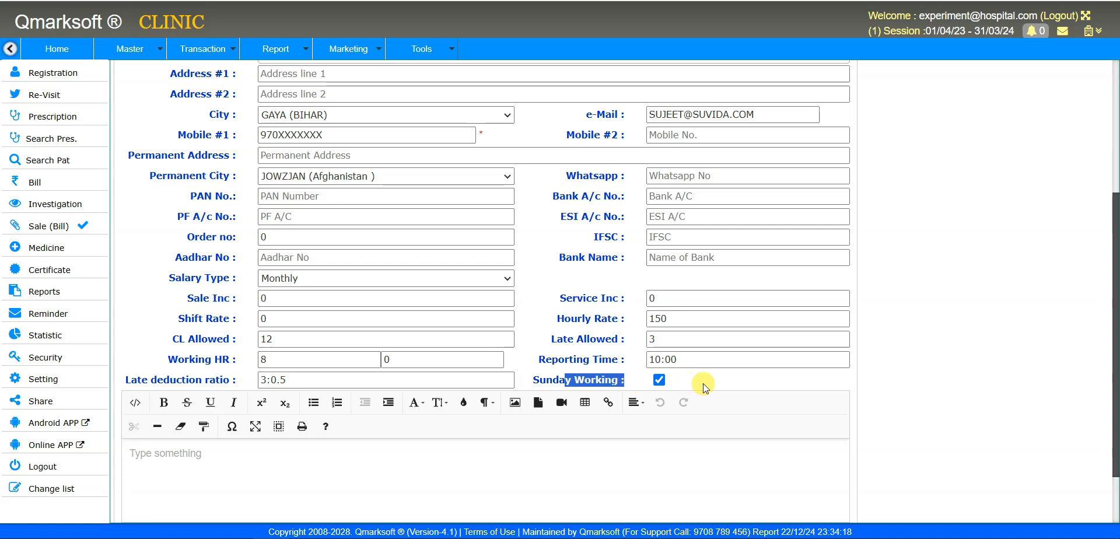
{"action": "left_click", "coordinate": [704, 385]}
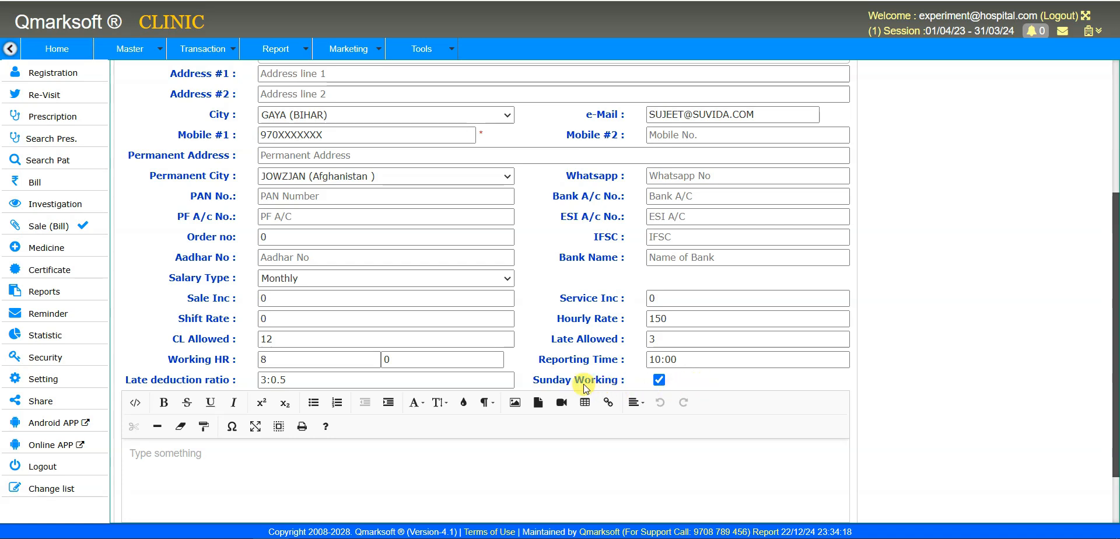
{"action": "left_click_drag", "start_coordinate": [554, 382], "coordinate": [614, 382]}
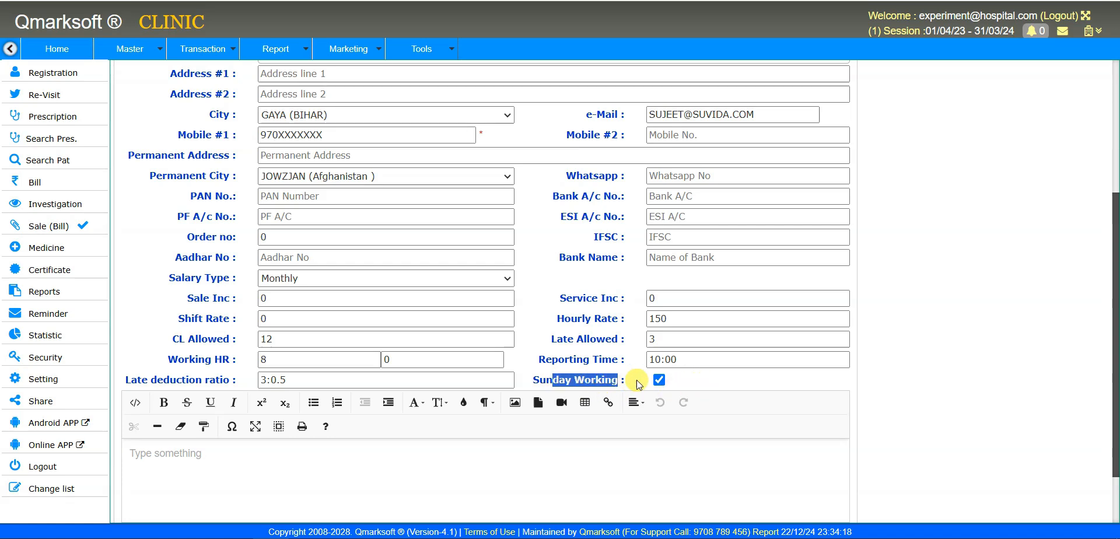
{"action": "left_click", "coordinate": [712, 384]}
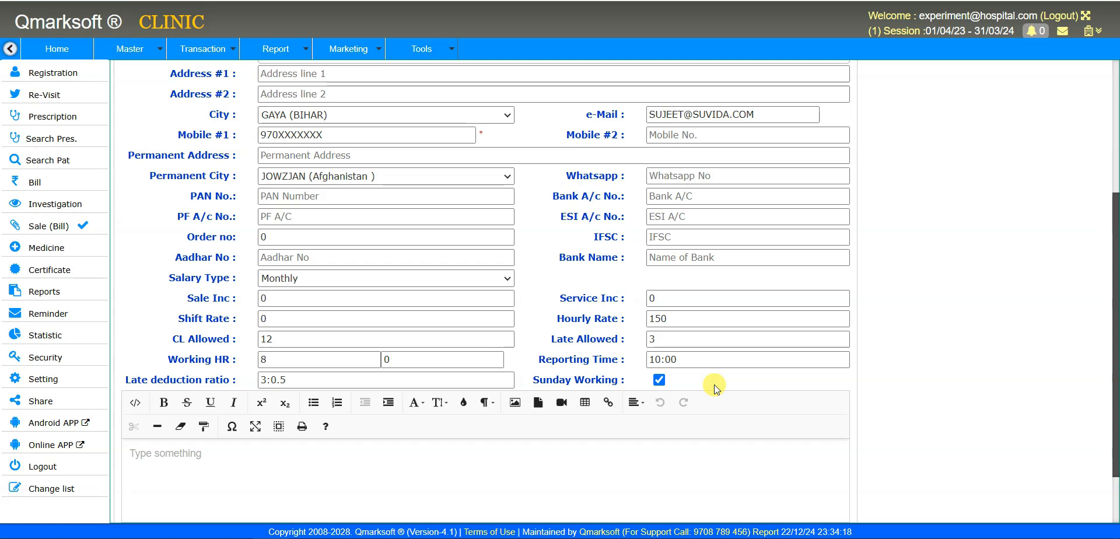
{"action": "left_click", "coordinate": [280, 336]}
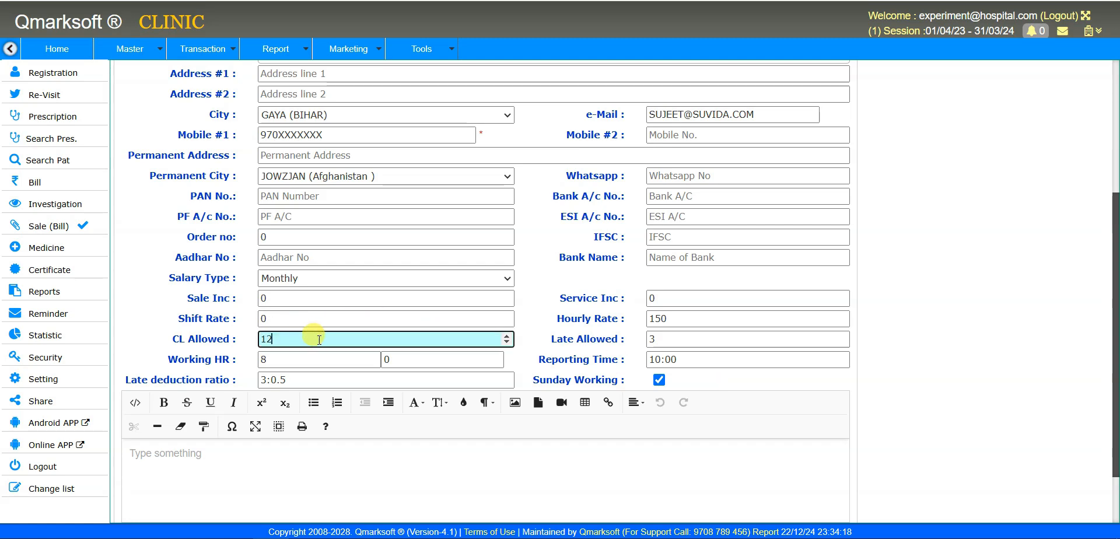
{"action": "scroll", "coordinate": [317, 337], "scroll_direction": "down", "scroll_amount": 2}
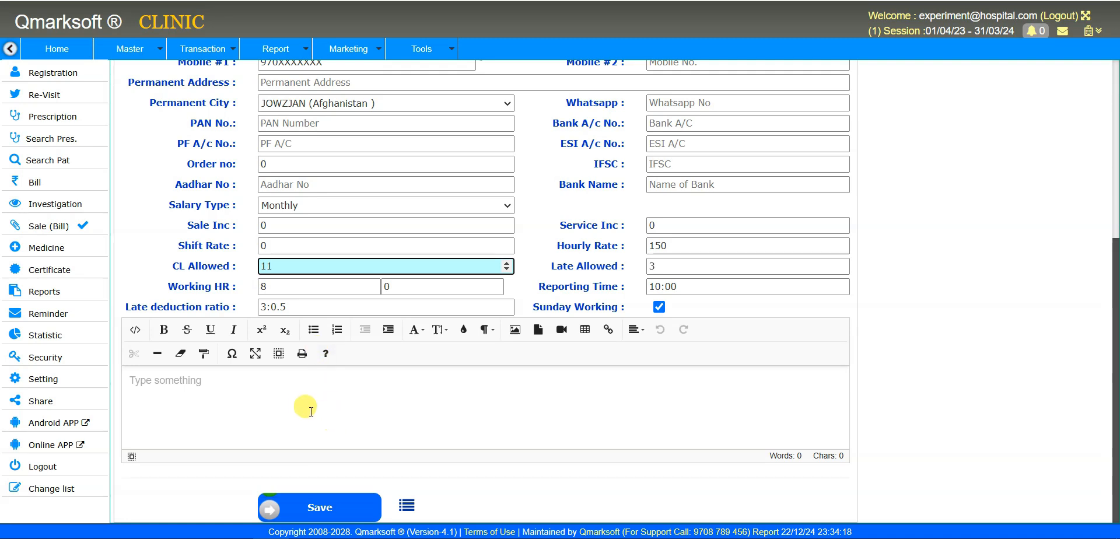
{"action": "left_click", "coordinate": [294, 404]}
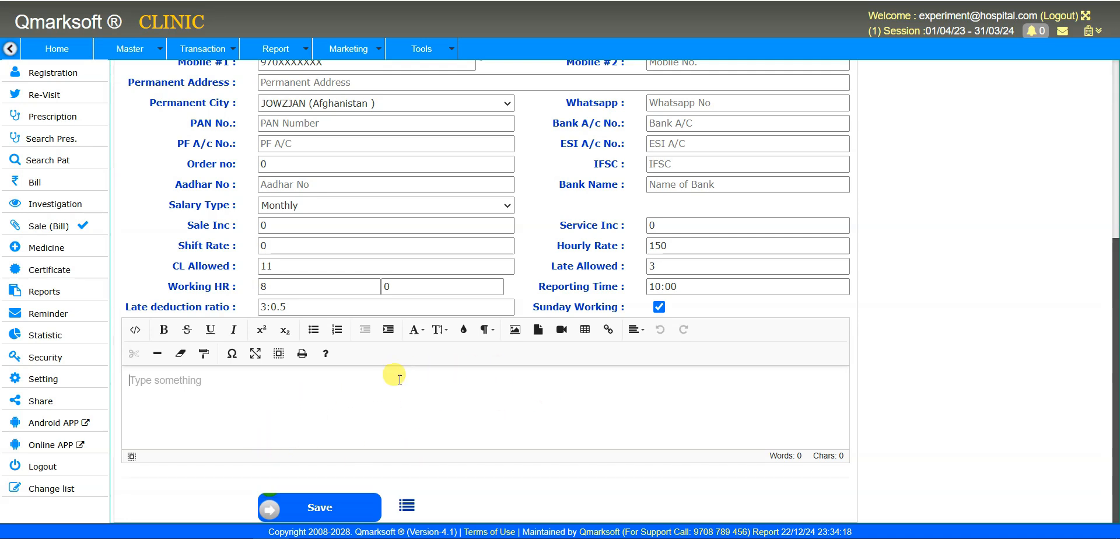
- Save the employee record, which resets the Employee Entry form to blank
{"action": "left_click", "coordinate": [365, 505]}
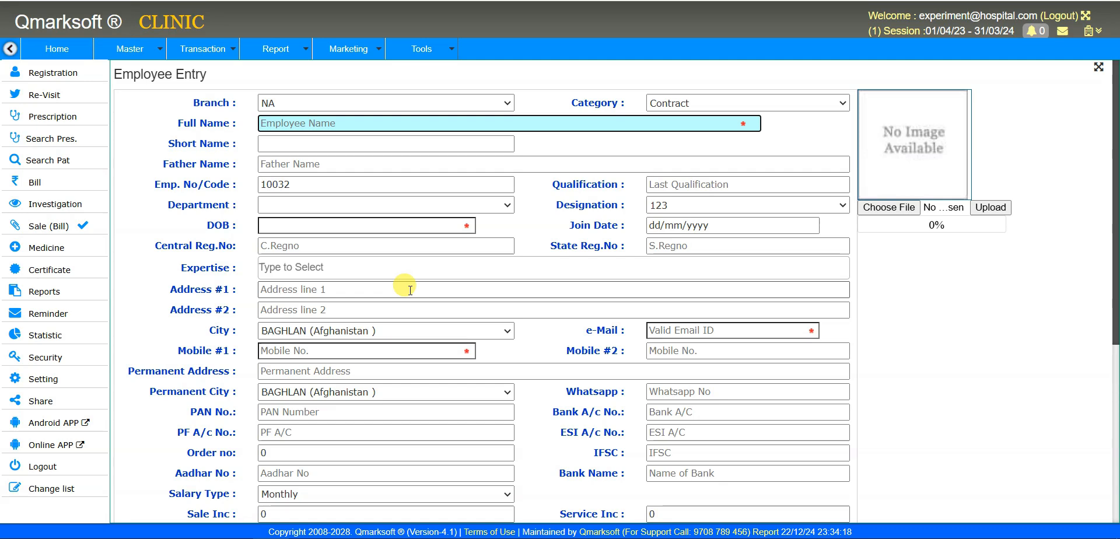
{"action": "scroll", "coordinate": [422, 289], "scroll_direction": "down", "scroll_amount": 5}
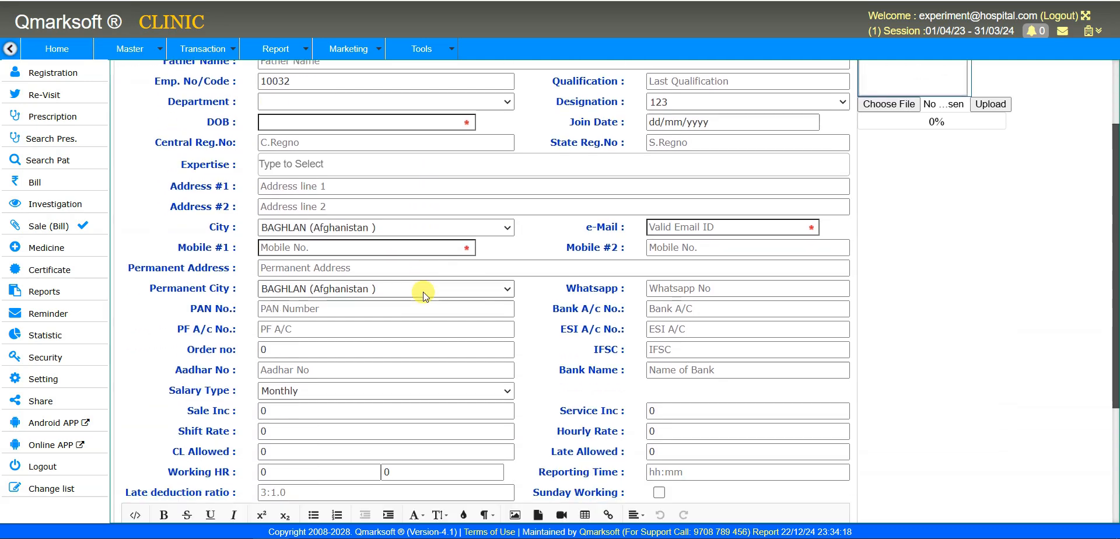
{"action": "scroll", "coordinate": [416, 285], "scroll_direction": "up", "scroll_amount": 5}
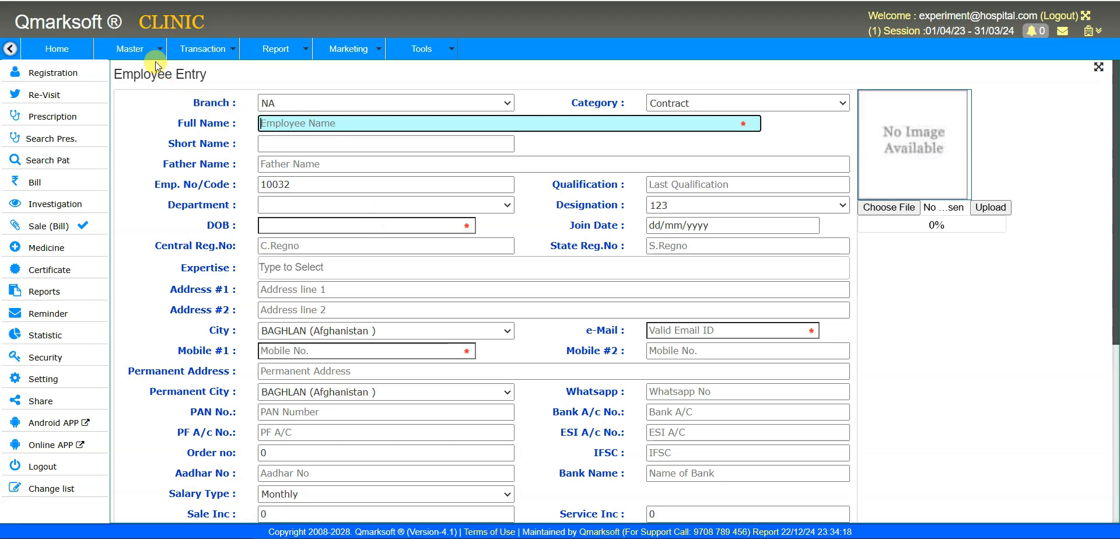
{"action": "mouse_move", "coordinate": [146, 51]}
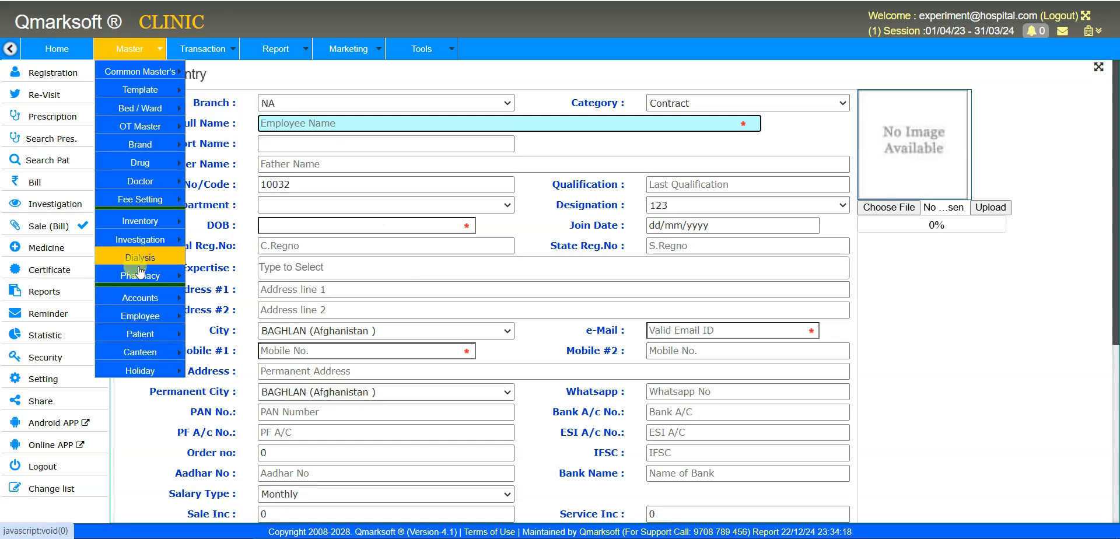
{"action": "mouse_move", "coordinate": [143, 276]}
{"action": "left_click", "coordinate": [936, 305]}
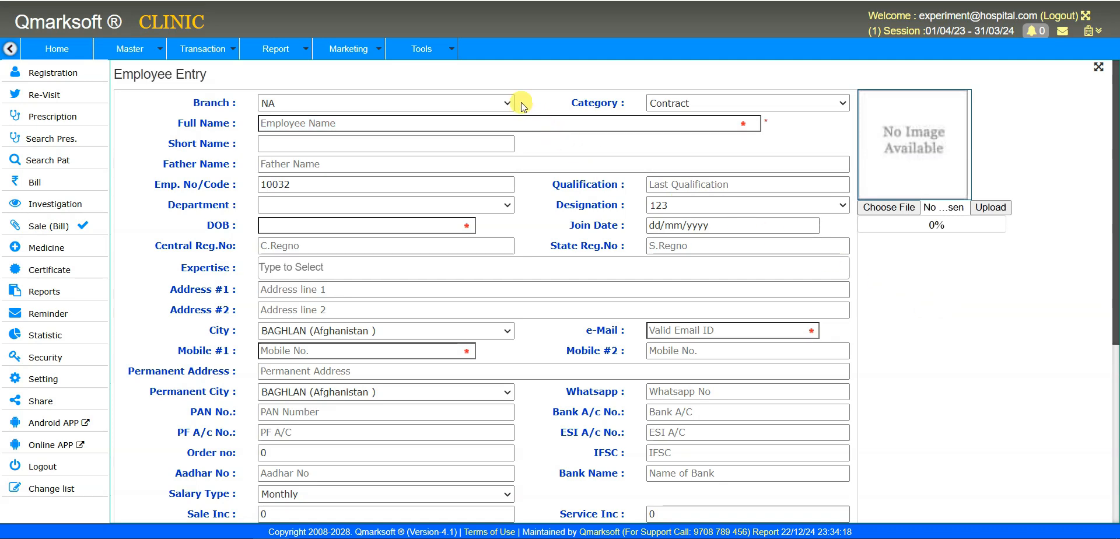
{"action": "mouse_move", "coordinate": [434, 58]}
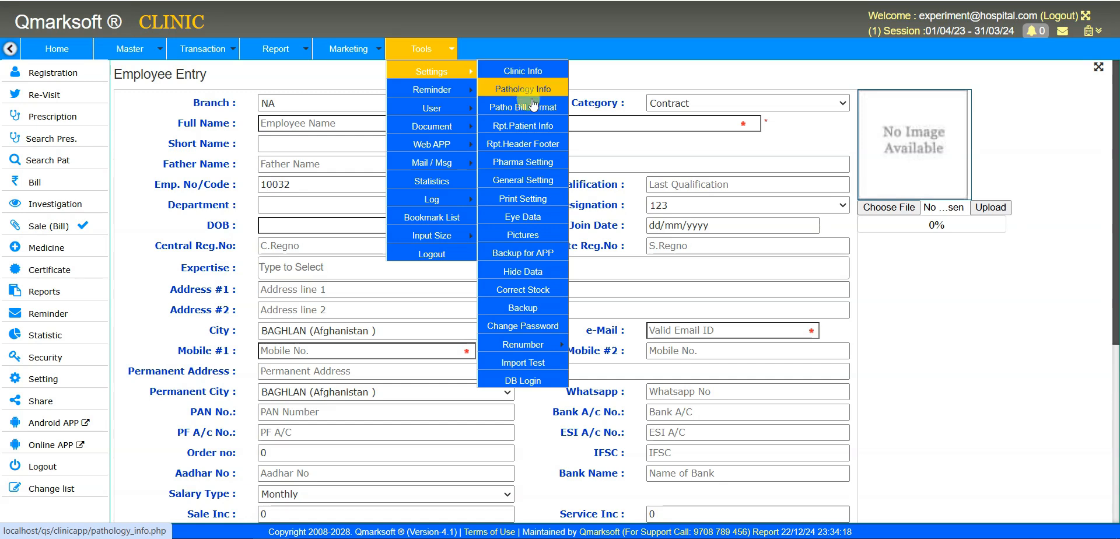
- Open General Setting and choose 12 HR for Company Working HR
{"action": "left_click", "coordinate": [550, 182]}
{"action": "left_click_drag", "start_coordinate": [127, 198], "coordinate": [215, 197]}
{"action": "left_click", "coordinate": [285, 195]}
{"action": "left_click", "coordinate": [285, 195]}
{"action": "left_click", "coordinate": [285, 195]}
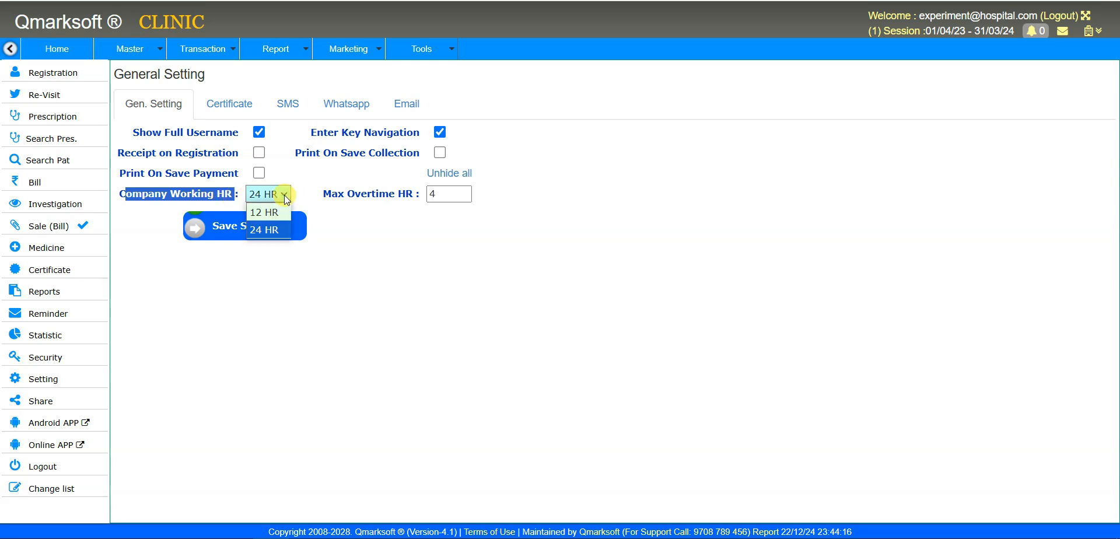
{"action": "left_click", "coordinate": [281, 212]}
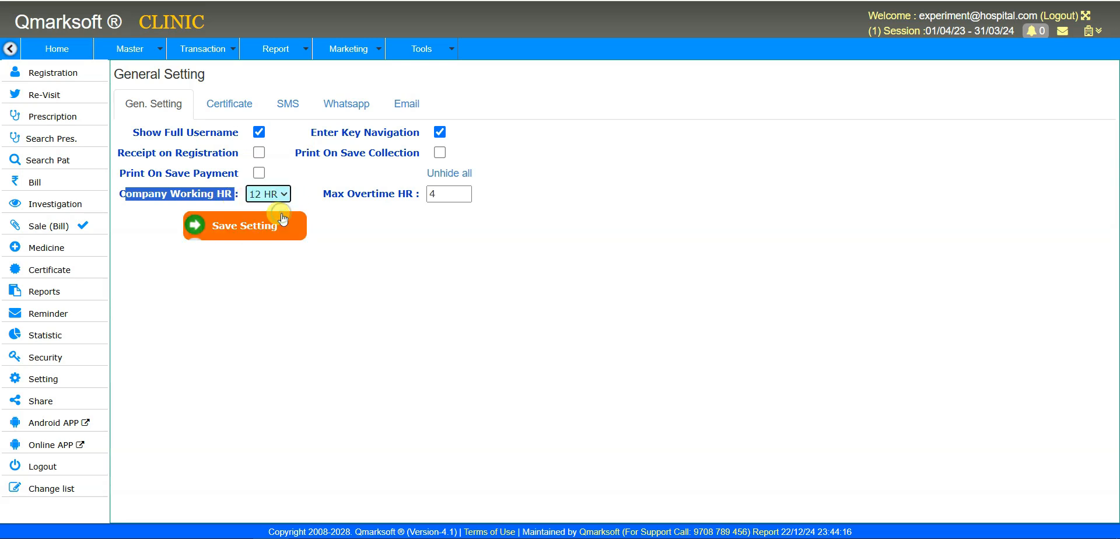
{"action": "left_click", "coordinate": [321, 206]}
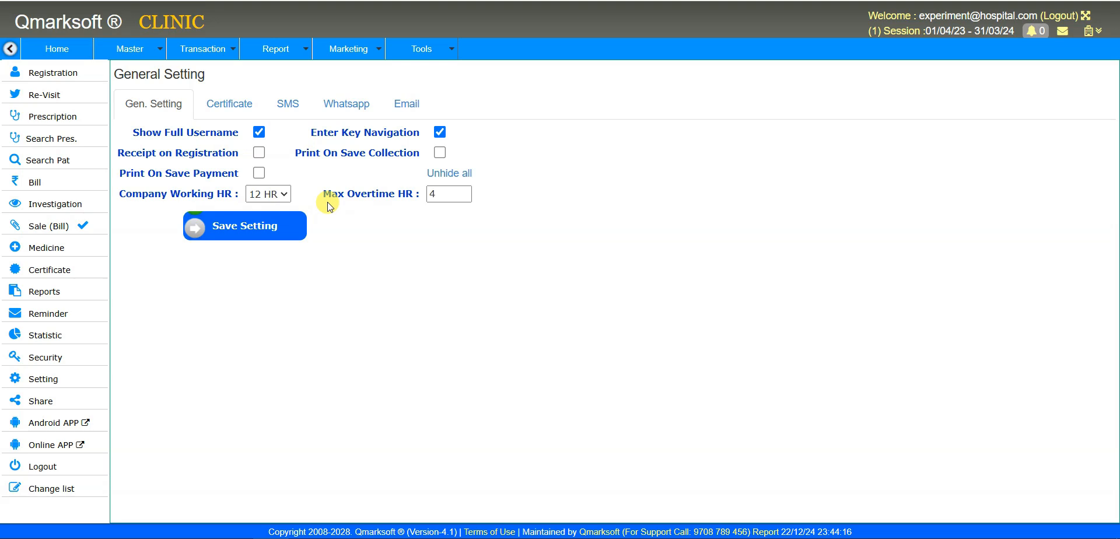
- Check the Max Overtime HR value and leave it at 4
{"action": "left_click_drag", "start_coordinate": [323, 196], "coordinate": [412, 198]}
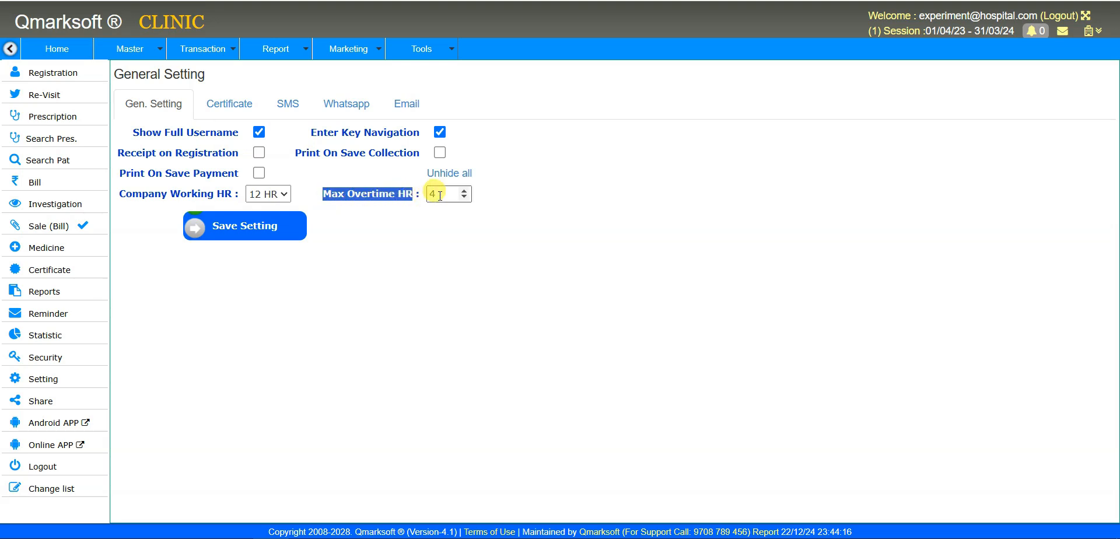
{"action": "left_click", "coordinate": [439, 196]}
{"action": "left_click", "coordinate": [440, 252]}
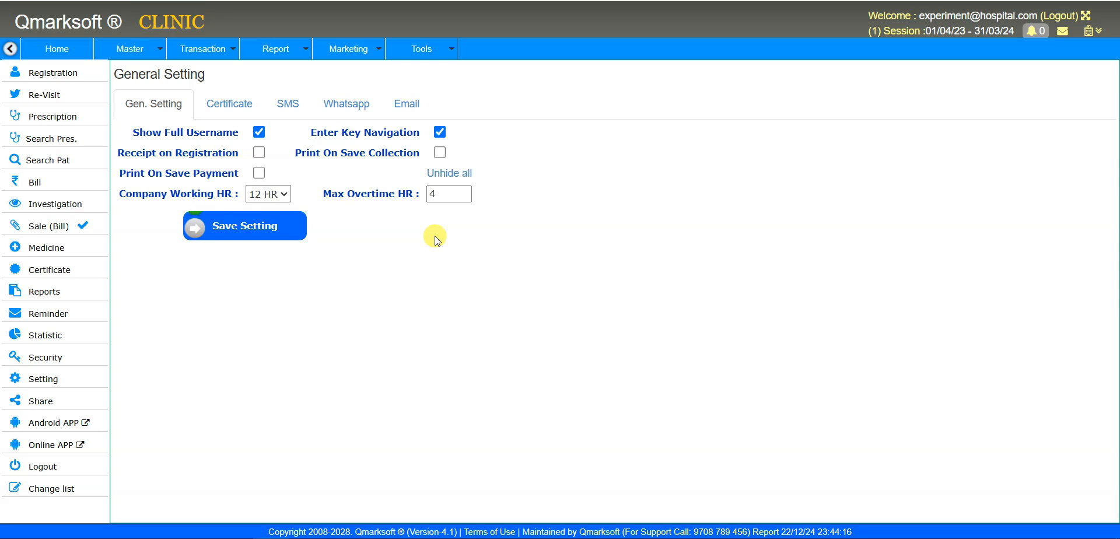
{"action": "left_click", "coordinate": [430, 194]}
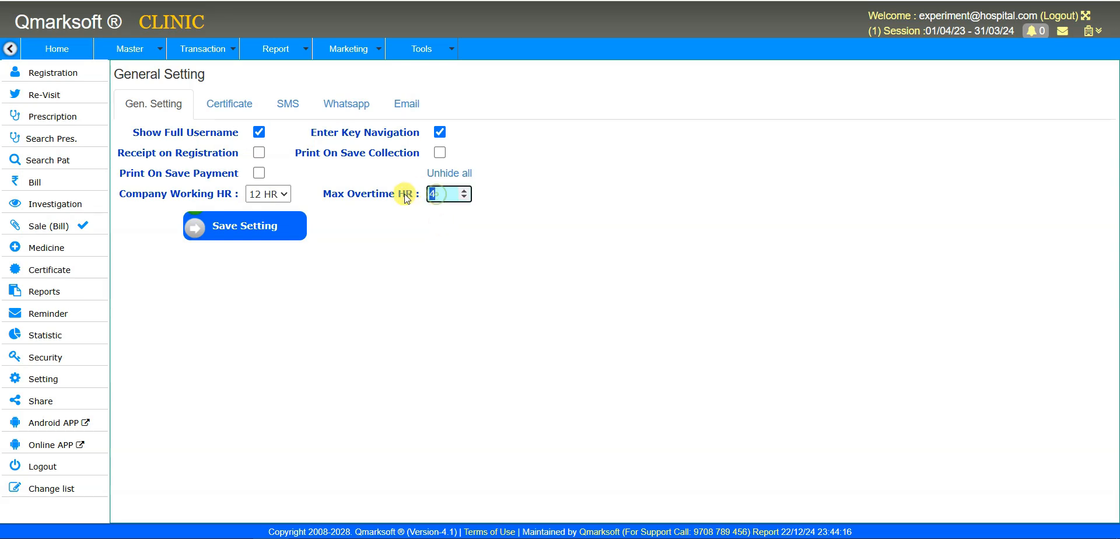
{"action": "left_click", "coordinate": [402, 229]}
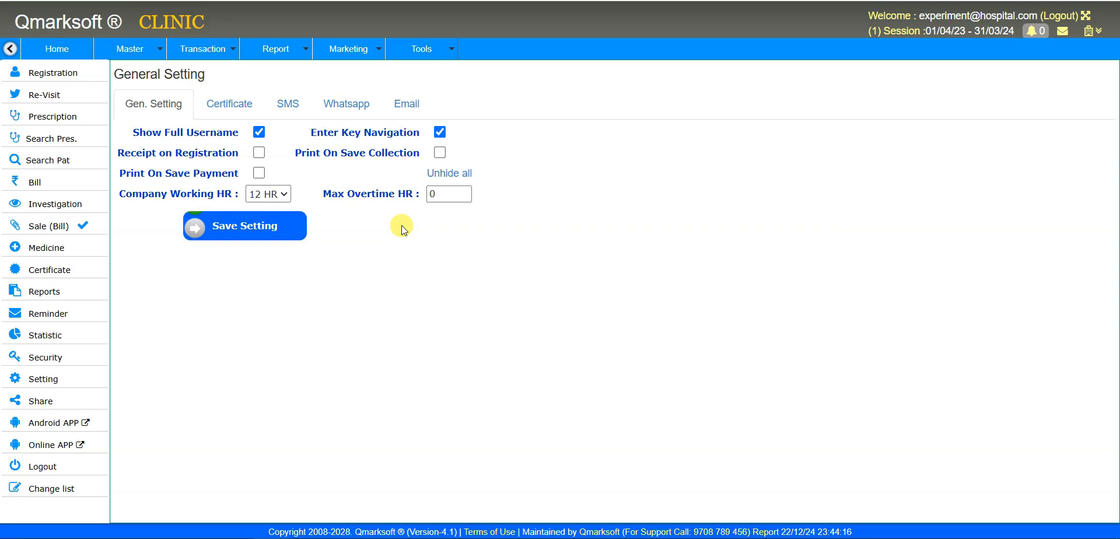
{"action": "double_click", "coordinate": [437, 194]}
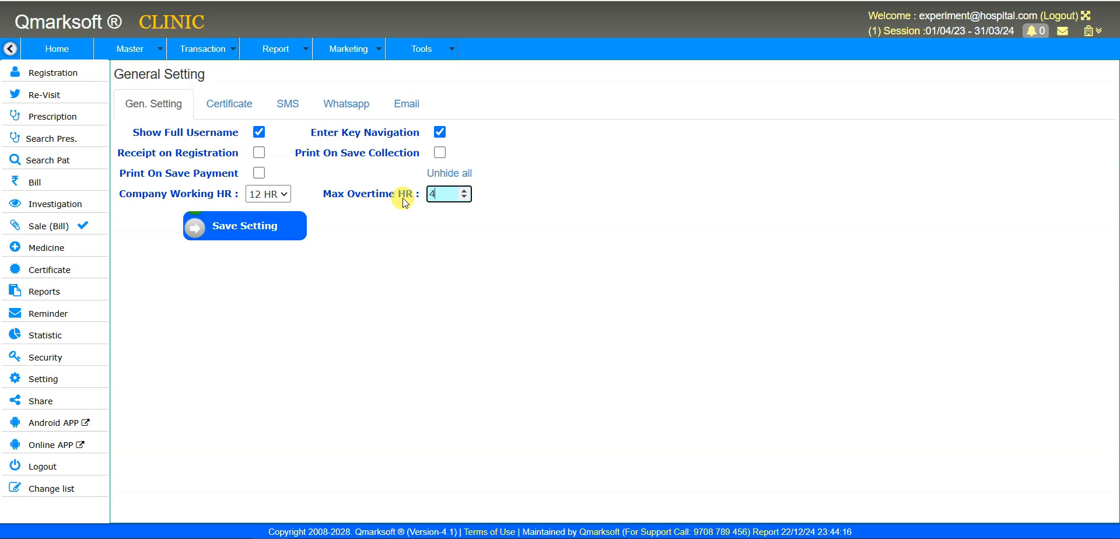
{"action": "left_click", "coordinate": [399, 208]}
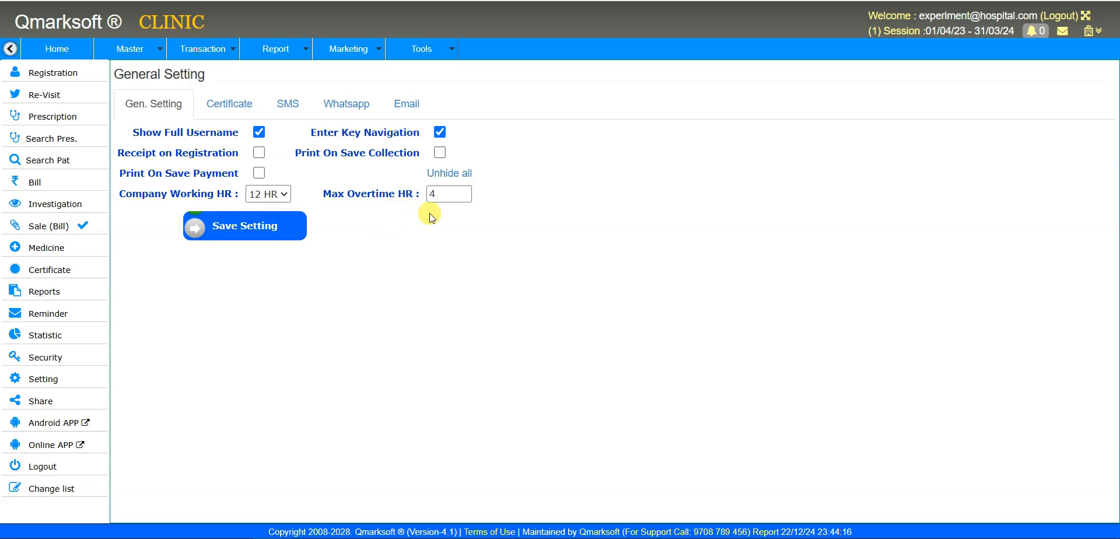
{"action": "left_click_drag", "start_coordinate": [328, 198], "coordinate": [426, 195]}
{"action": "left_click", "coordinate": [439, 193]}
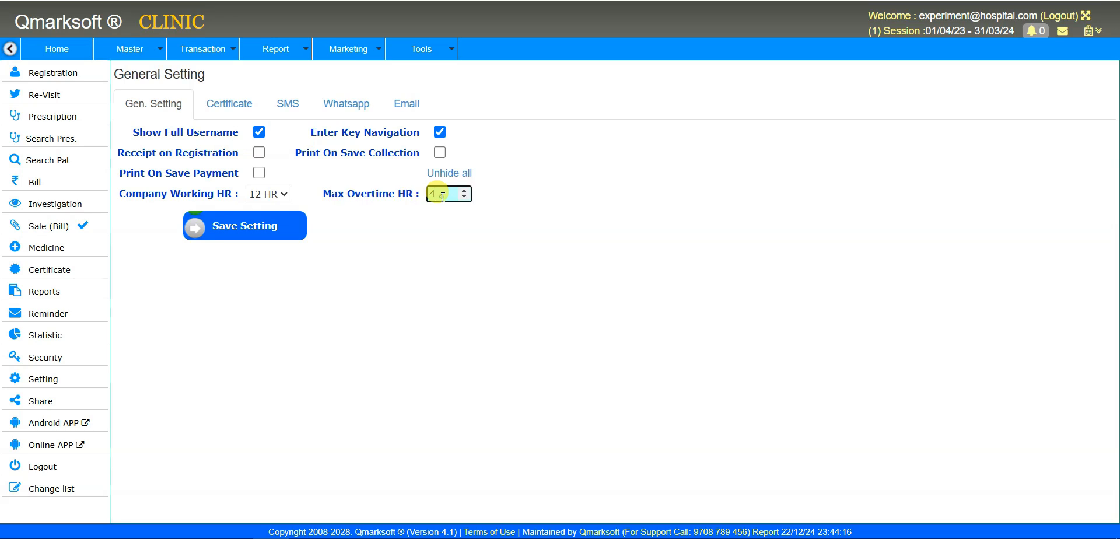
{"action": "left_click", "coordinate": [434, 221]}
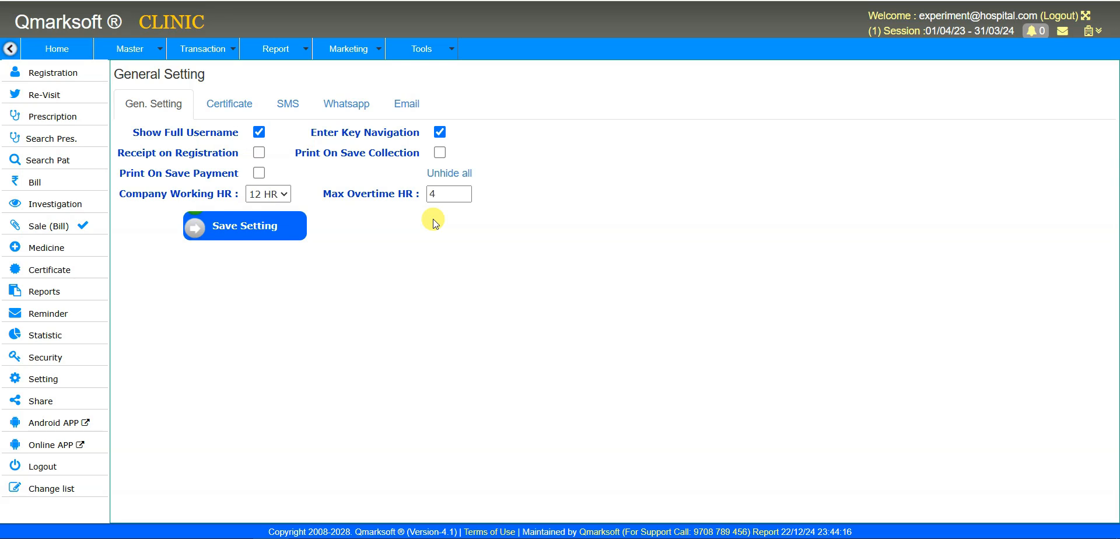
{"action": "left_click_drag", "start_coordinate": [442, 193], "coordinate": [414, 194]}
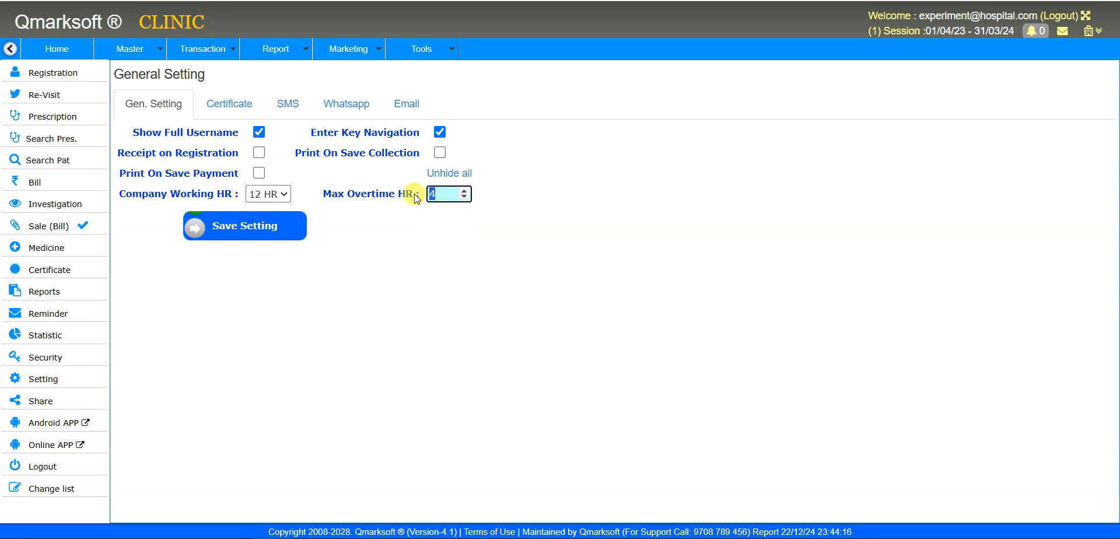
- Choose 24 HR for Company Working HR and save the settings, leaving Max Overtime HR at 4
{"action": "left_click", "coordinate": [403, 214]}
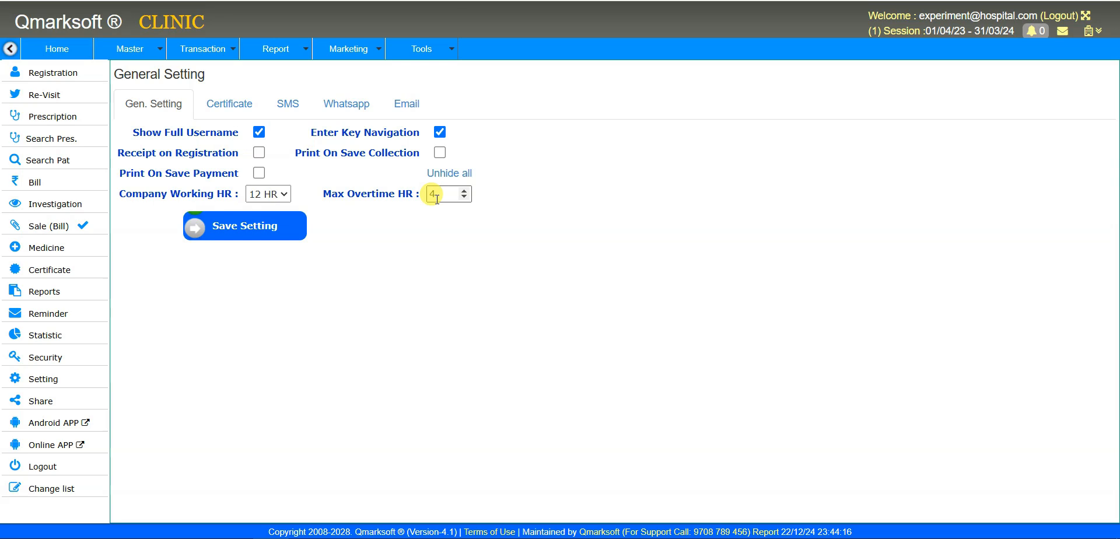
{"action": "double_click", "coordinate": [436, 198]}
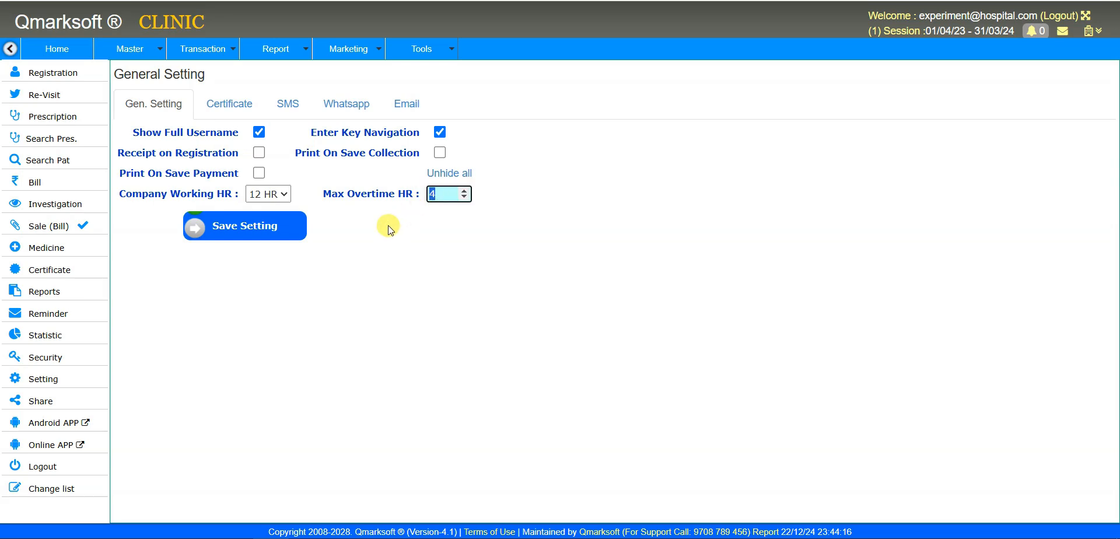
{"action": "left_click", "coordinate": [281, 194]}
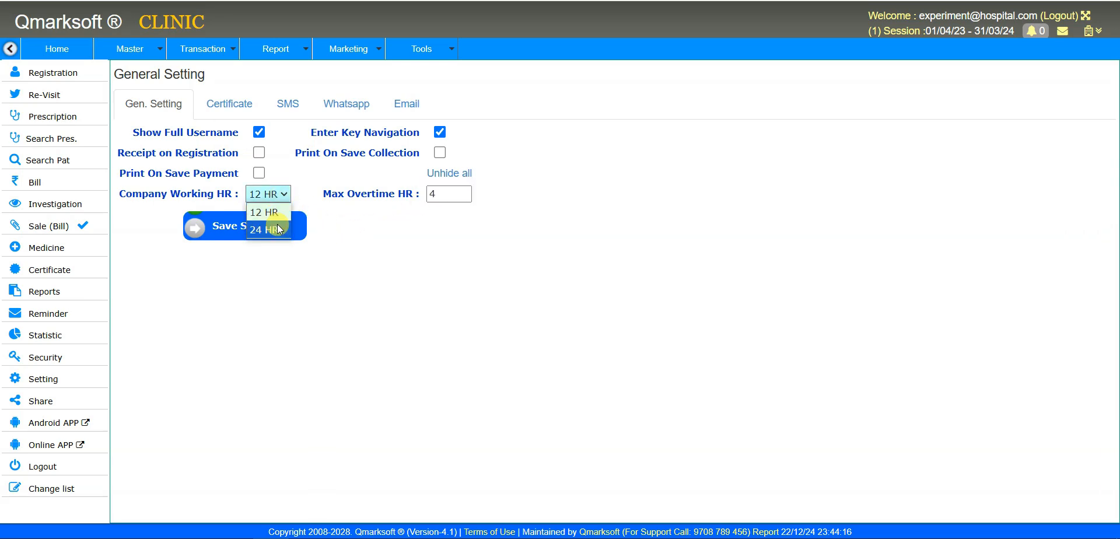
{"action": "left_click", "coordinate": [278, 225]}
{"action": "left_click", "coordinate": [278, 229]}
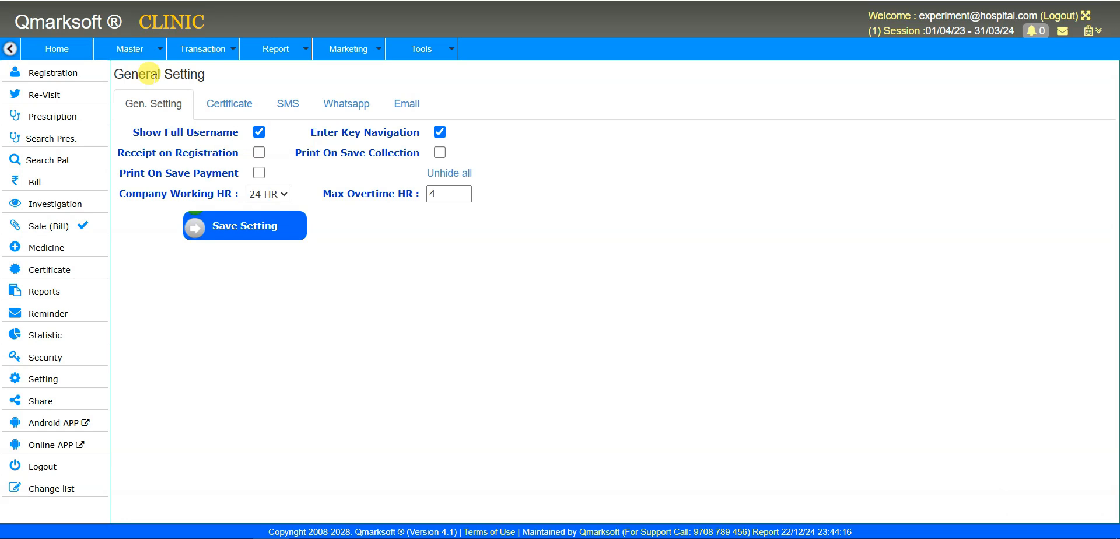
{"action": "left_click", "coordinate": [147, 56]}
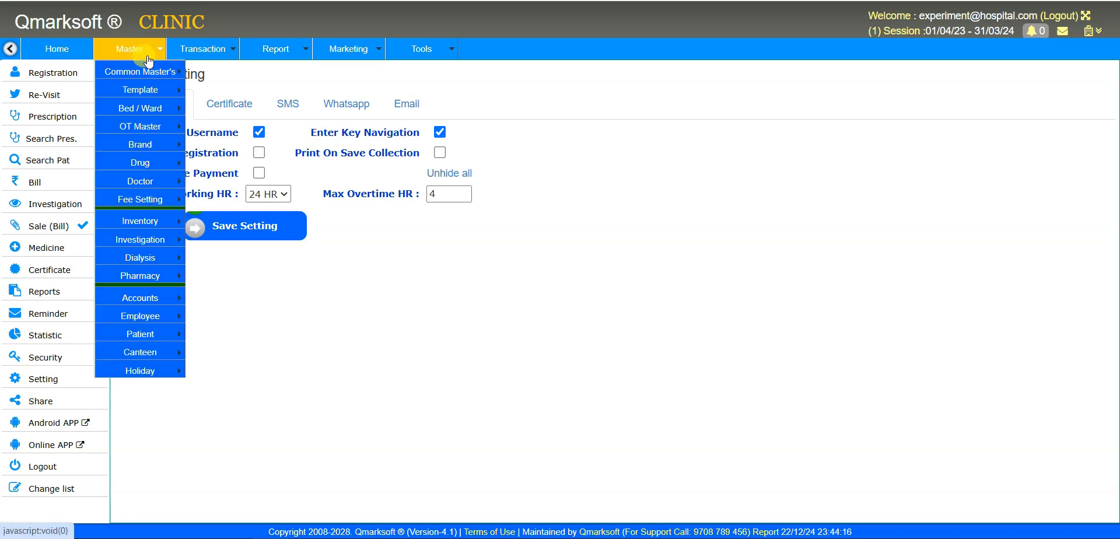
- Open the List of Employee with all designations included in the filter
{"action": "mouse_move", "coordinate": [155, 316]}
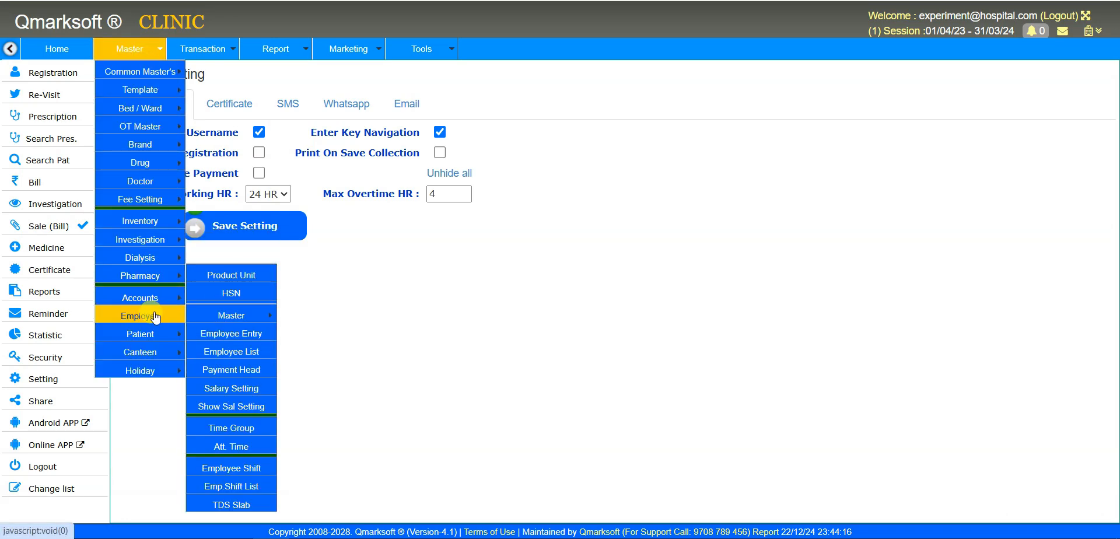
{"action": "left_click", "coordinate": [233, 354]}
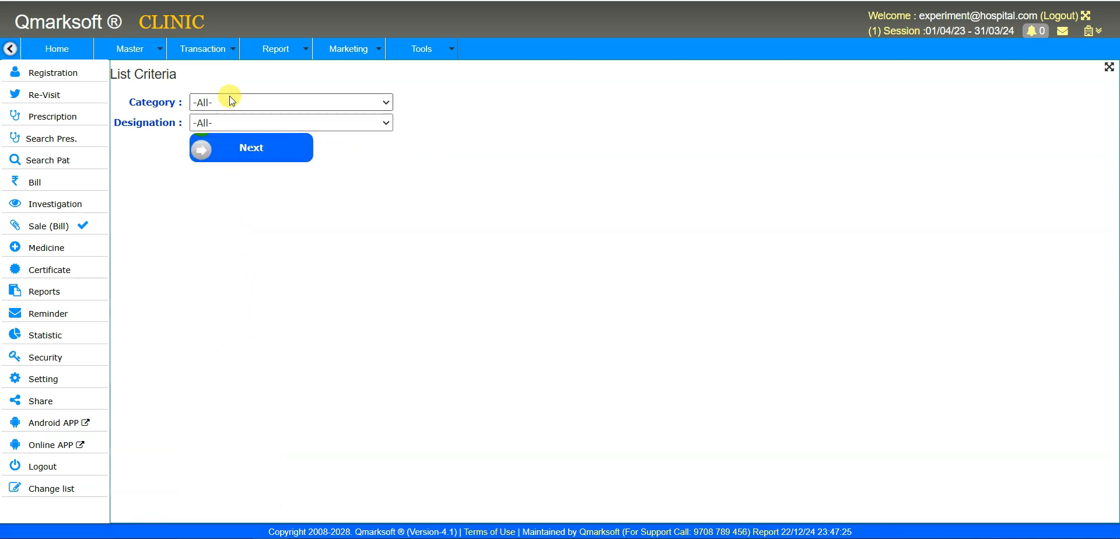
{"action": "left_click", "coordinate": [235, 118]}
{"action": "left_click", "coordinate": [235, 119]}
{"action": "left_click", "coordinate": [245, 146]}
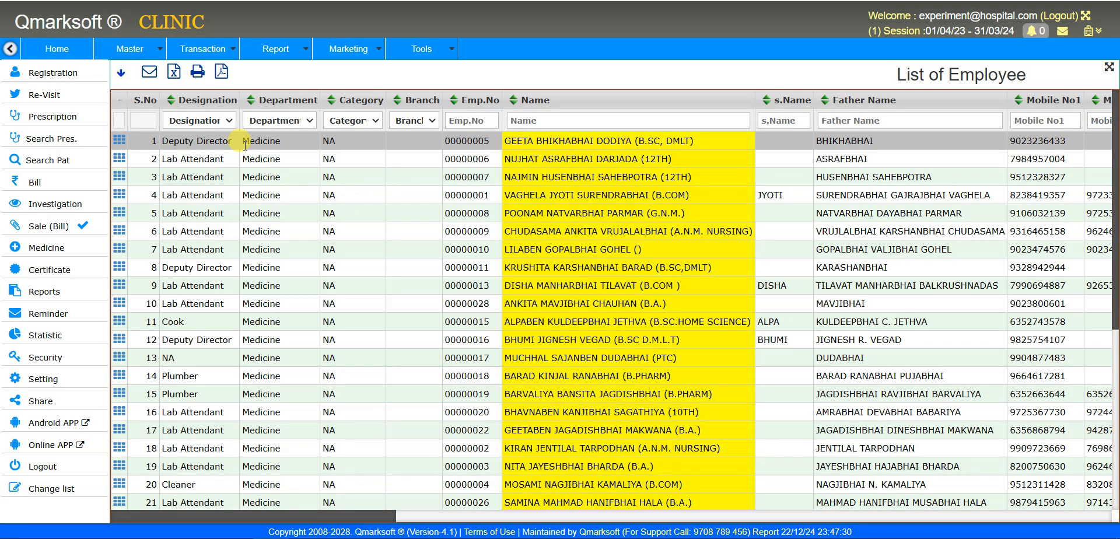
- Select employee 32, the Admin Manager, and show its available actions
{"action": "left_click", "coordinate": [454, 233]}
{"action": "scroll", "coordinate": [454, 233], "scroll_direction": "down", "scroll_amount": 5}
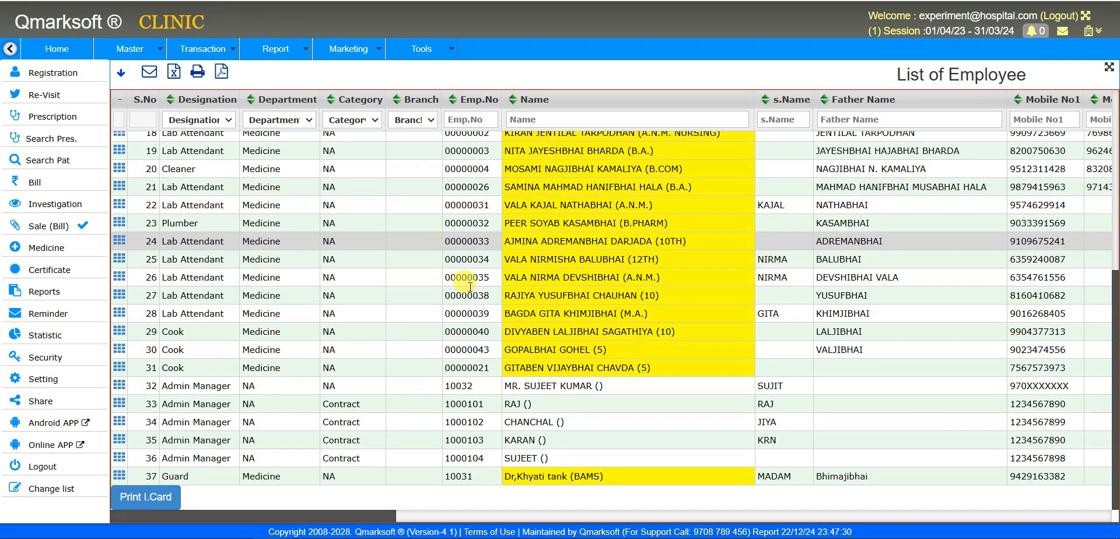
{"action": "left_click", "coordinate": [564, 222]}
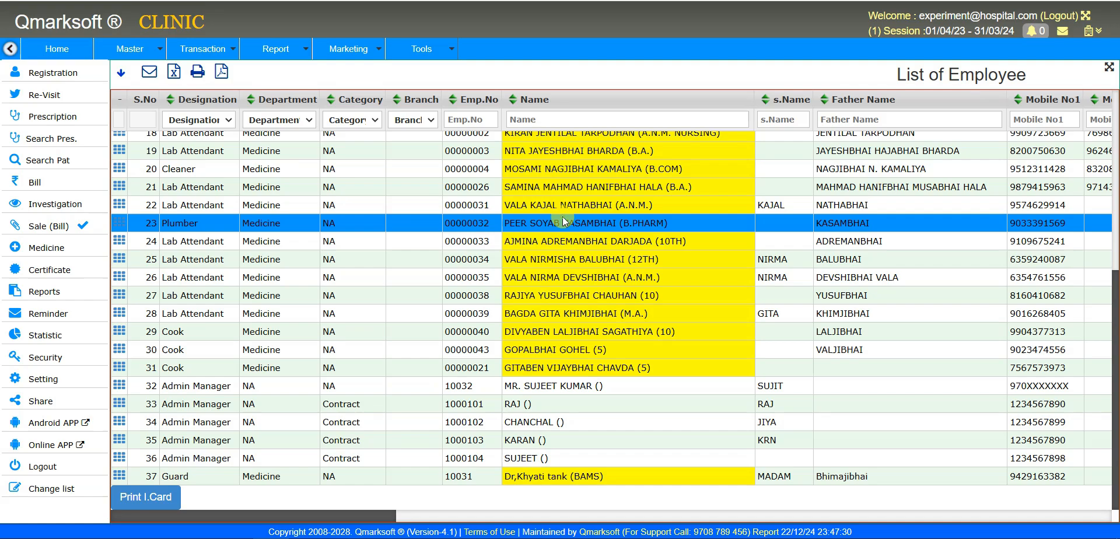
{"action": "scroll", "coordinate": [584, 280], "scroll_direction": "up", "scroll_amount": 5}
{"action": "scroll", "coordinate": [606, 338], "scroll_direction": "down", "scroll_amount": 5}
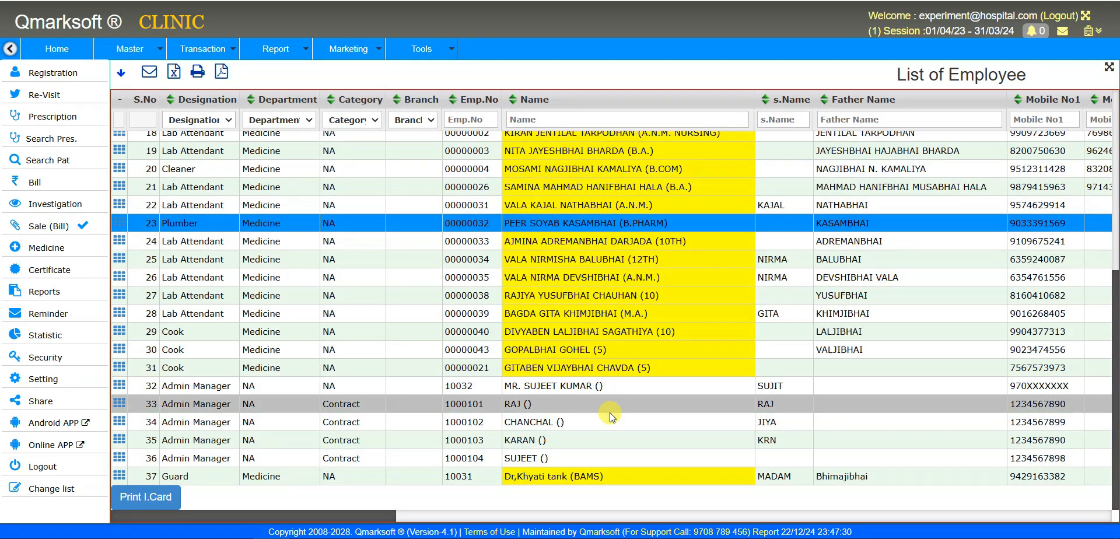
{"action": "left_click", "coordinate": [586, 386]}
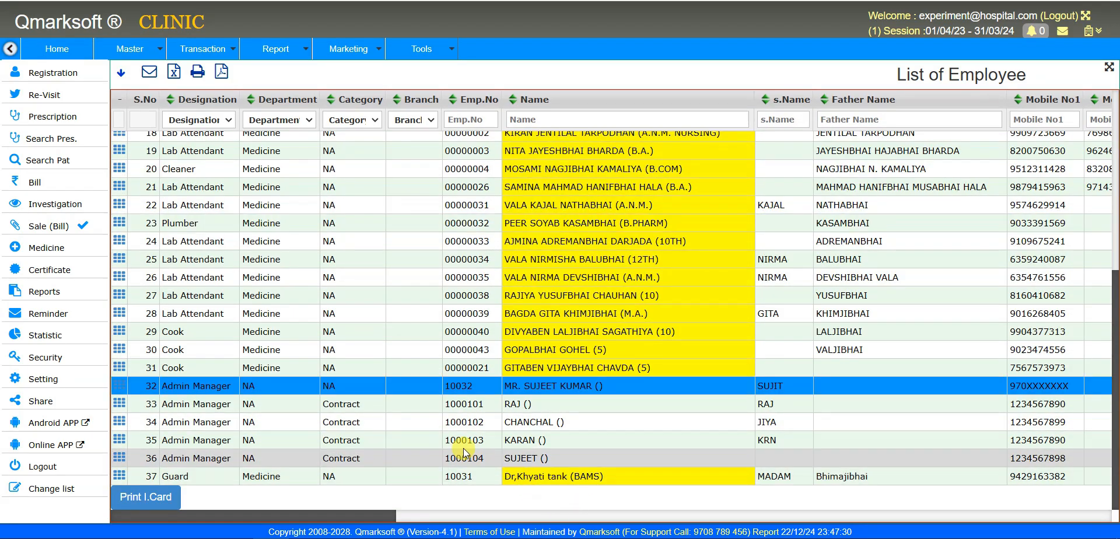
{"action": "left_click", "coordinate": [119, 387]}
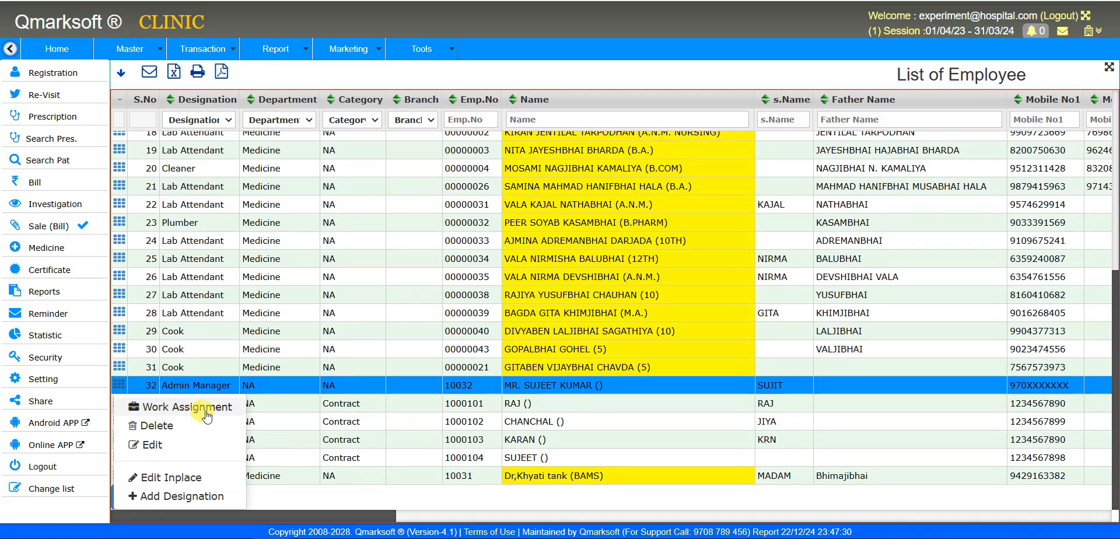
{"action": "left_click", "coordinate": [183, 479]}
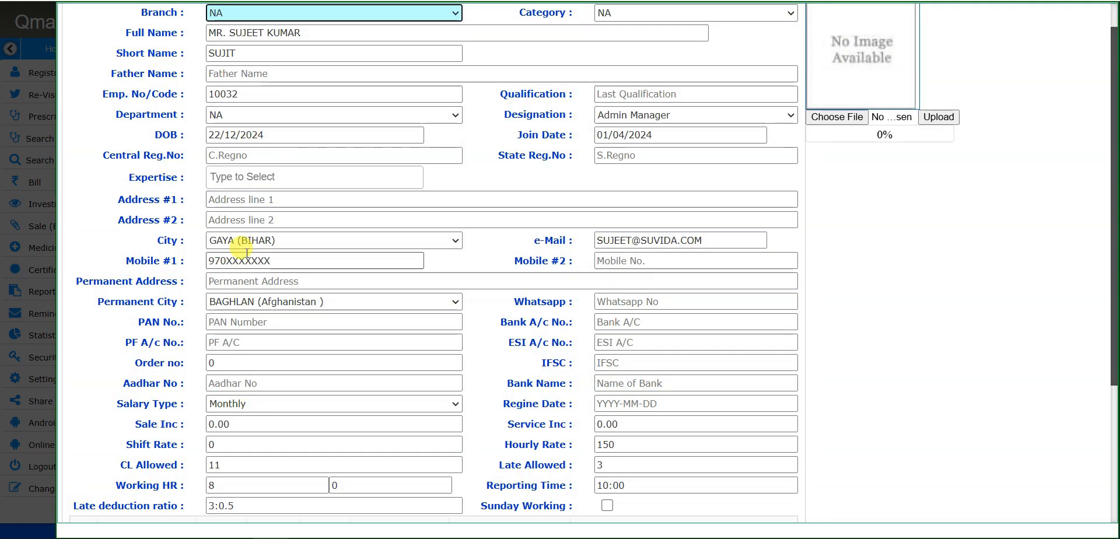
{"action": "key", "text": "Escape"}
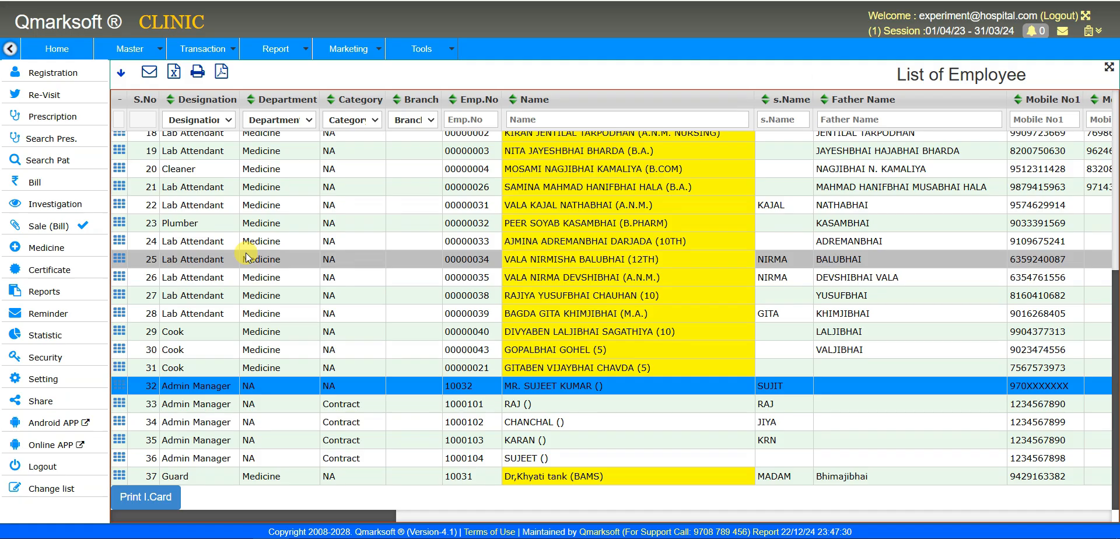
{"action": "left_click", "coordinate": [119, 386]}
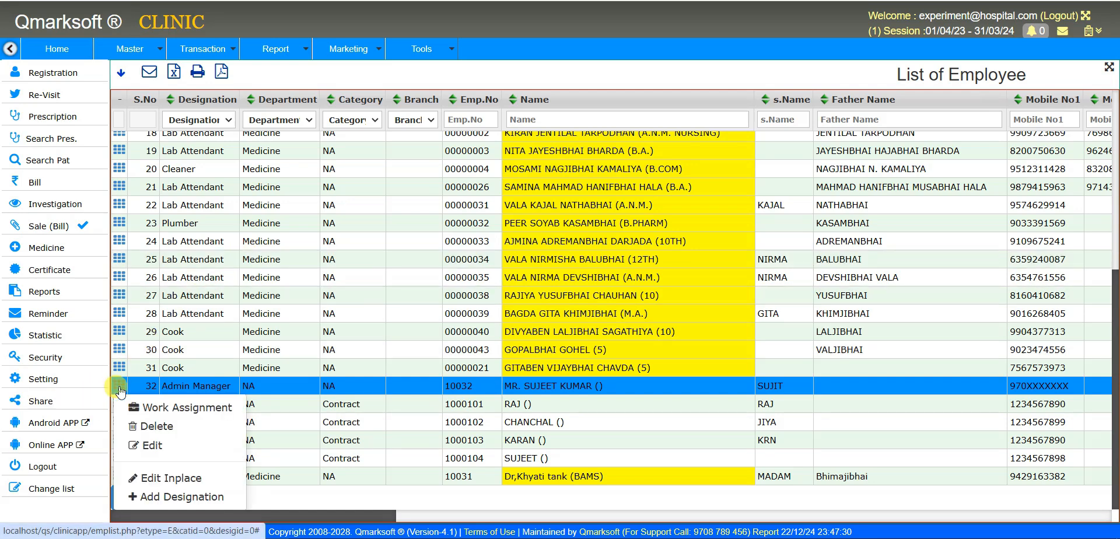
- Add Admin Manager as employee 32's designation, effective 22/12/2024, and close the dialog
{"action": "left_click", "coordinate": [213, 497]}
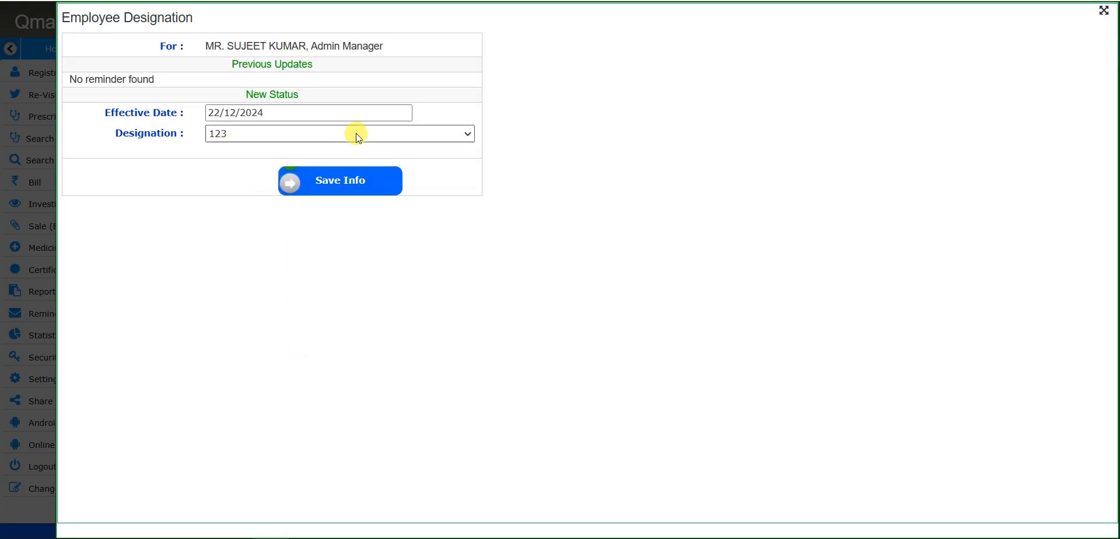
{"action": "left_click", "coordinate": [292, 134]}
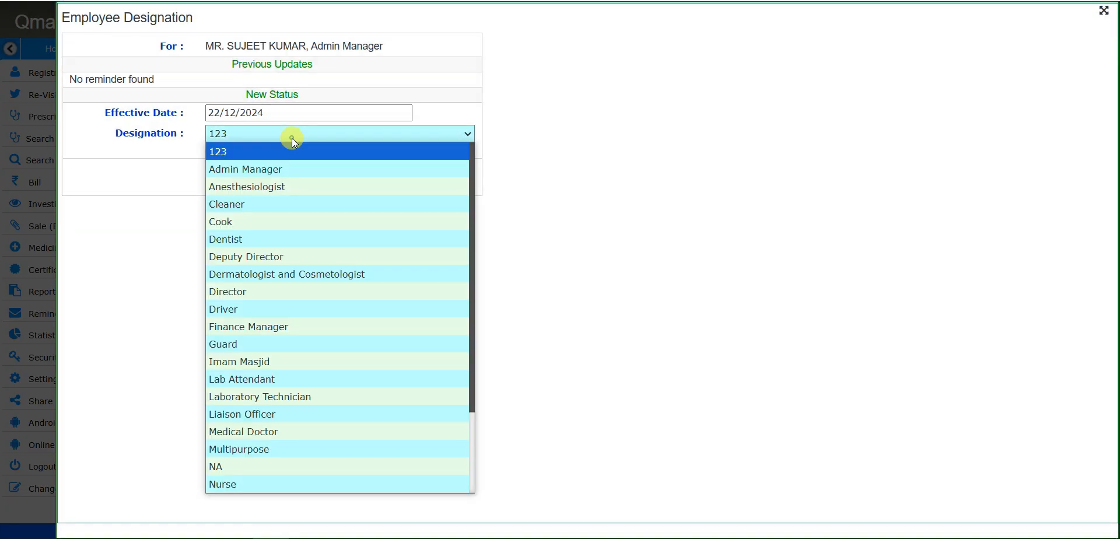
{"action": "left_click", "coordinate": [278, 167]}
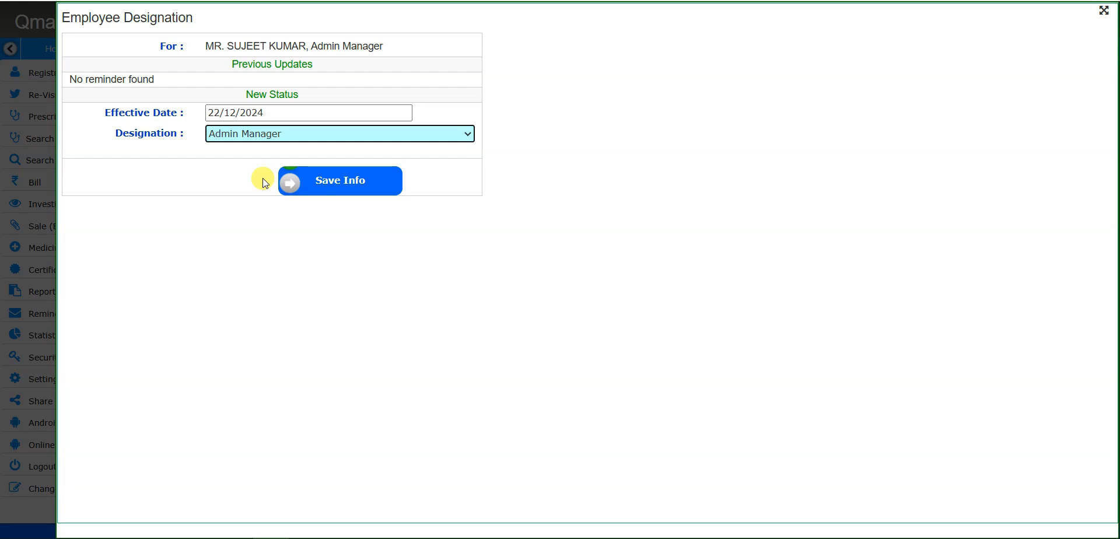
{"action": "left_click", "coordinate": [251, 112]}
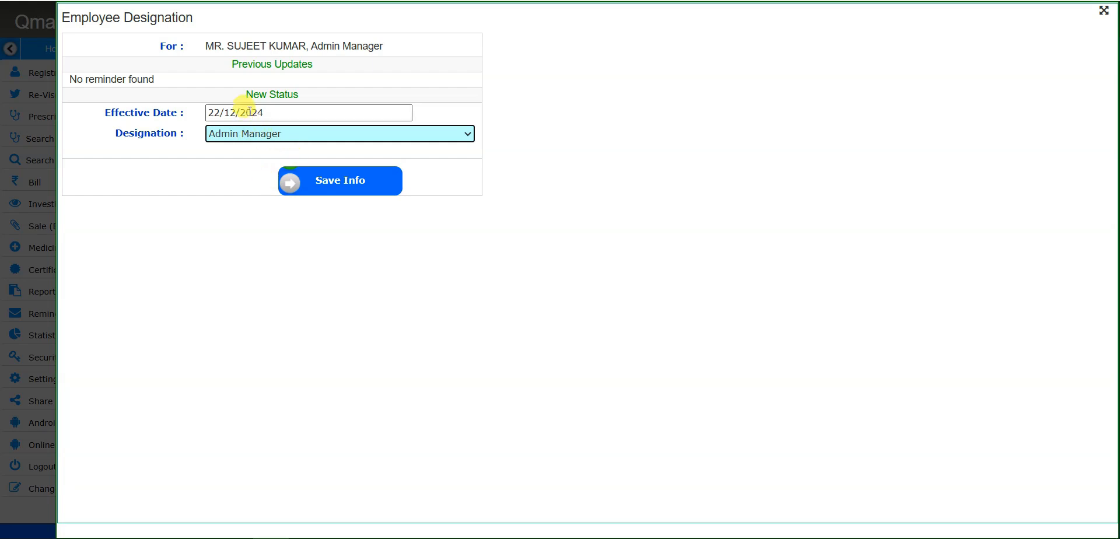
{"action": "left_click", "coordinate": [433, 137]}
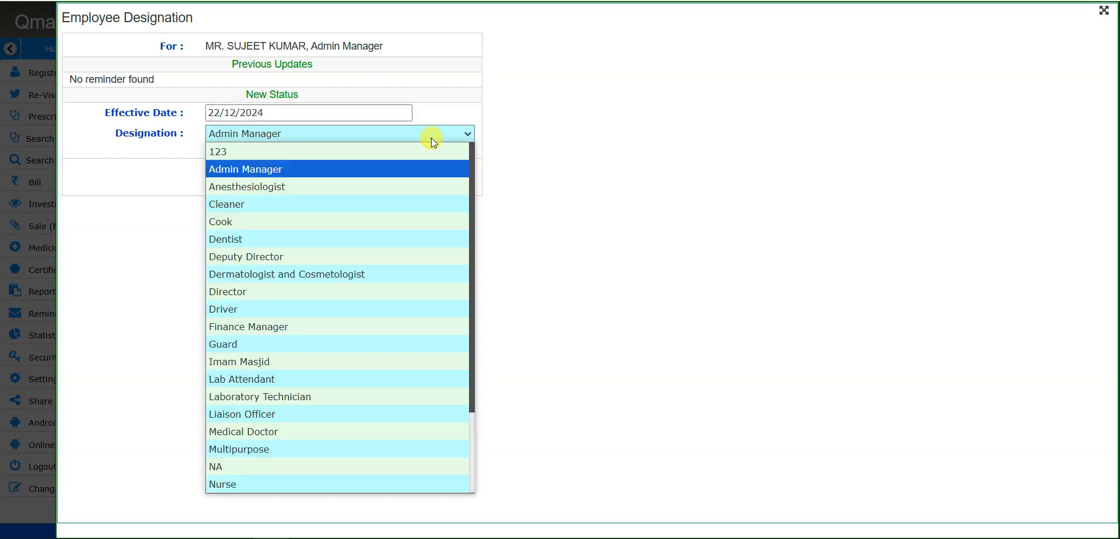
{"action": "left_click", "coordinate": [536, 150]}
{"action": "left_click", "coordinate": [343, 188]}
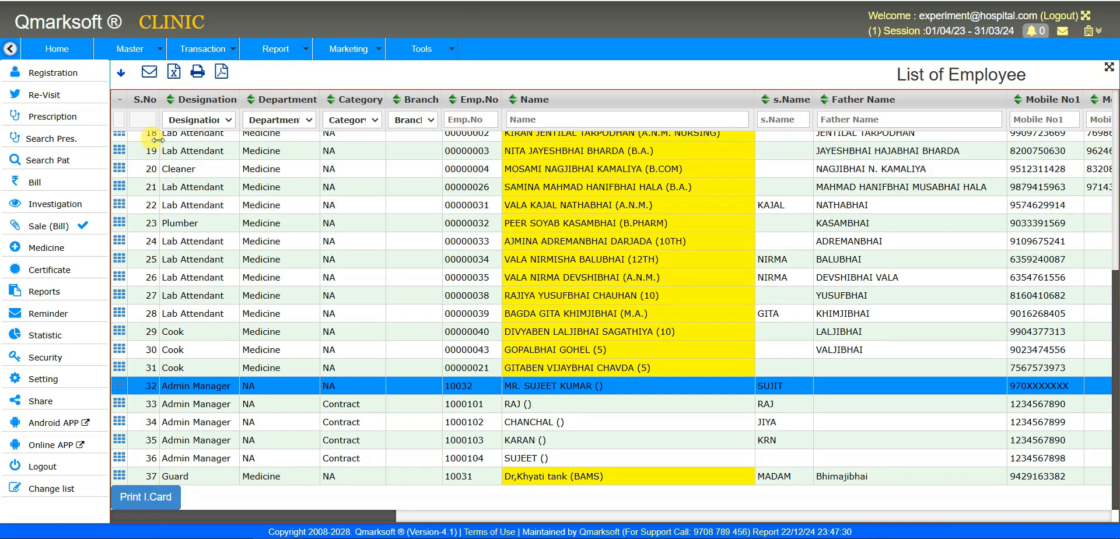
- Open the Employee Time Group page from the Master > Employee menu
{"action": "left_click", "coordinate": [146, 51]}
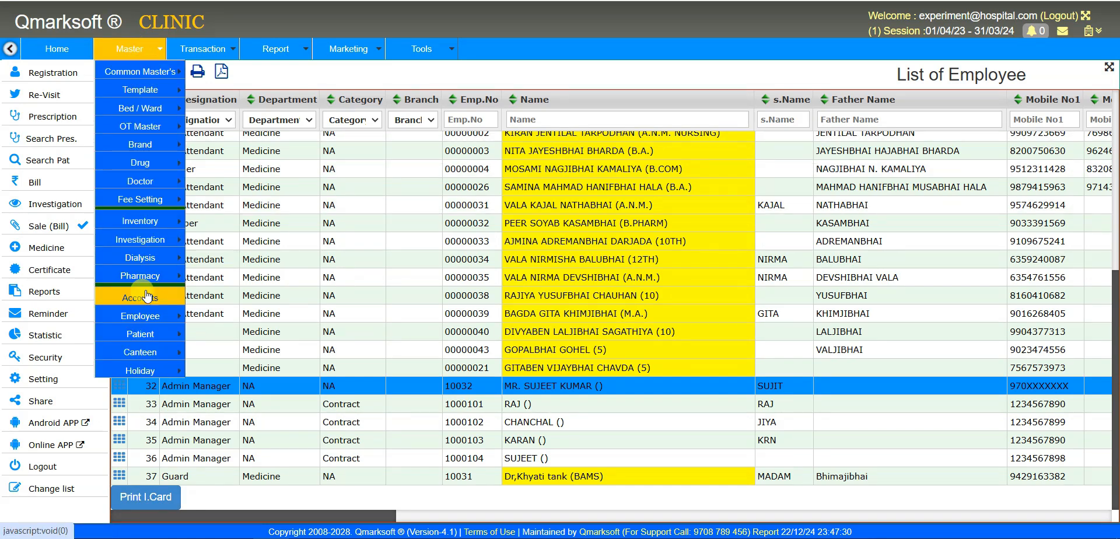
{"action": "mouse_move", "coordinate": [159, 297]}
{"action": "mouse_move", "coordinate": [153, 315]}
{"action": "mouse_move", "coordinate": [243, 316]}
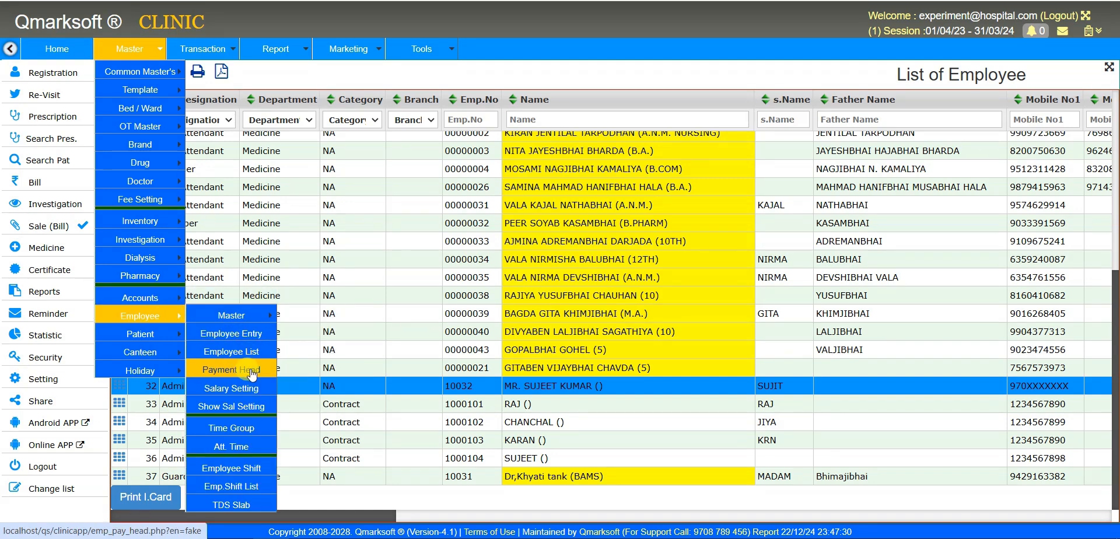
{"action": "left_click", "coordinate": [247, 432]}
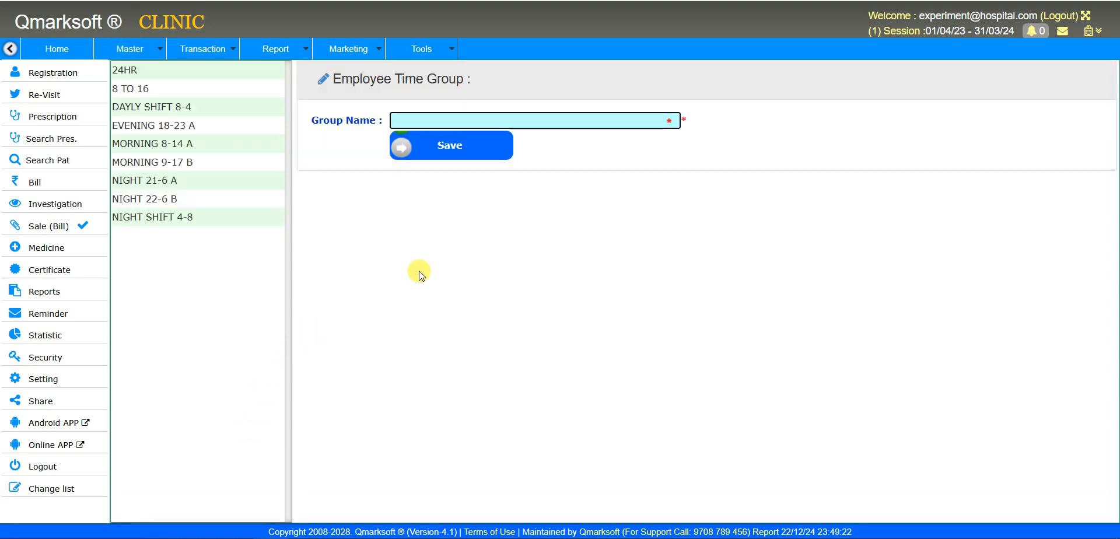
- Load the DAYLY SHIFT 8-4, MORNING 8-14 A, NIGHT 21-6 A and NIGHT SHIFT 4-8 groups in turn
{"action": "left_click", "coordinate": [180, 109]}
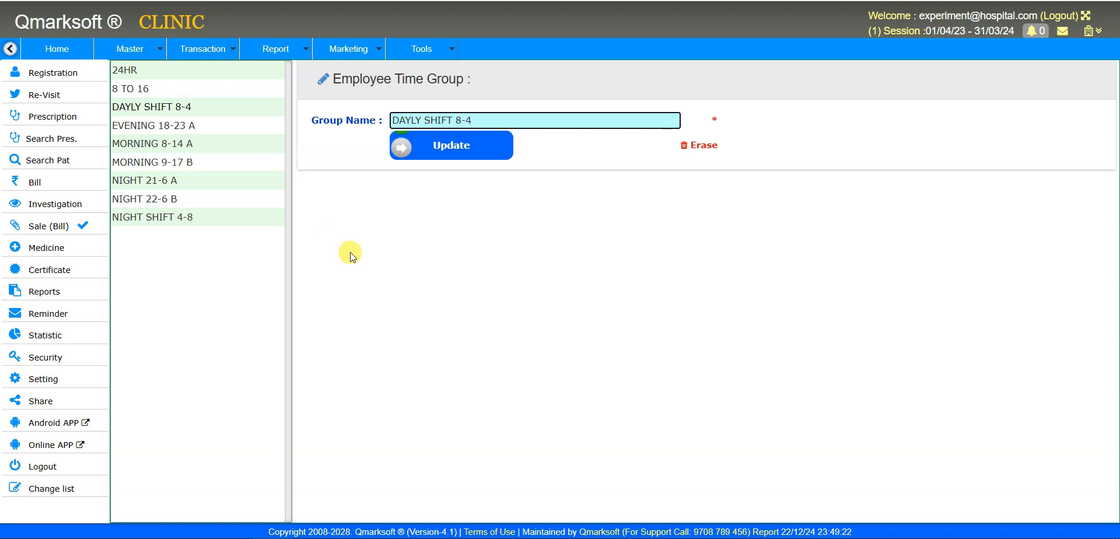
{"action": "left_click", "coordinate": [422, 215]}
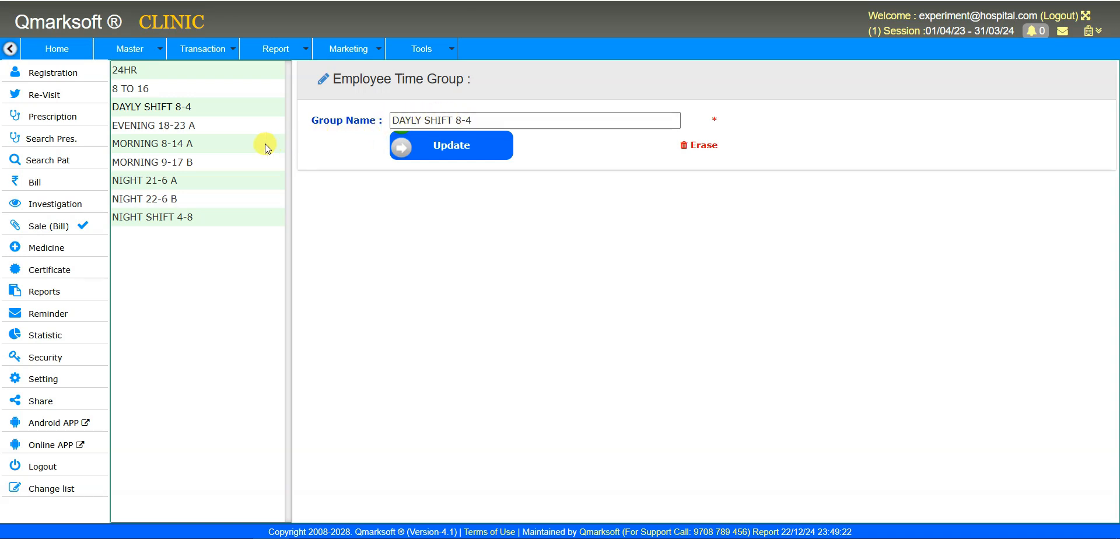
{"action": "left_click", "coordinate": [139, 145]}
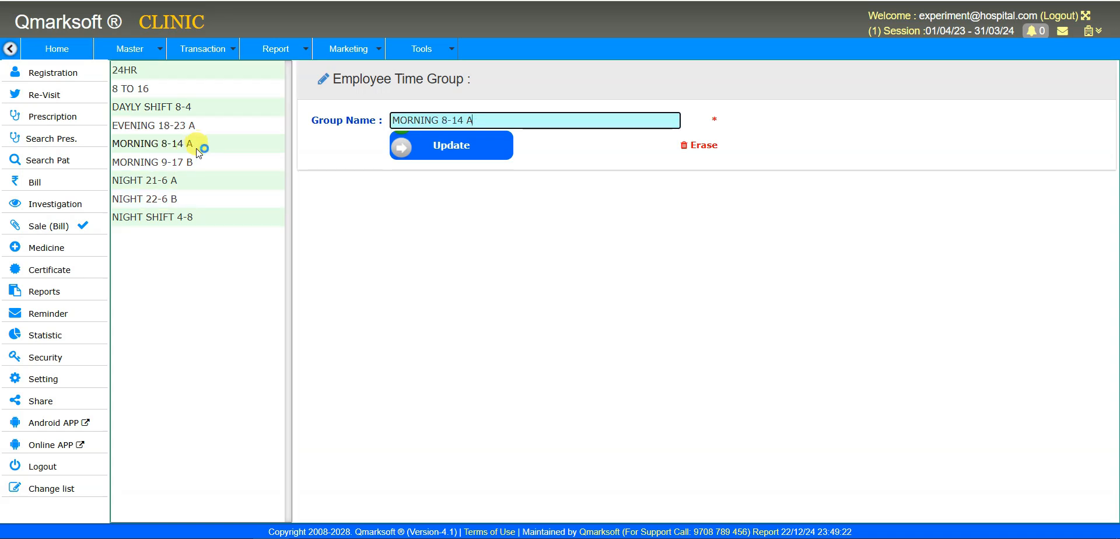
{"action": "left_click", "coordinate": [169, 184]}
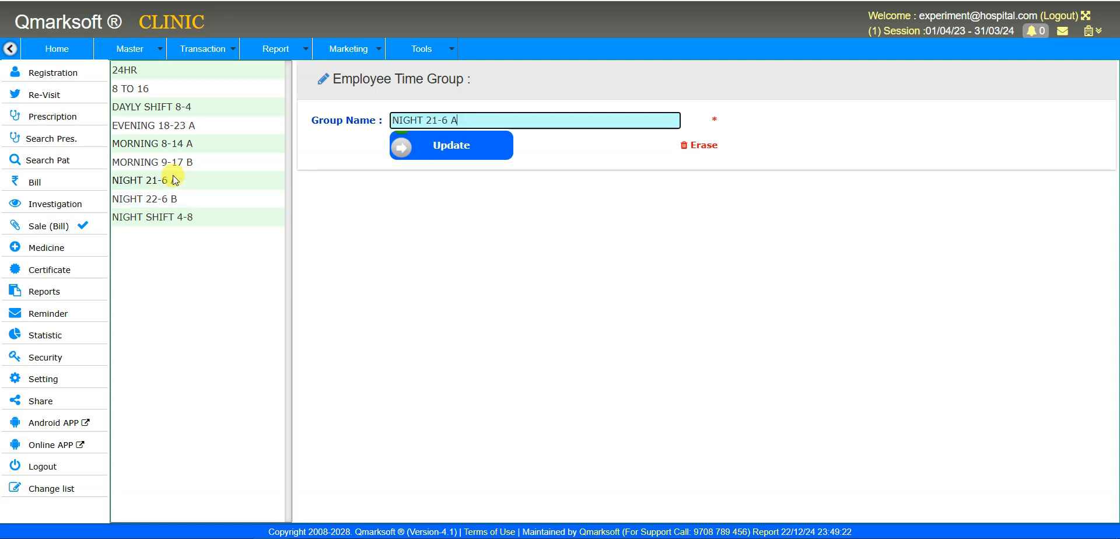
{"action": "left_click", "coordinate": [172, 219]}
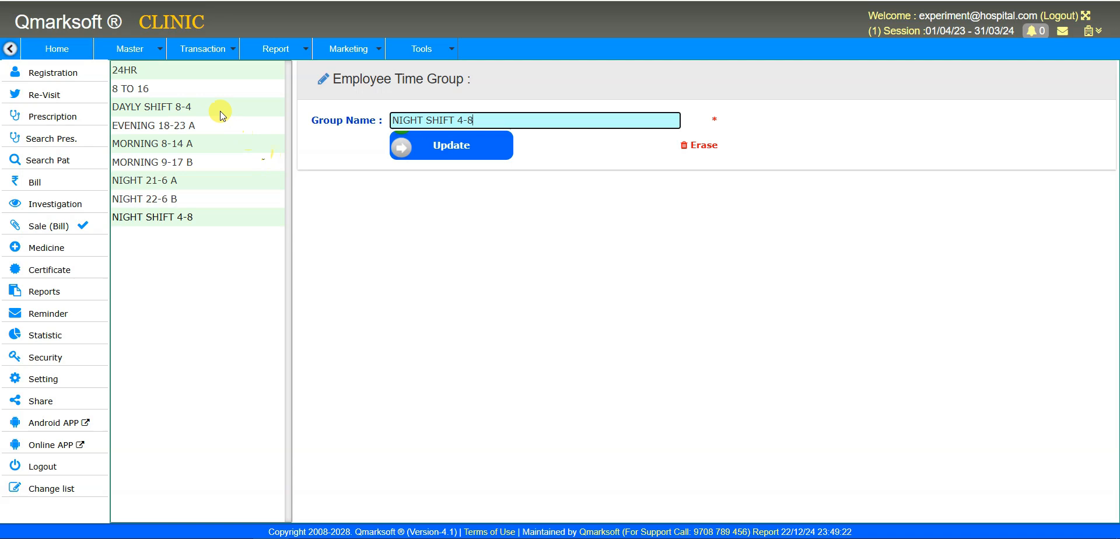
- Open Employee Att Time and load the MORNING 8-14 A shift effective 01/11/2024 08:00
{"action": "mouse_move", "coordinate": [144, 55]}
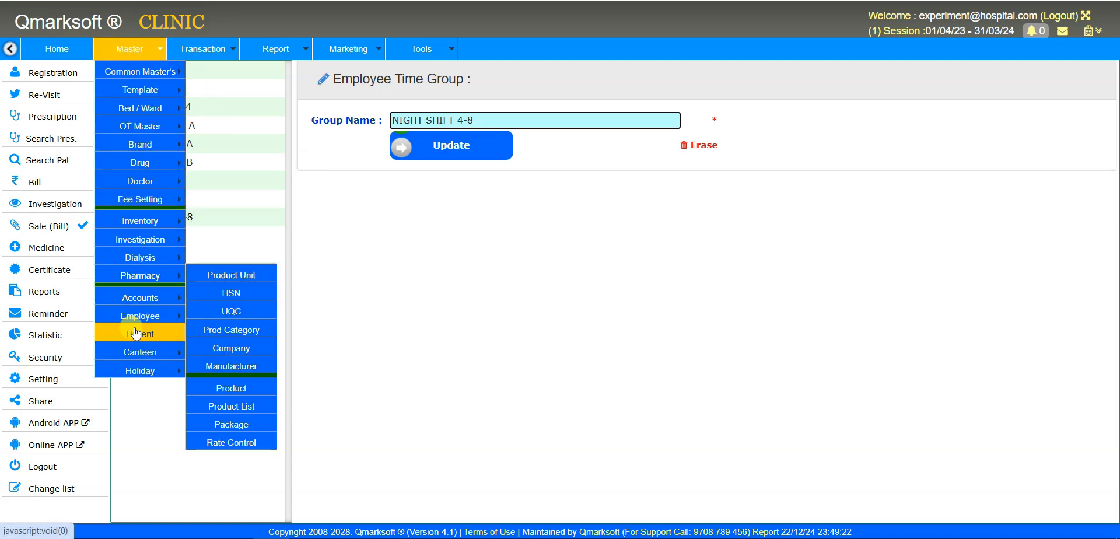
{"action": "mouse_move", "coordinate": [135, 333]}
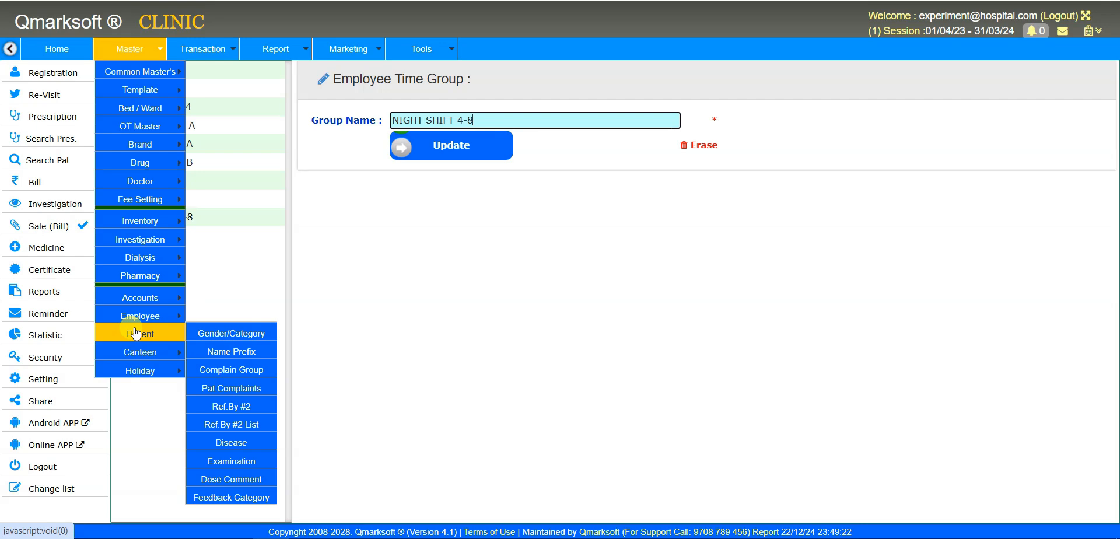
{"action": "mouse_move", "coordinate": [140, 315]}
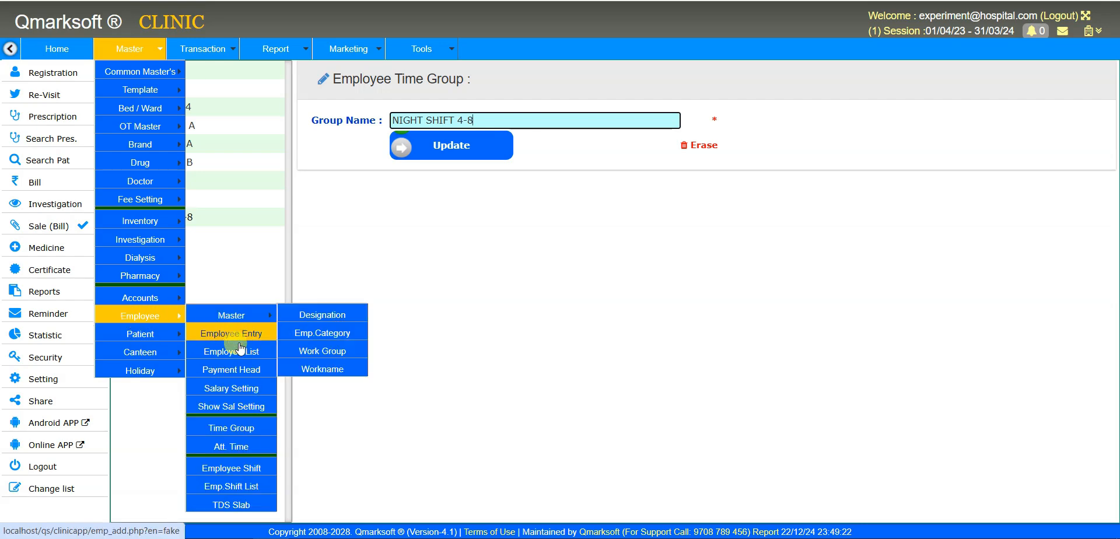
{"action": "left_click", "coordinate": [248, 447]}
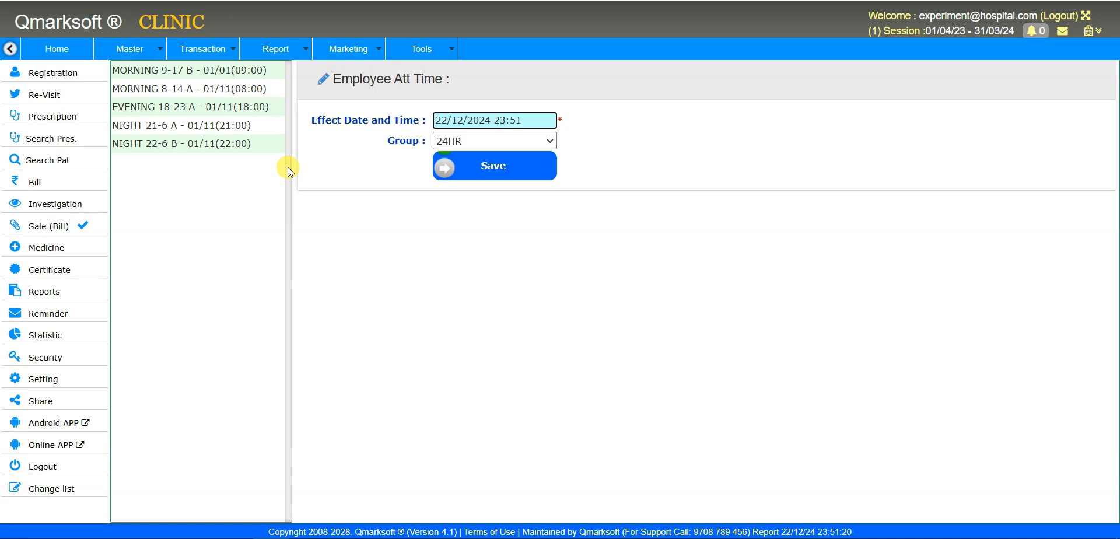
{"action": "left_click", "coordinate": [154, 91]}
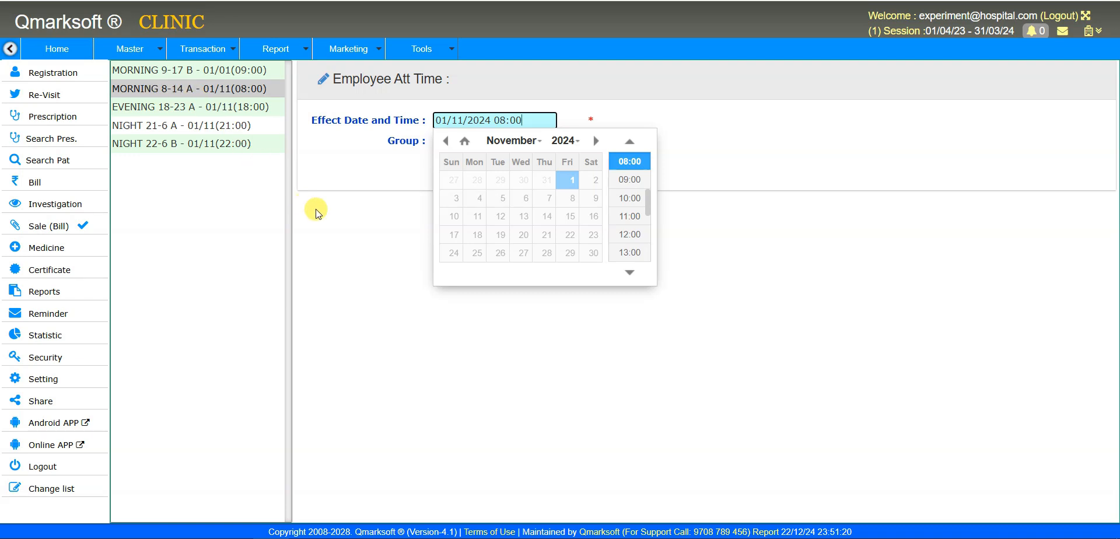
{"action": "left_click", "coordinate": [341, 222]}
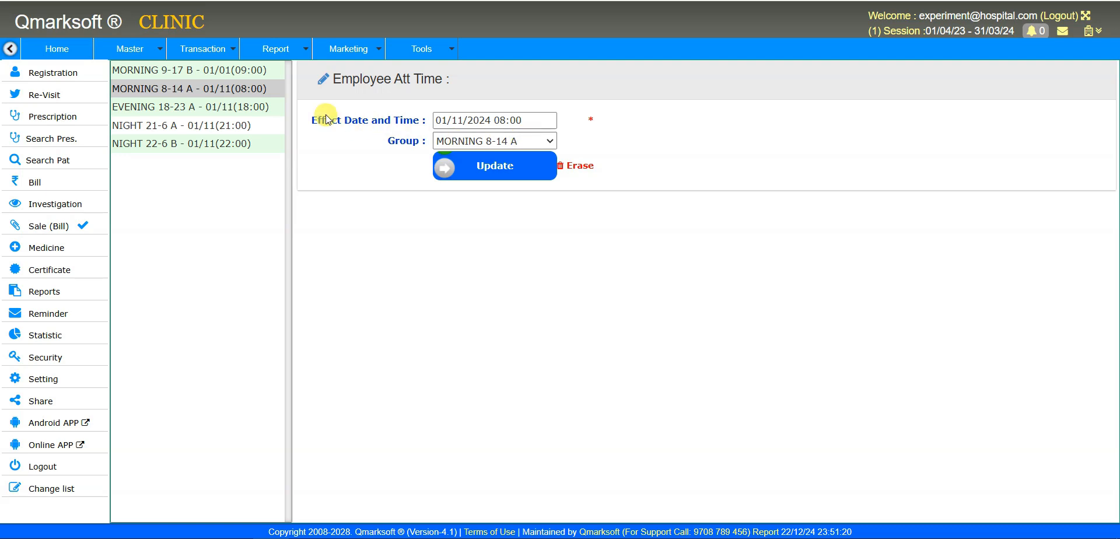
- Load the EVENING 18-23 A shift and inspect its 01/11/2024 18:00 effective date
{"action": "left_click", "coordinate": [168, 109]}
{"action": "left_click", "coordinate": [348, 222]}
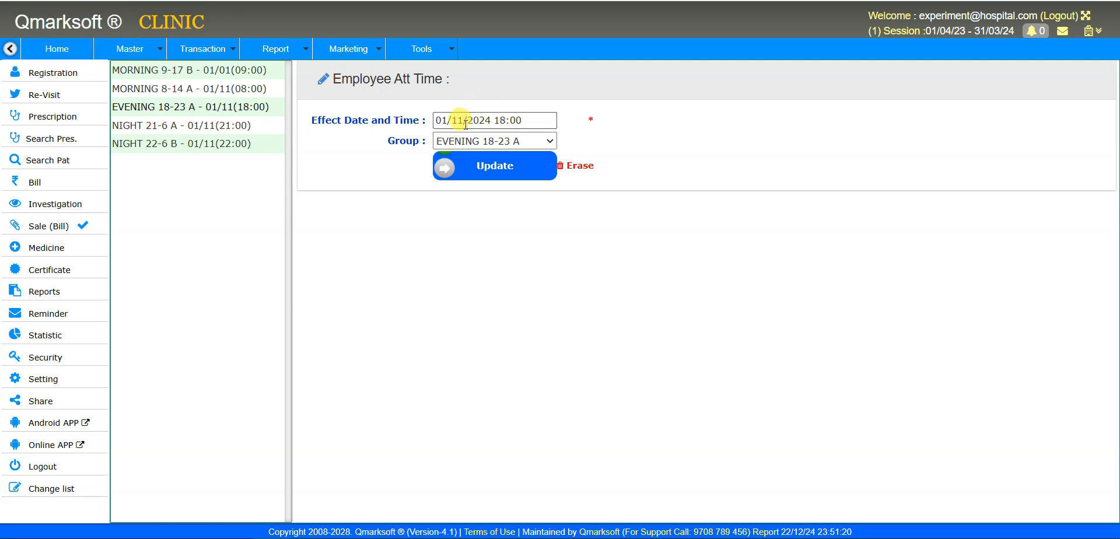
{"action": "left_click_drag", "start_coordinate": [453, 119], "coordinate": [494, 118]}
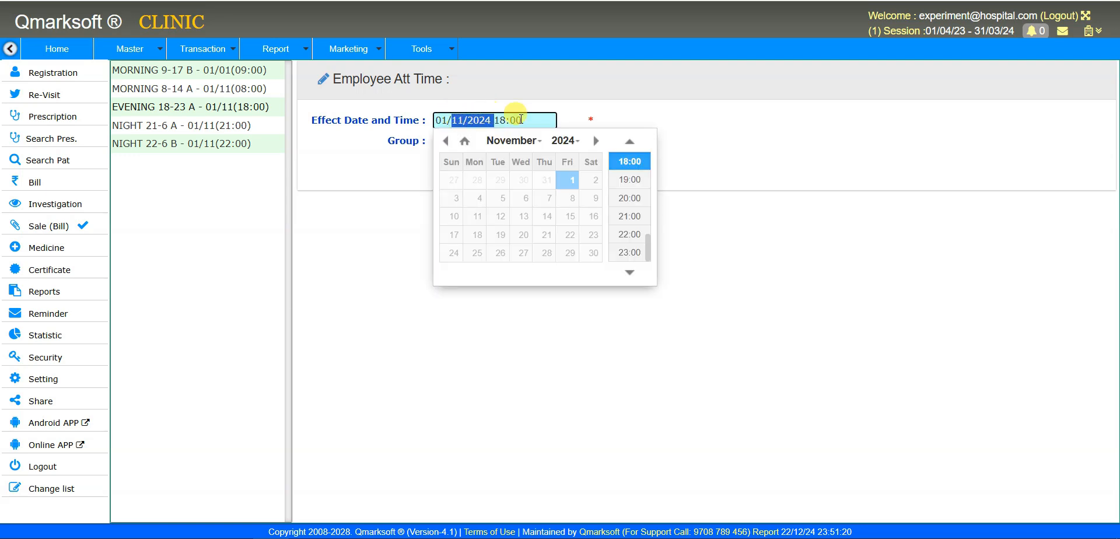
{"action": "left_click", "coordinate": [674, 114]}
{"action": "left_click_drag", "start_coordinate": [434, 119], "coordinate": [491, 120]}
{"action": "left_click", "coordinate": [365, 190]}
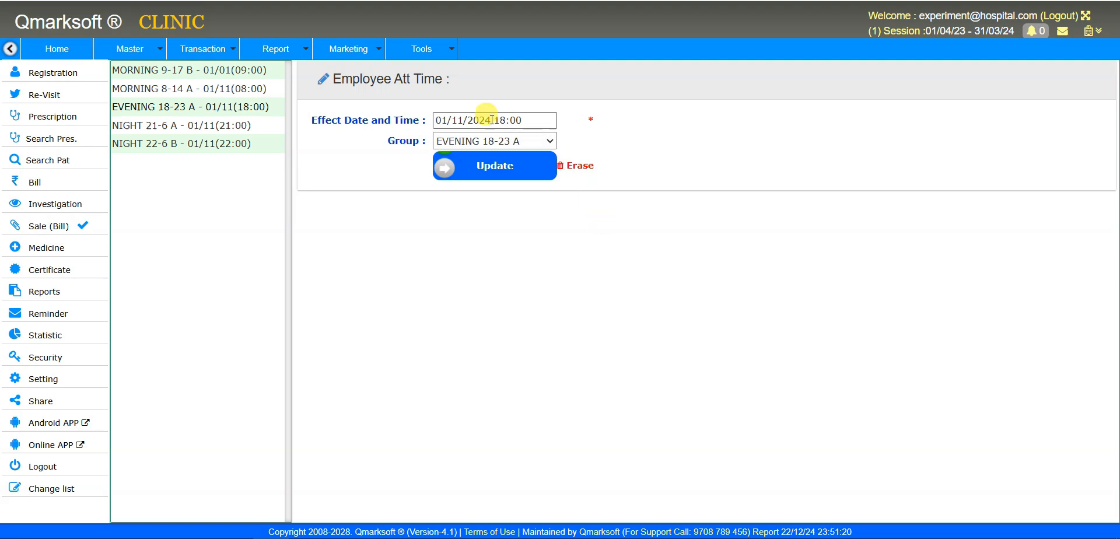
{"action": "left_click", "coordinate": [442, 117]}
{"action": "left_click", "coordinate": [415, 180]}
{"action": "left_click", "coordinate": [452, 119]}
{"action": "left_click", "coordinate": [388, 192]}
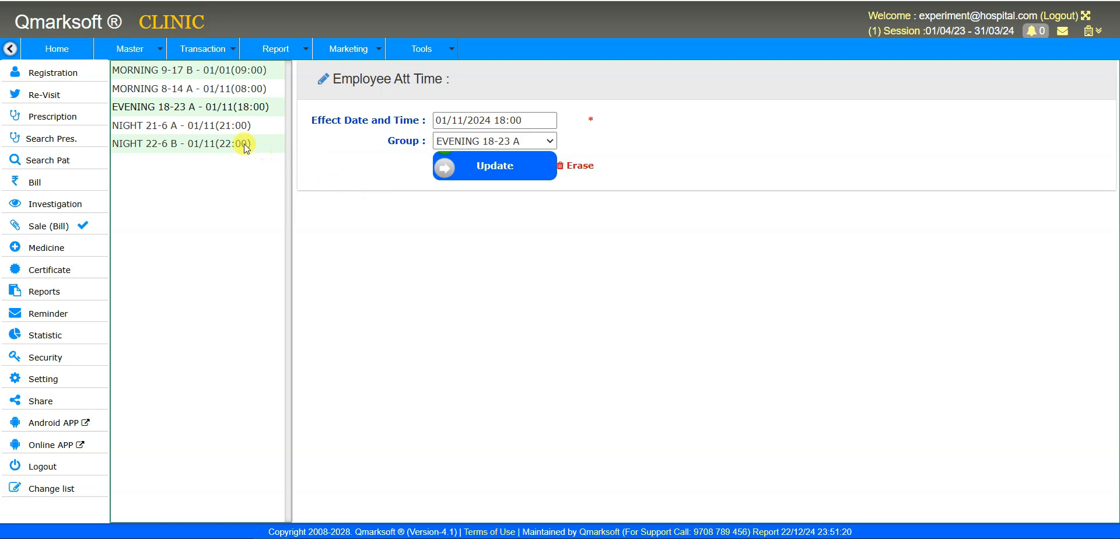
{"action": "left_click", "coordinate": [130, 49]}
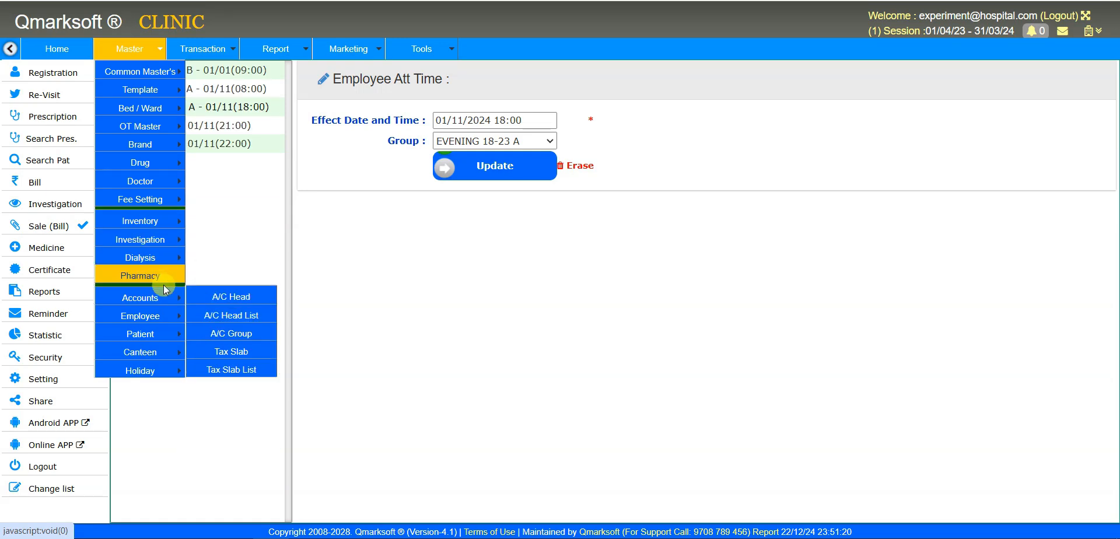
- Open Employee Shift Setting, choose an employee and set the effective date to 01/10/2024
{"action": "mouse_move", "coordinate": [164, 315]}
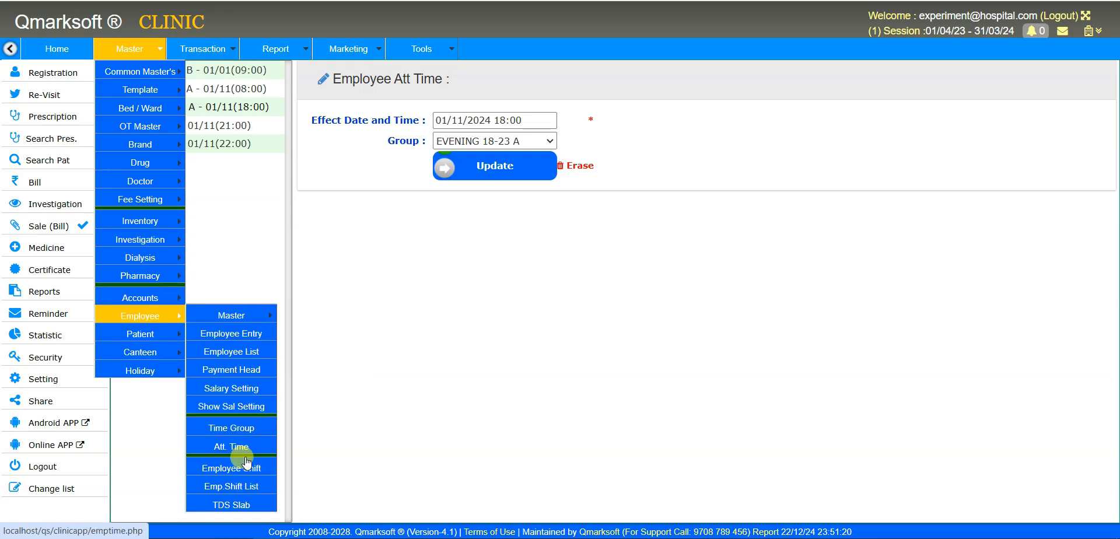
{"action": "left_click", "coordinate": [271, 471]}
{"action": "left_click", "coordinate": [344, 141]}
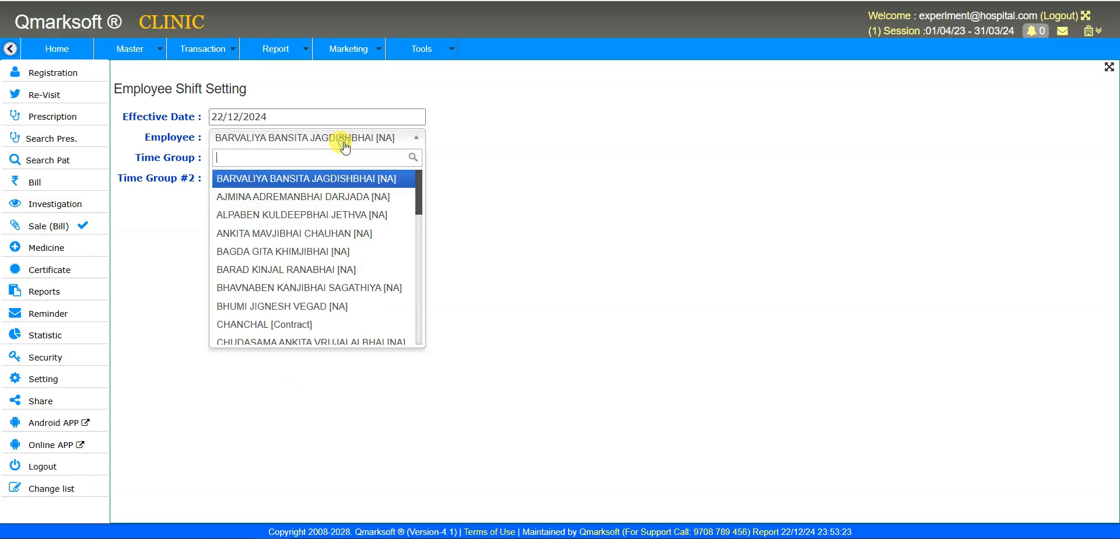
{"action": "left_click", "coordinate": [336, 196]}
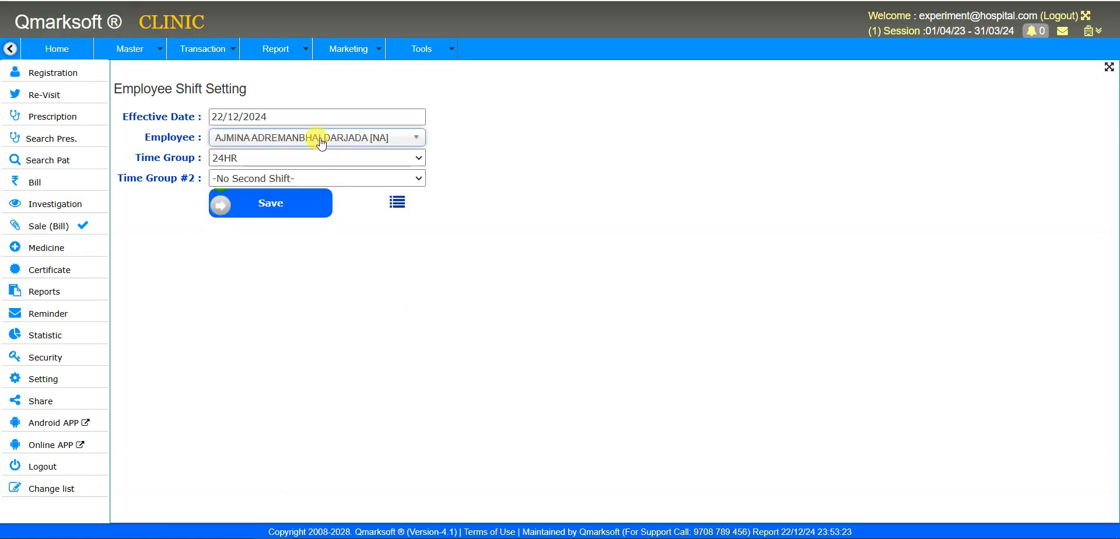
{"action": "left_click", "coordinate": [291, 116]}
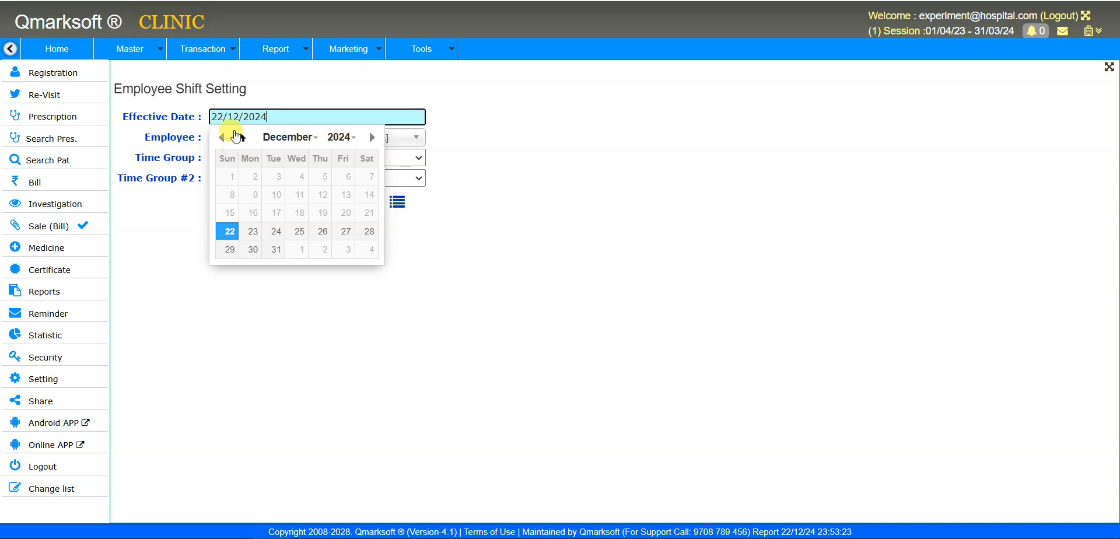
{"action": "left_click_drag", "start_coordinate": [222, 114], "coordinate": [153, 105]}
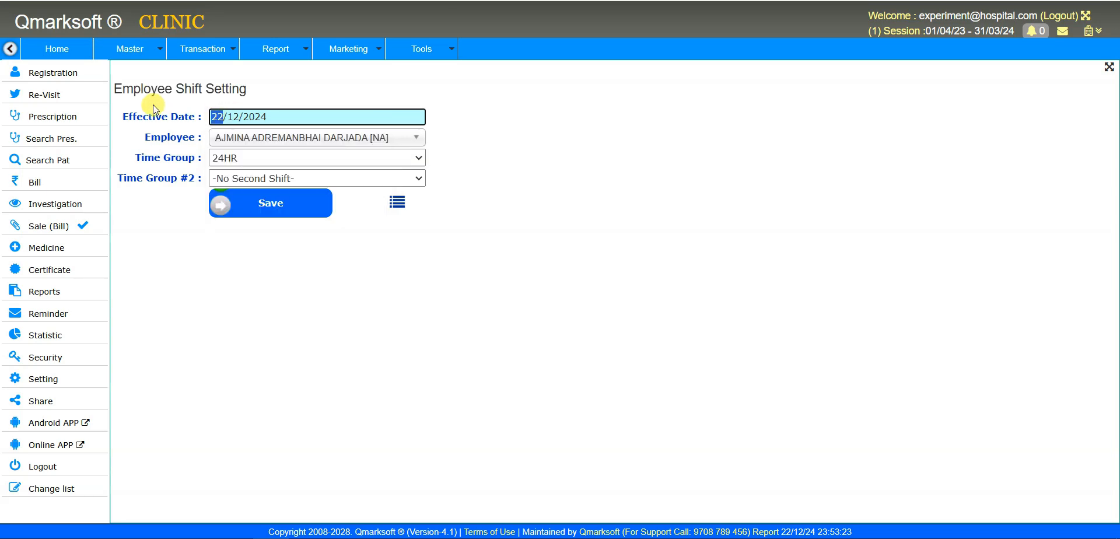
{"action": "type", "text": "0110"}
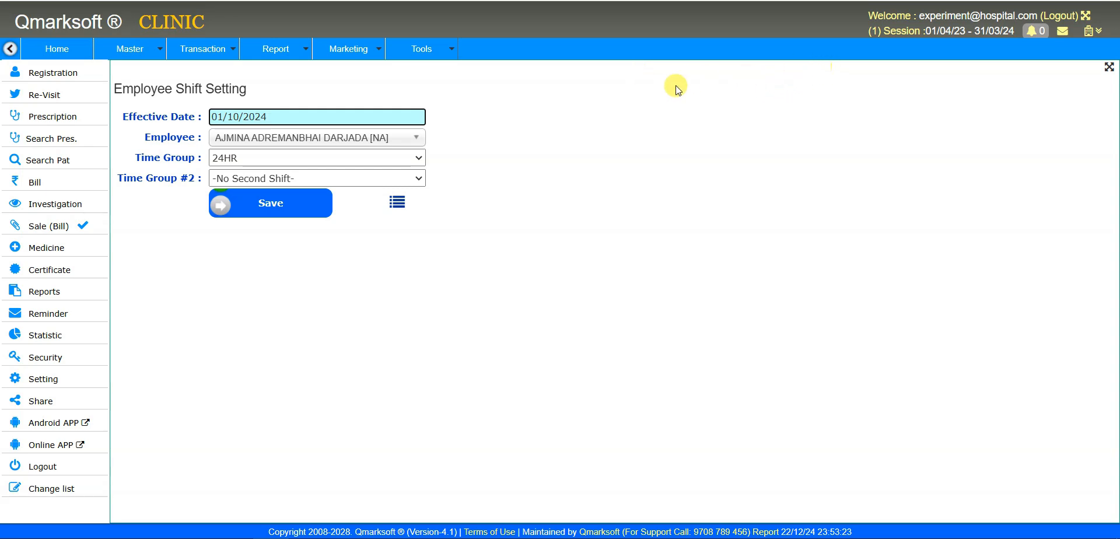
{"action": "left_click", "coordinate": [379, 134]}
{"action": "left_click", "coordinate": [337, 214]}
- Set Time Group to DAYLY SHIFT 8-4 with no second shift, then list the saved shift records
{"action": "left_click", "coordinate": [276, 158]}
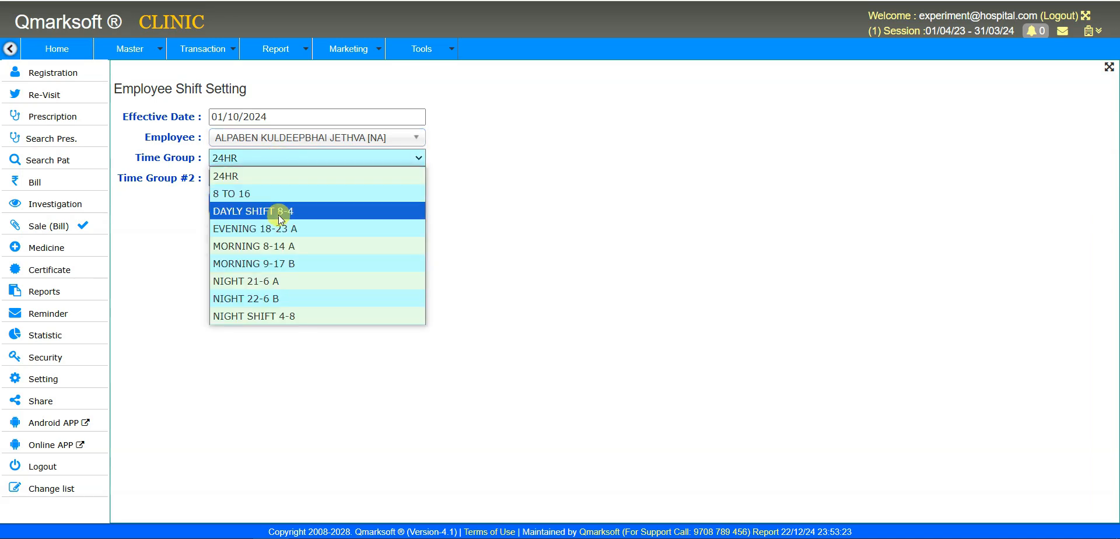
{"action": "left_click", "coordinate": [278, 214]}
{"action": "left_click", "coordinate": [285, 179]}
{"action": "left_click", "coordinate": [279, 303]}
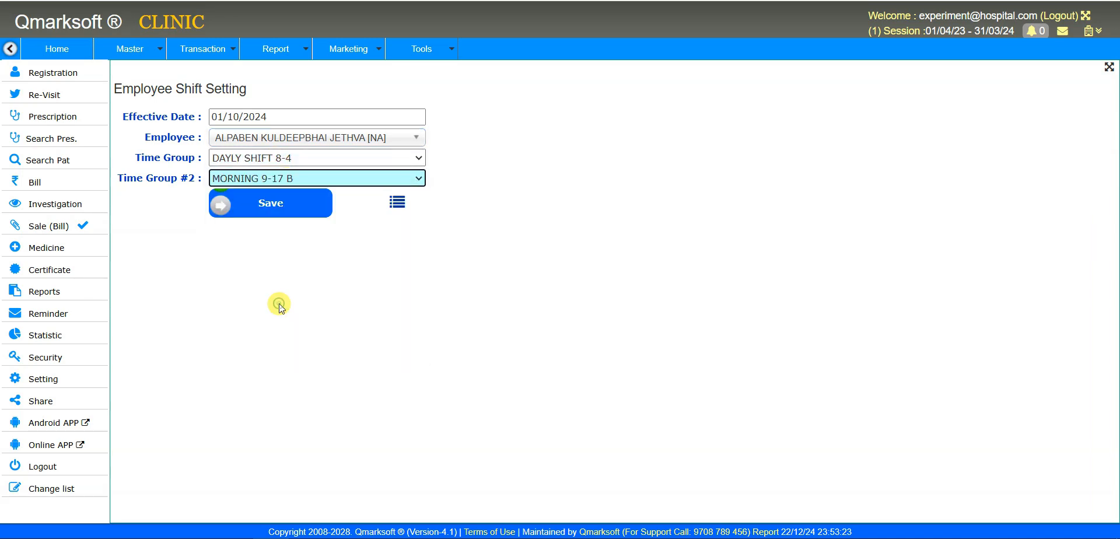
{"action": "left_click", "coordinate": [291, 179]}
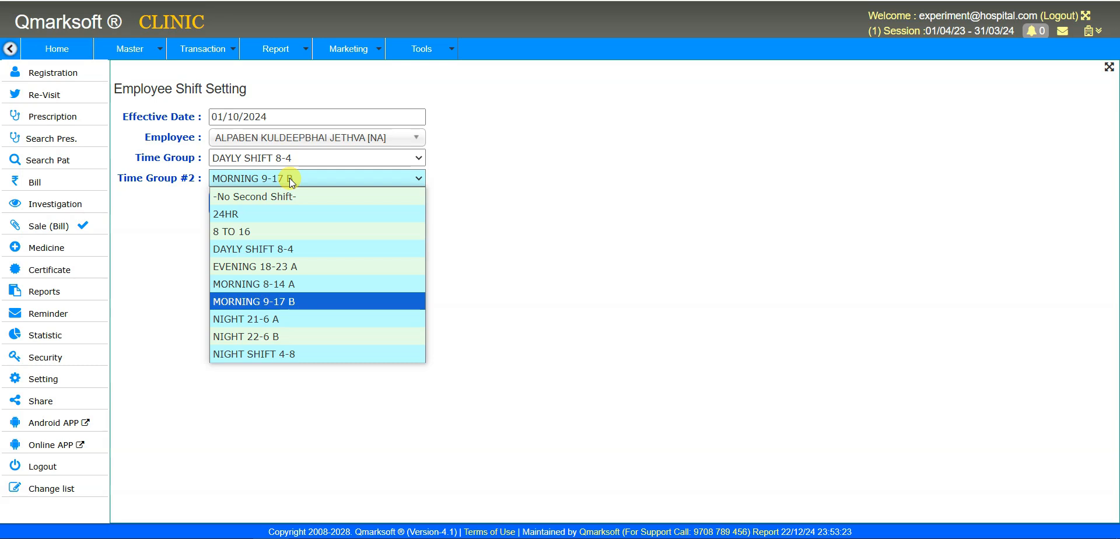
{"action": "left_click", "coordinate": [289, 318]}
{"action": "left_click", "coordinate": [323, 300]}
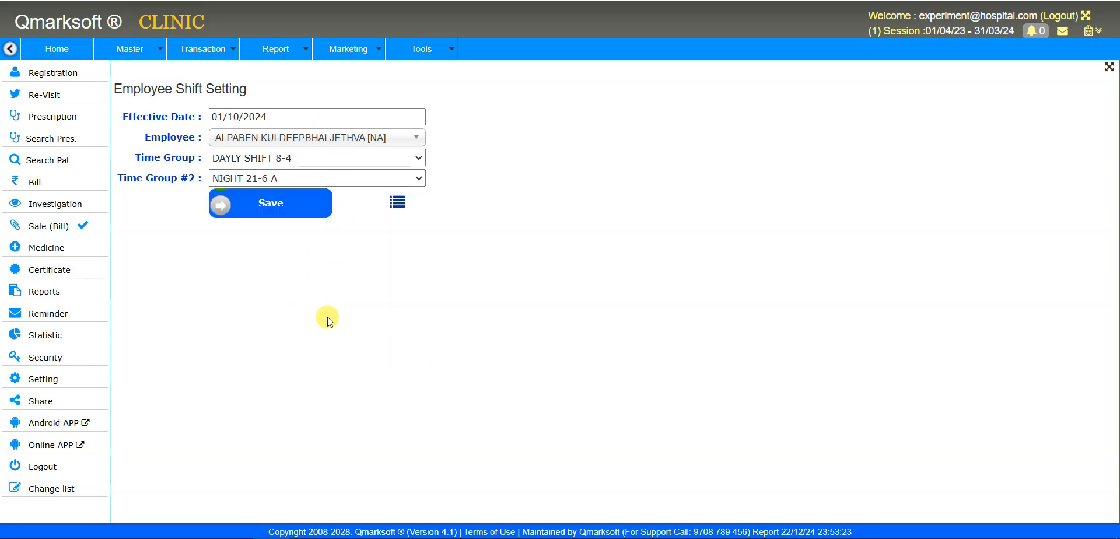
{"action": "left_click", "coordinate": [348, 183]}
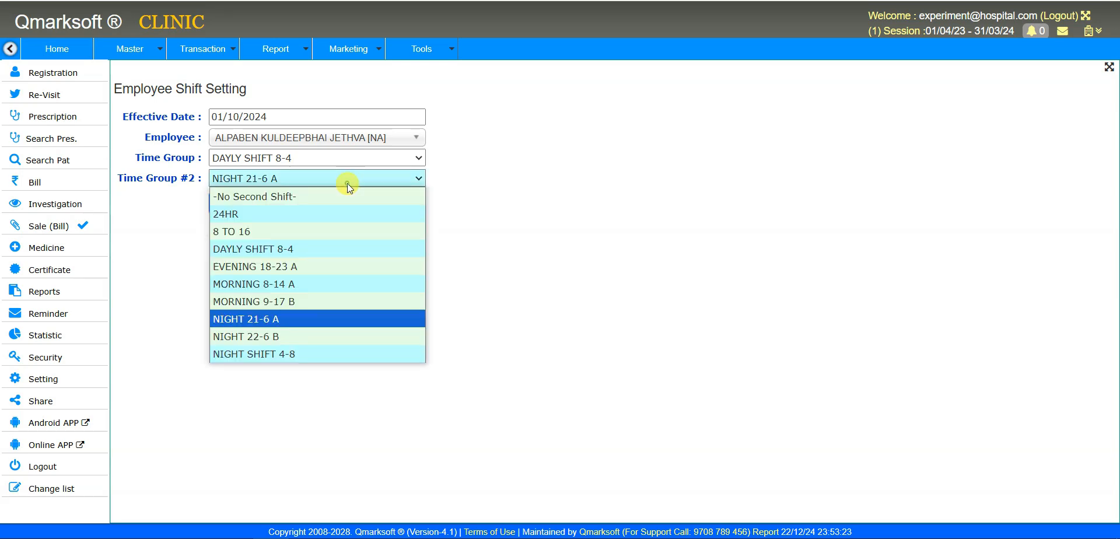
{"action": "left_click", "coordinate": [325, 204]}
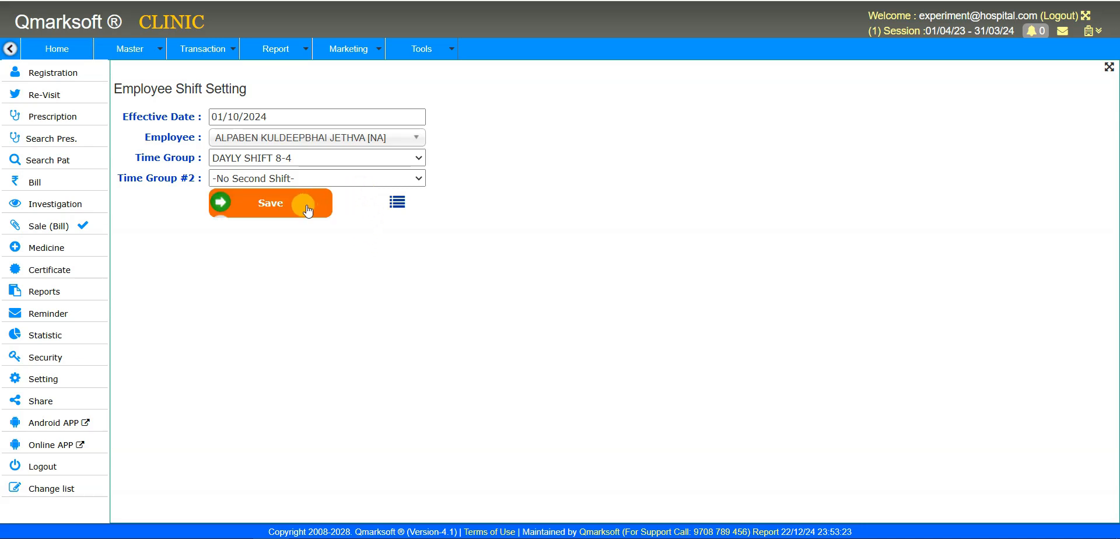
{"action": "left_click", "coordinate": [395, 203]}
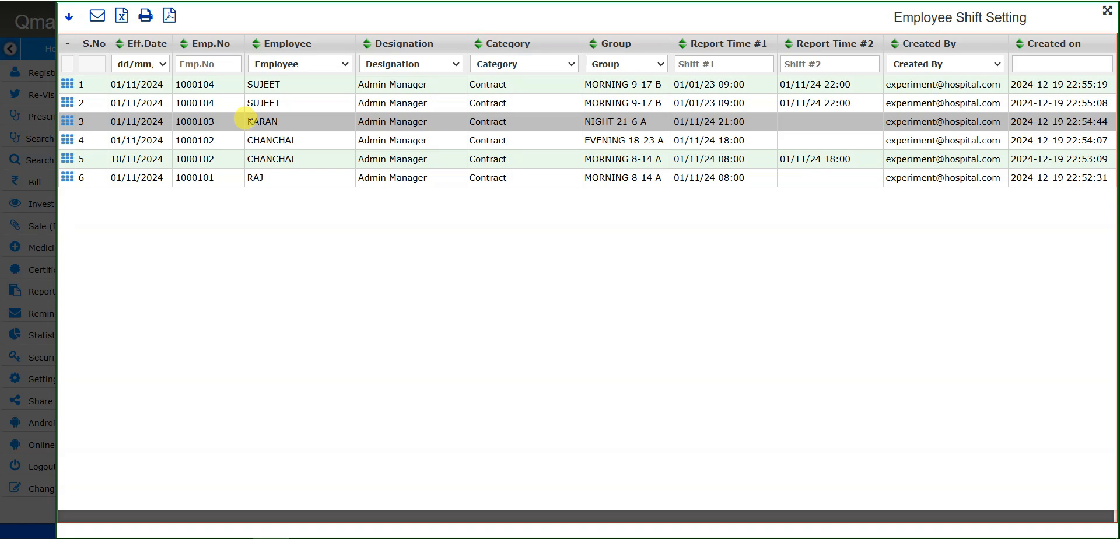
- Browse the first, third and last shift records, then close the records list
{"action": "left_click", "coordinate": [708, 91]}
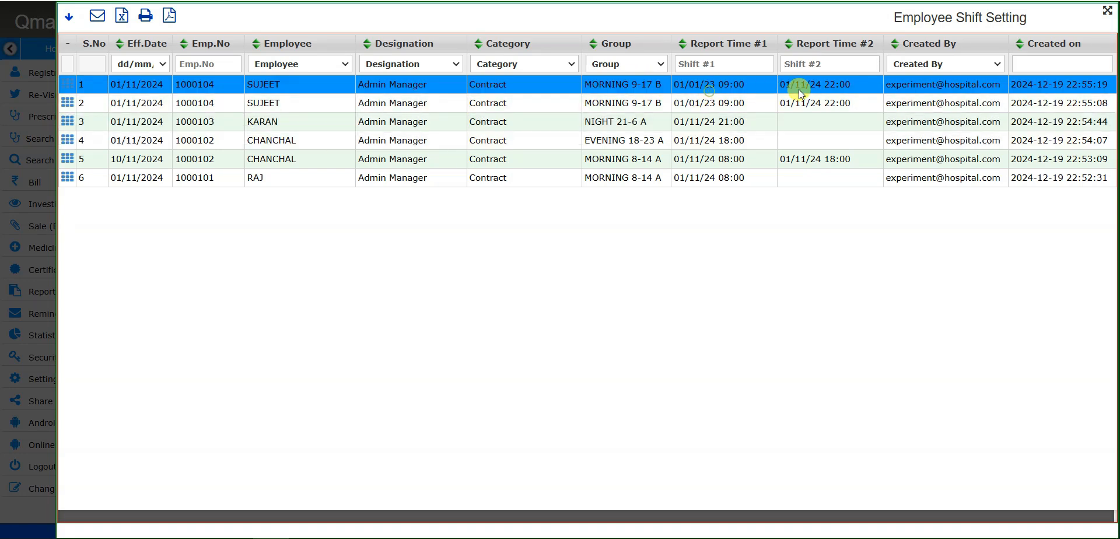
{"action": "left_click", "coordinate": [726, 122]}
{"action": "left_click", "coordinate": [733, 175]}
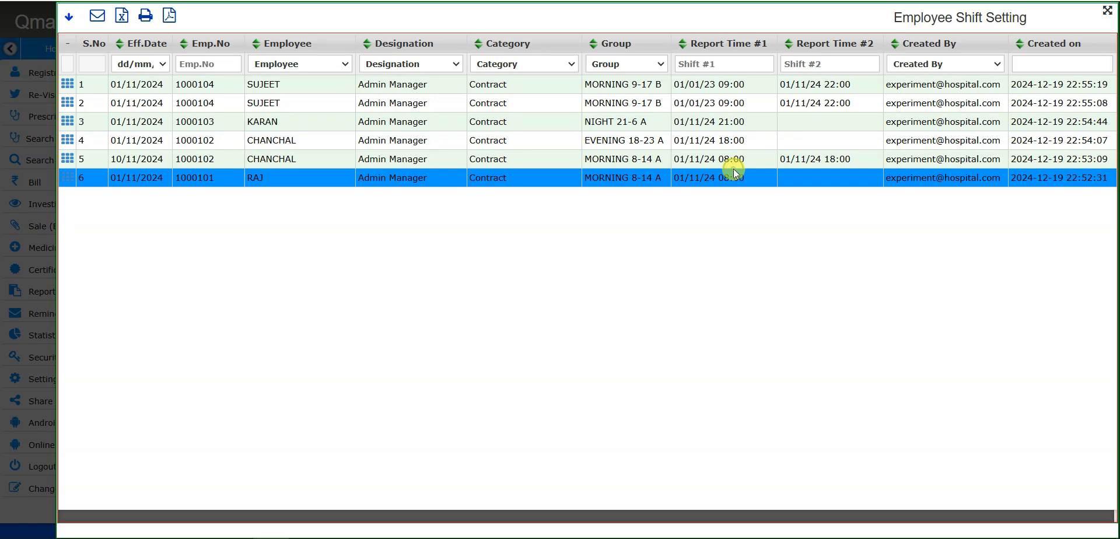
{"action": "key", "text": "Escape"}
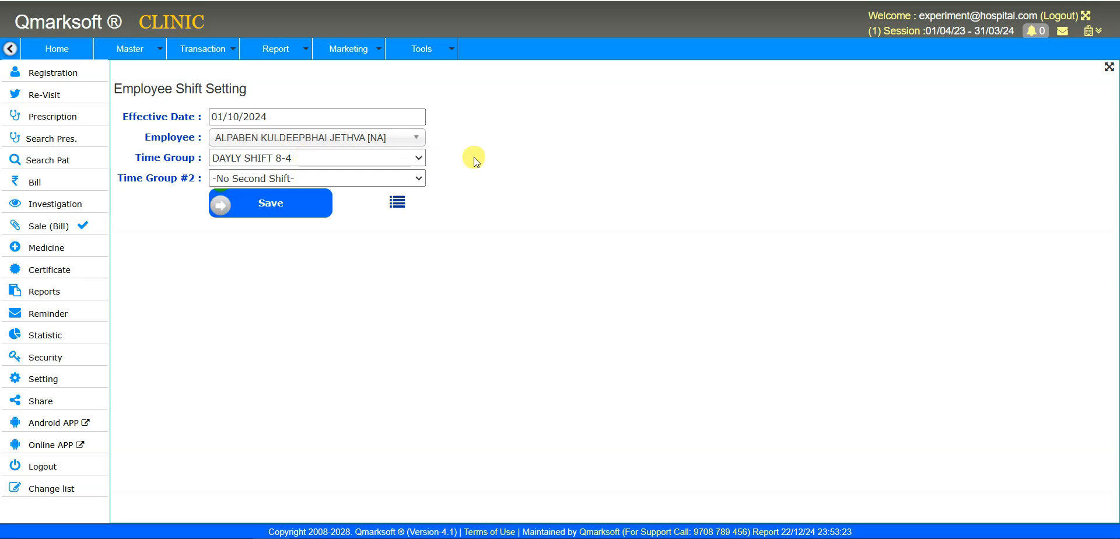
{"action": "left_click", "coordinate": [359, 159]}
{"action": "left_click", "coordinate": [360, 158]}
{"action": "left_click", "coordinate": [147, 59]}
- Open the monthly Attendance page and select the first employee's present, leave and extra-hours values
{"action": "mouse_move", "coordinate": [152, 300]}
{"action": "left_click", "coordinate": [230, 57]}
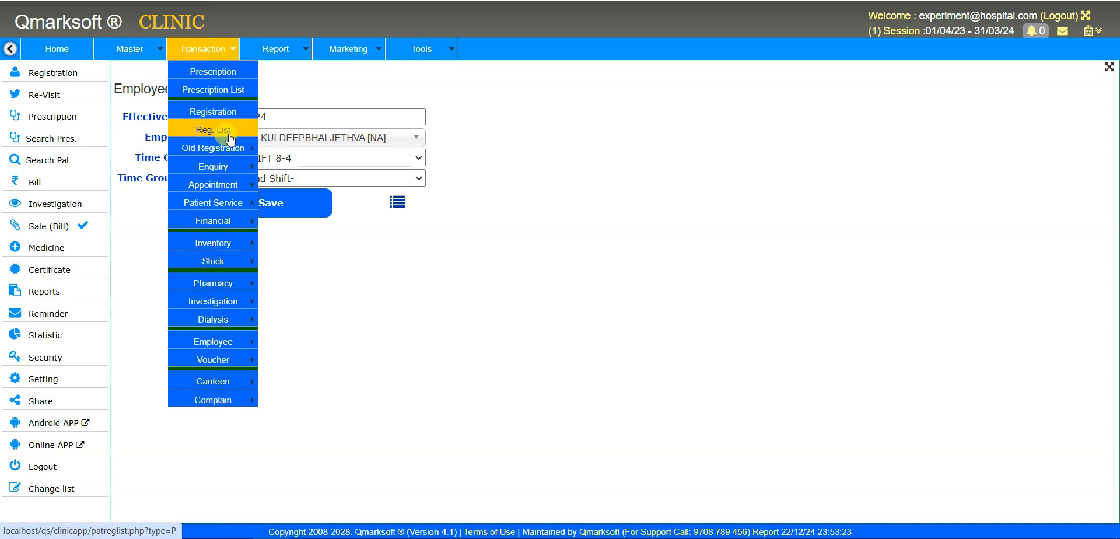
{"action": "mouse_move", "coordinate": [233, 347]}
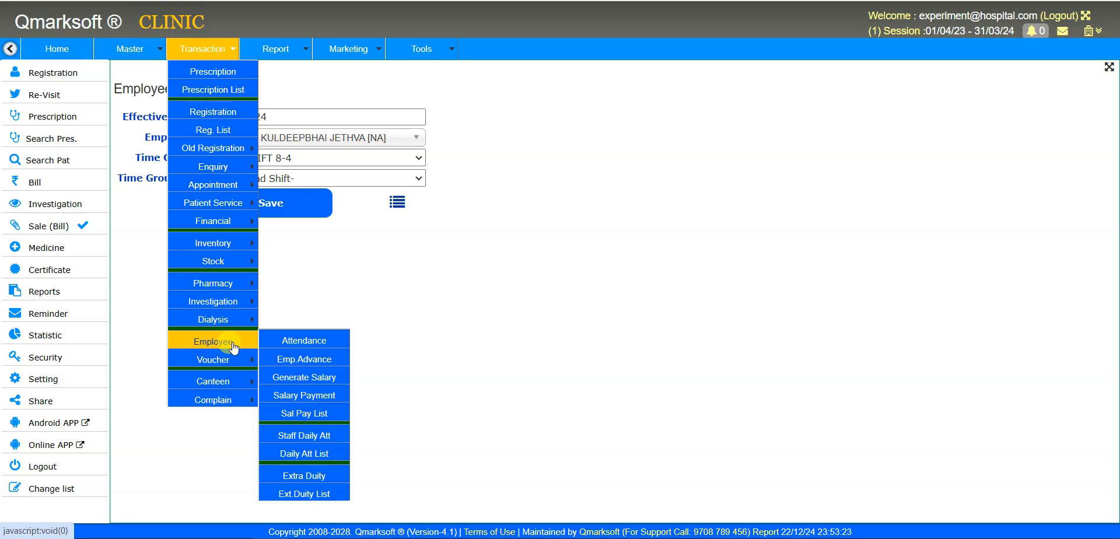
{"action": "left_click", "coordinate": [297, 340]}
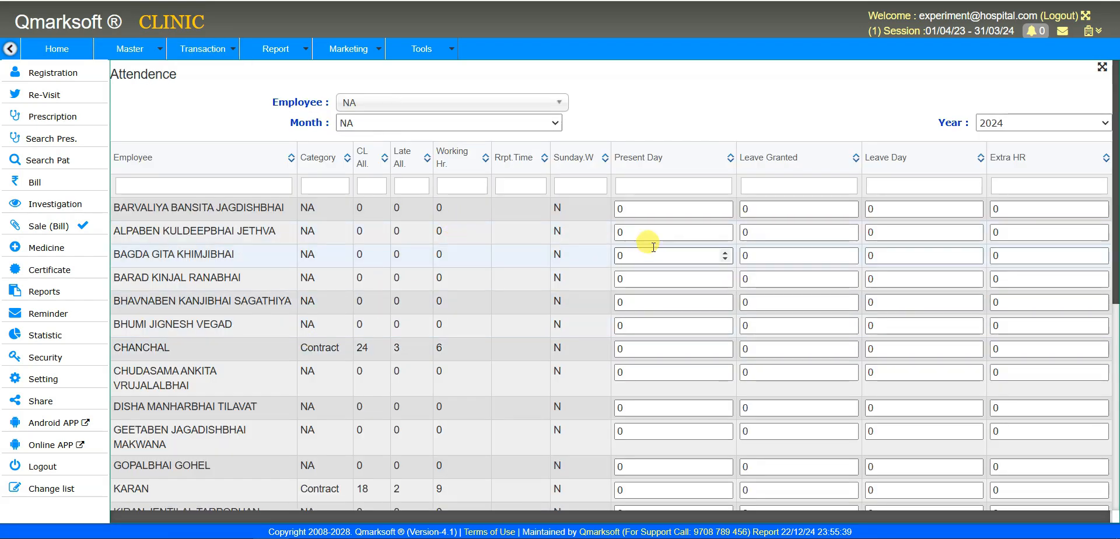
{"action": "left_click", "coordinate": [678, 206]}
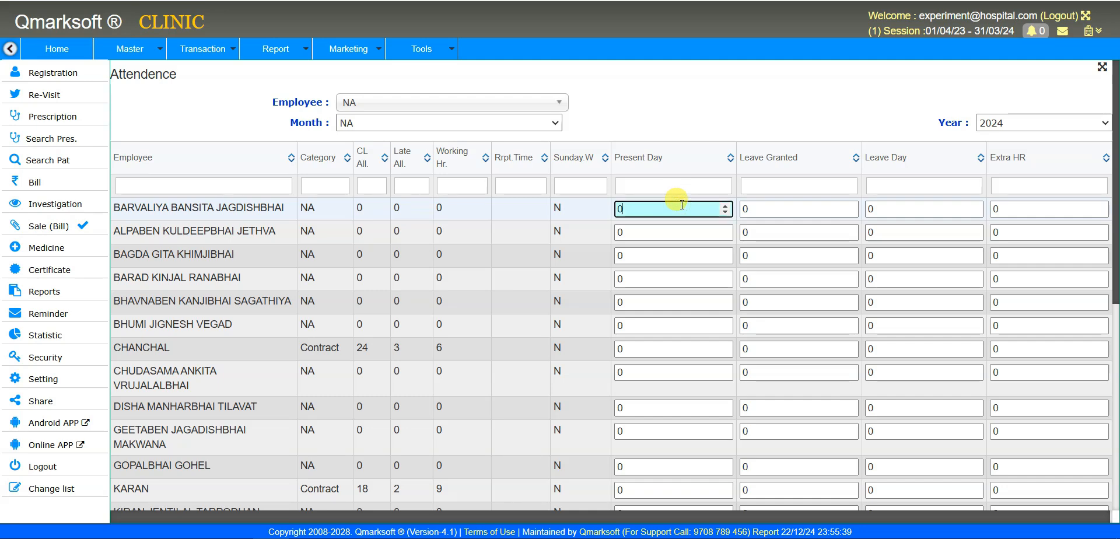
{"action": "left_click", "coordinate": [767, 211]}
{"action": "left_click_drag", "start_coordinate": [766, 211], "coordinate": [742, 214]}
{"action": "left_click", "coordinate": [897, 210]}
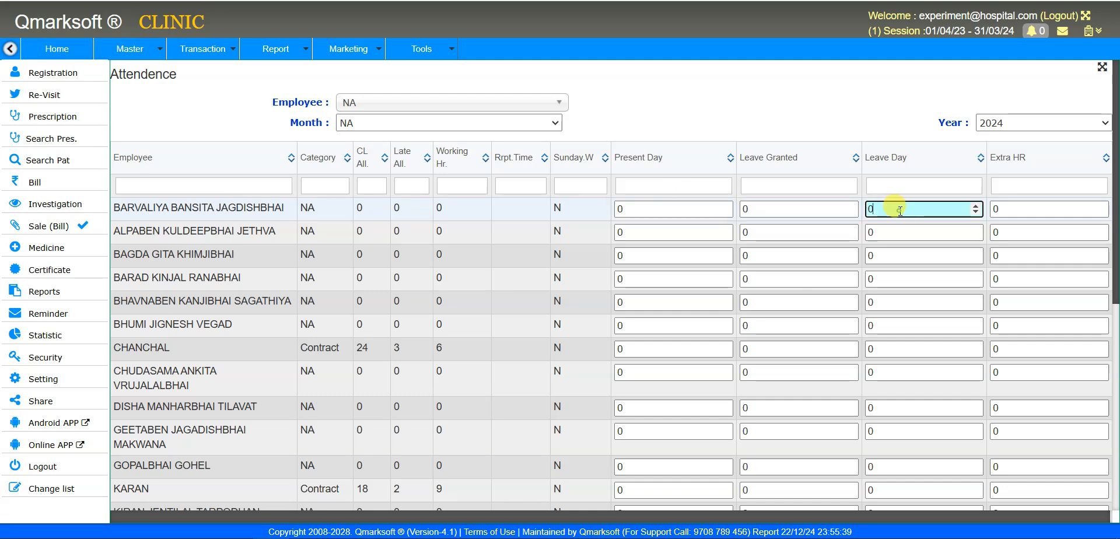
{"action": "left_click_drag", "start_coordinate": [901, 210], "coordinate": [868, 208]}
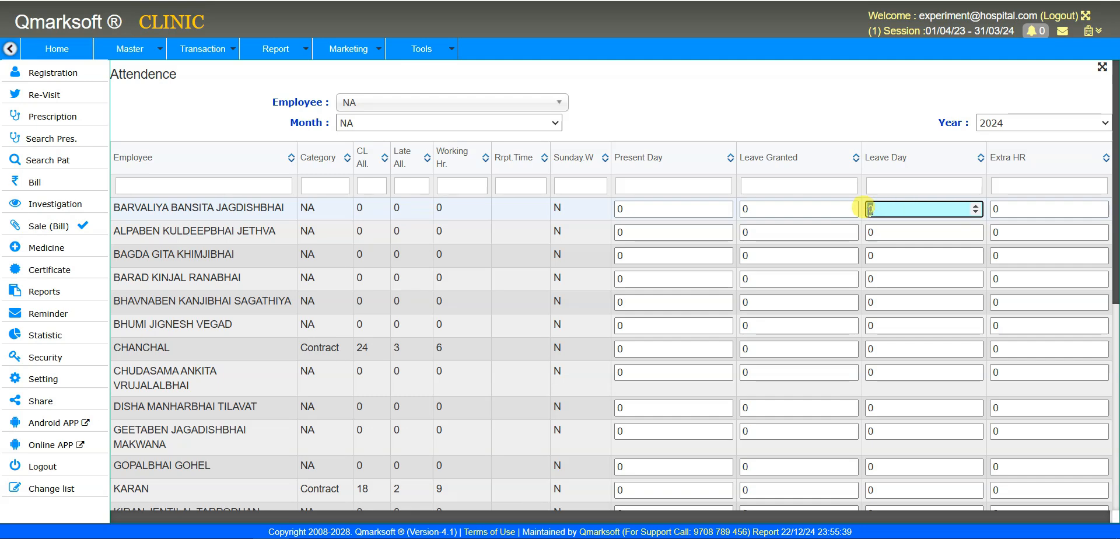
{"action": "left_click", "coordinate": [999, 209]}
{"action": "left_click_drag", "start_coordinate": [998, 209], "coordinate": [986, 212]}
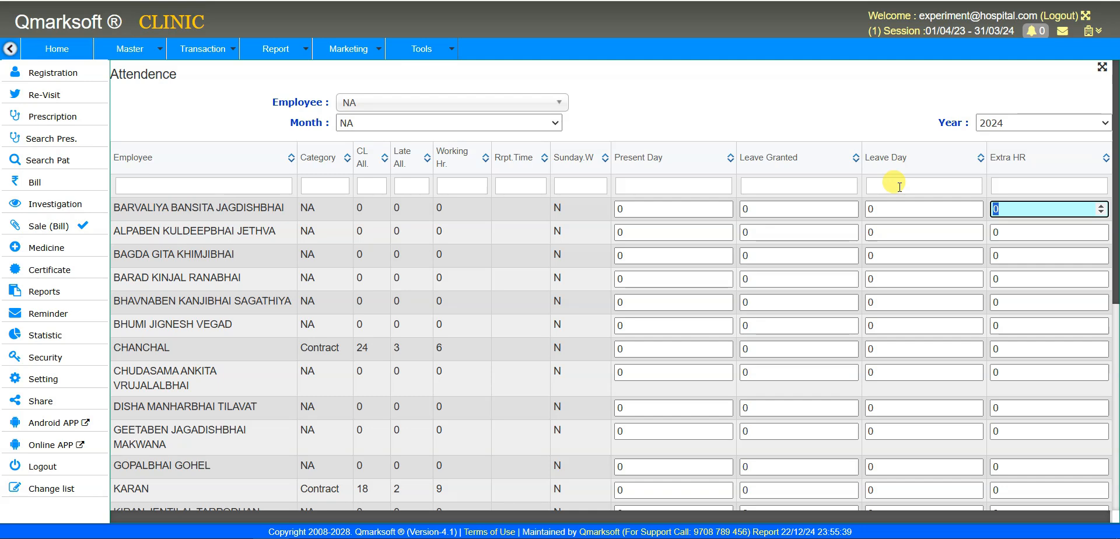
- Enter 25 present days, 2 leave granted and 5 leave days for the first employee
{"action": "left_click", "coordinate": [662, 208]}
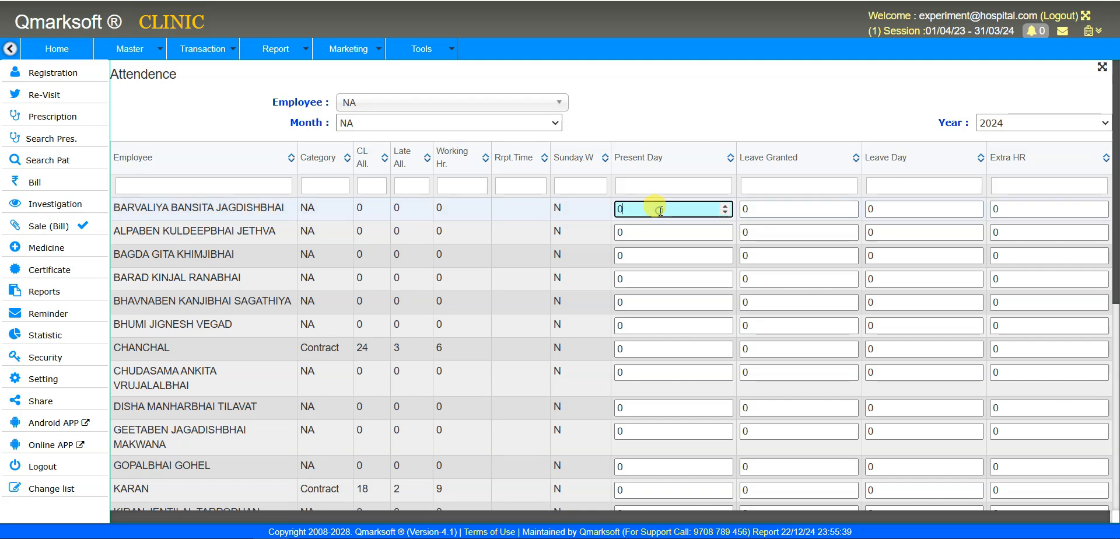
{"action": "type", "text": "25"}
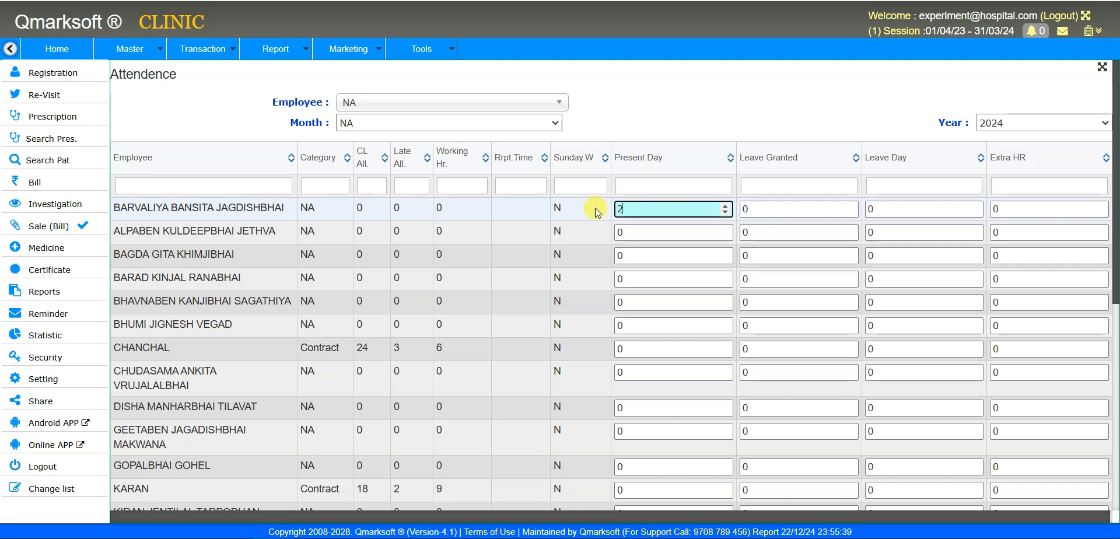
{"action": "left_click", "coordinate": [748, 210]}
{"action": "type", "text": "2"}
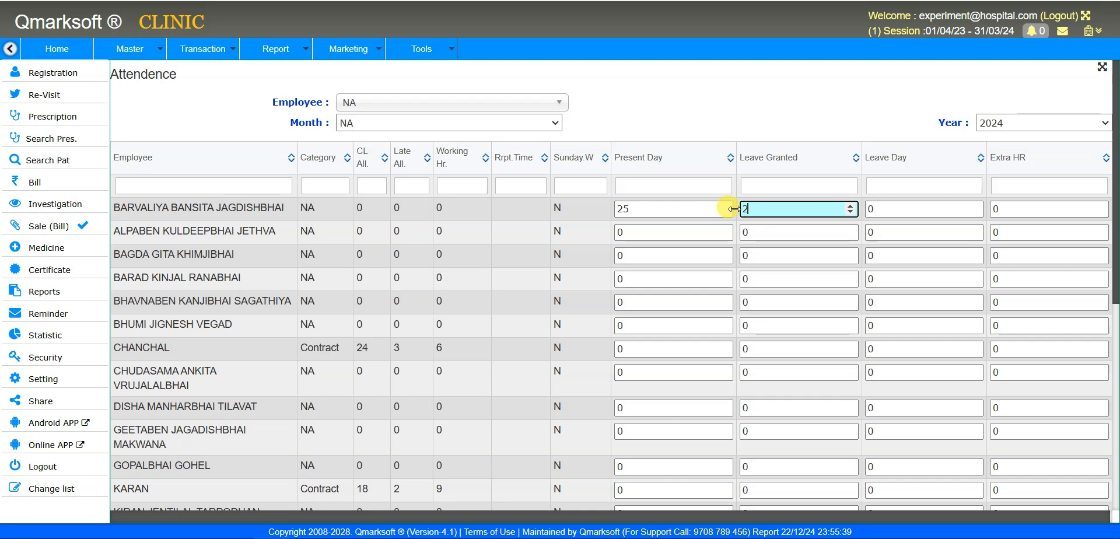
{"action": "left_click", "coordinate": [898, 211]}
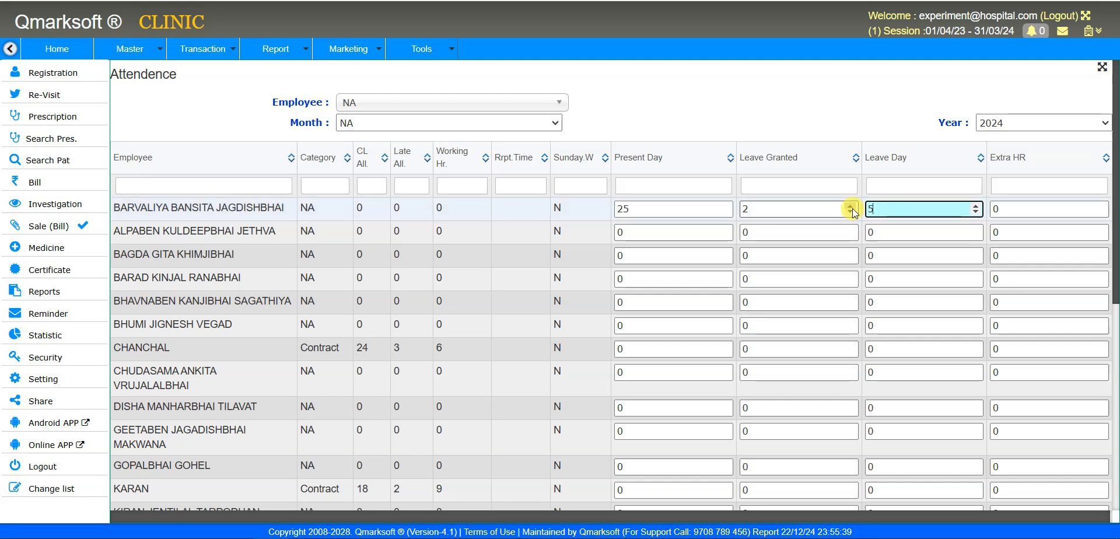
{"action": "type", "text": "5"}
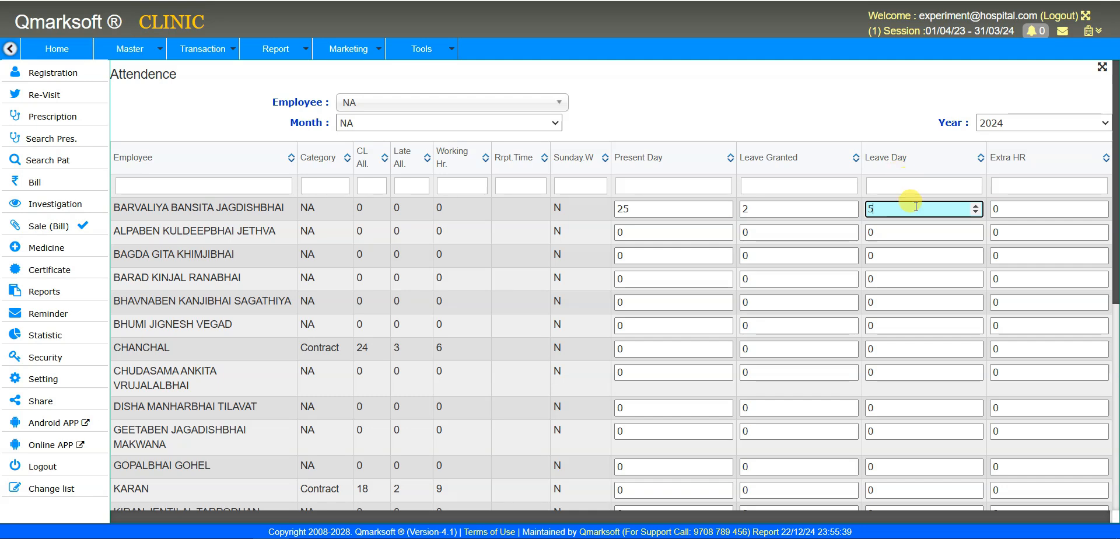
{"action": "left_click", "coordinate": [643, 210]}
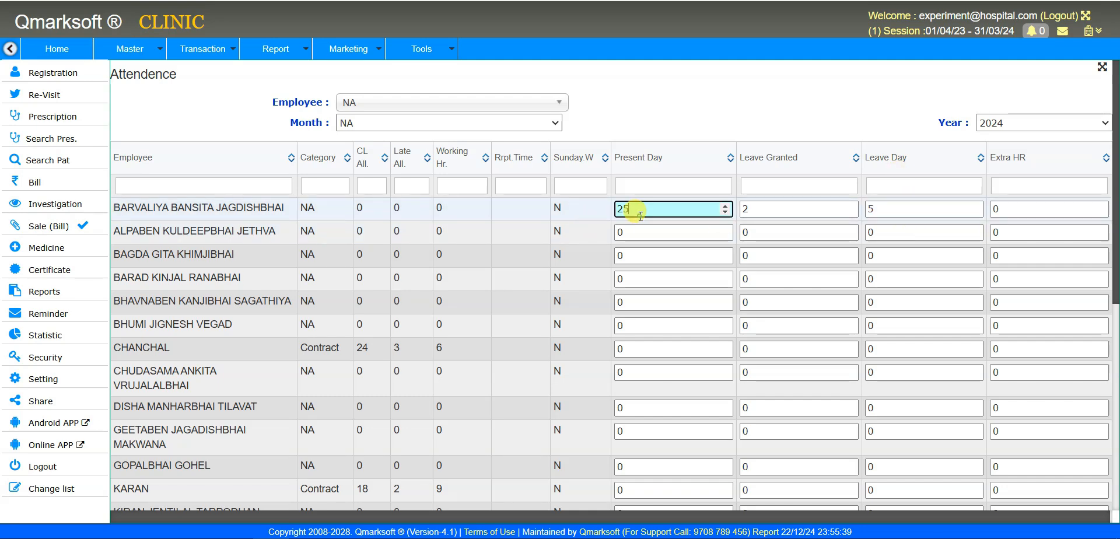
{"action": "left_click", "coordinate": [917, 209]}
{"action": "left_click", "coordinate": [801, 208]}
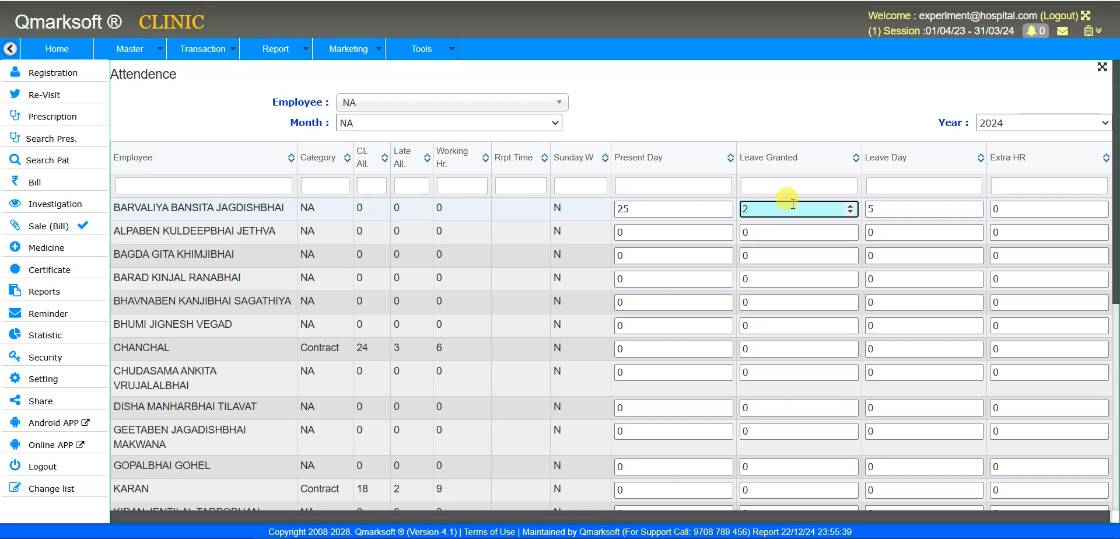
{"action": "scroll", "coordinate": [850, 416], "scroll_direction": "down", "scroll_amount": 7}
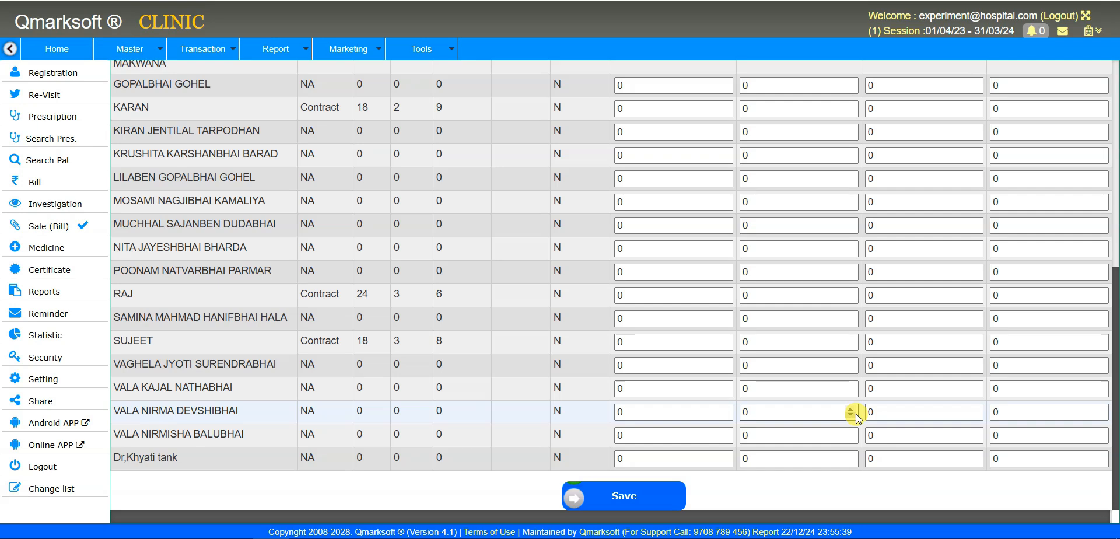
{"action": "scroll", "coordinate": [855, 414], "scroll_direction": "up", "scroll_amount": 7}
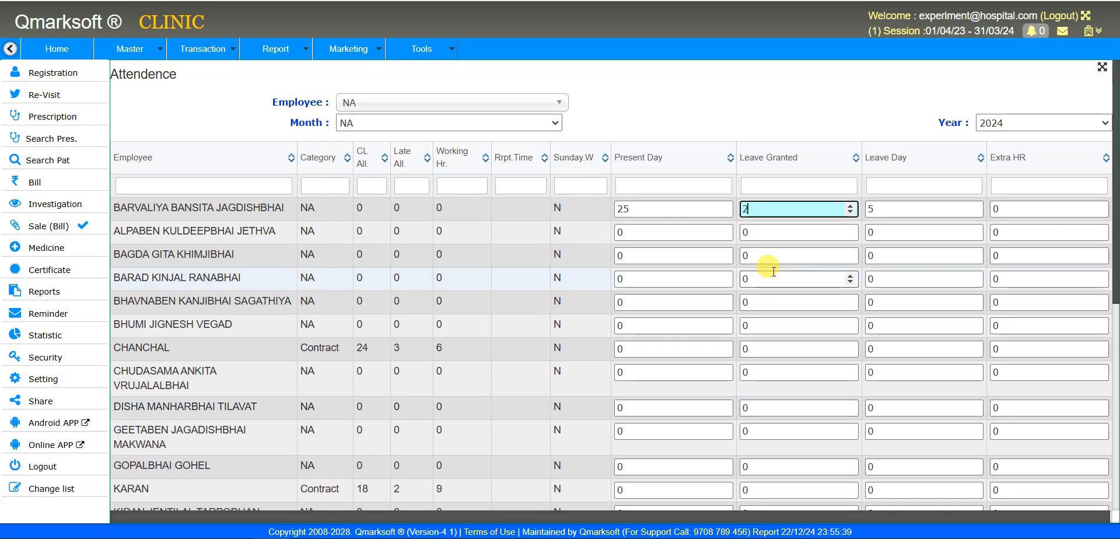
{"action": "left_click", "coordinate": [708, 129]}
- Show December 2024 attendance, sorted by present days
{"action": "left_click", "coordinate": [441, 122]}
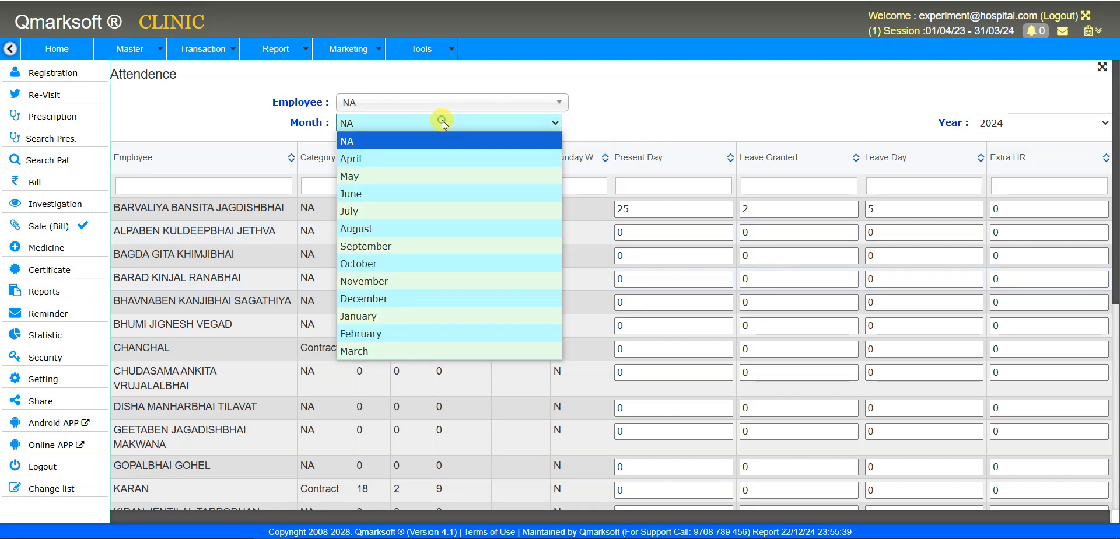
{"action": "left_click", "coordinate": [423, 299]}
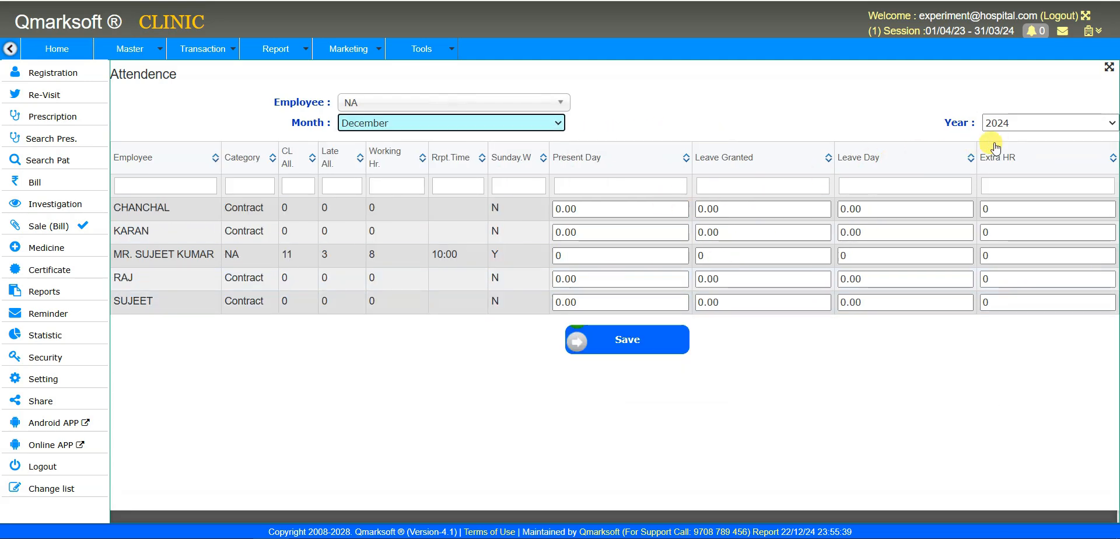
{"action": "left_click", "coordinate": [619, 145]}
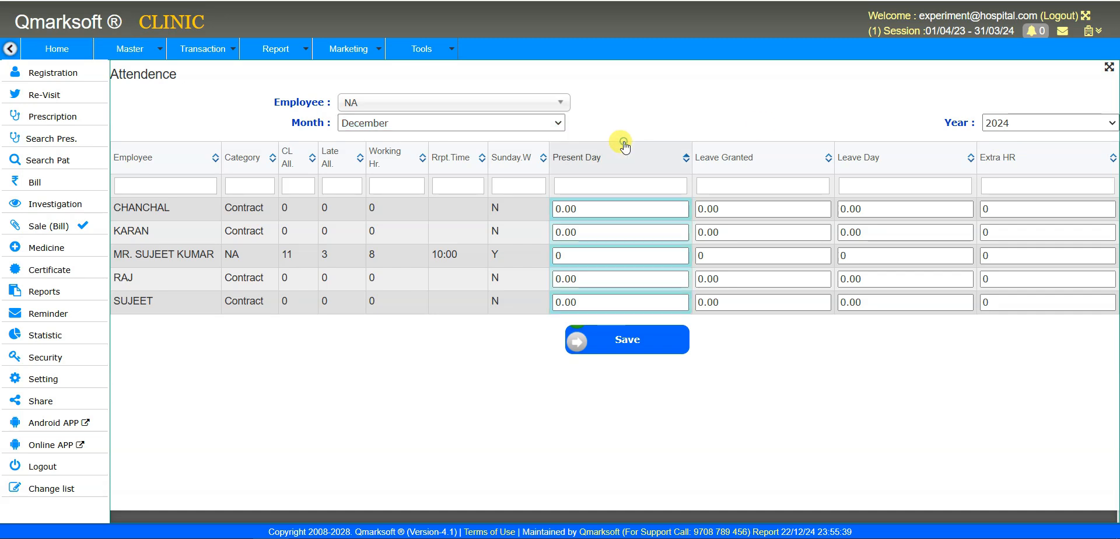
{"action": "left_click", "coordinate": [1043, 115]}
{"action": "left_click", "coordinate": [1043, 115]}
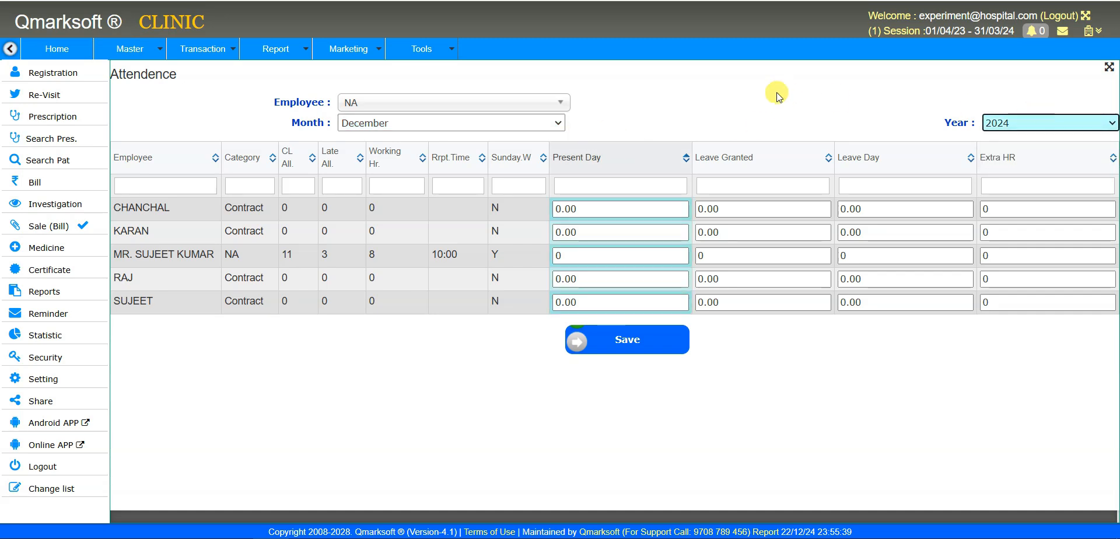
{"action": "left_click", "coordinate": [776, 92]}
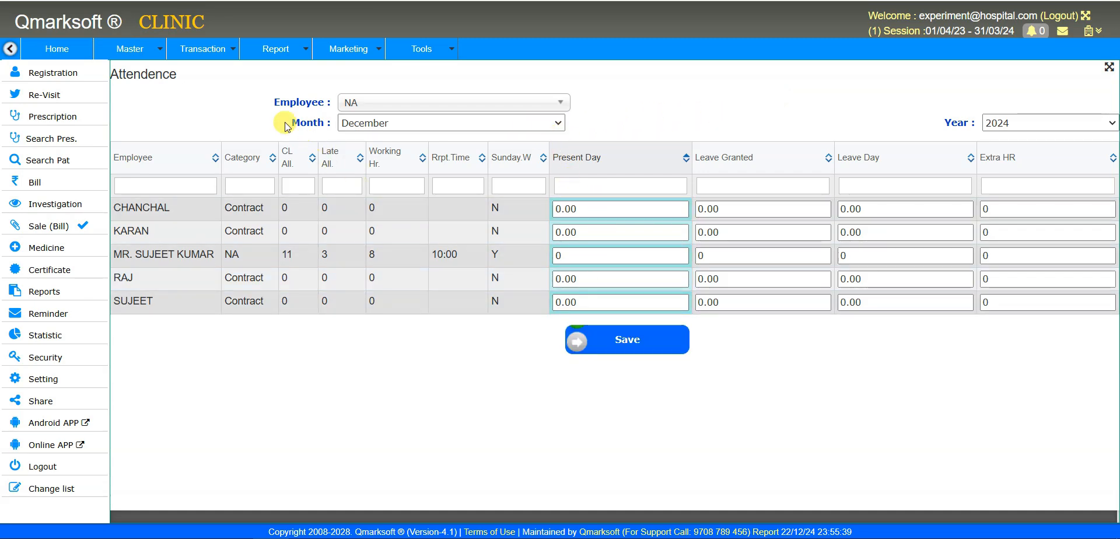
{"action": "left_click", "coordinate": [219, 54]}
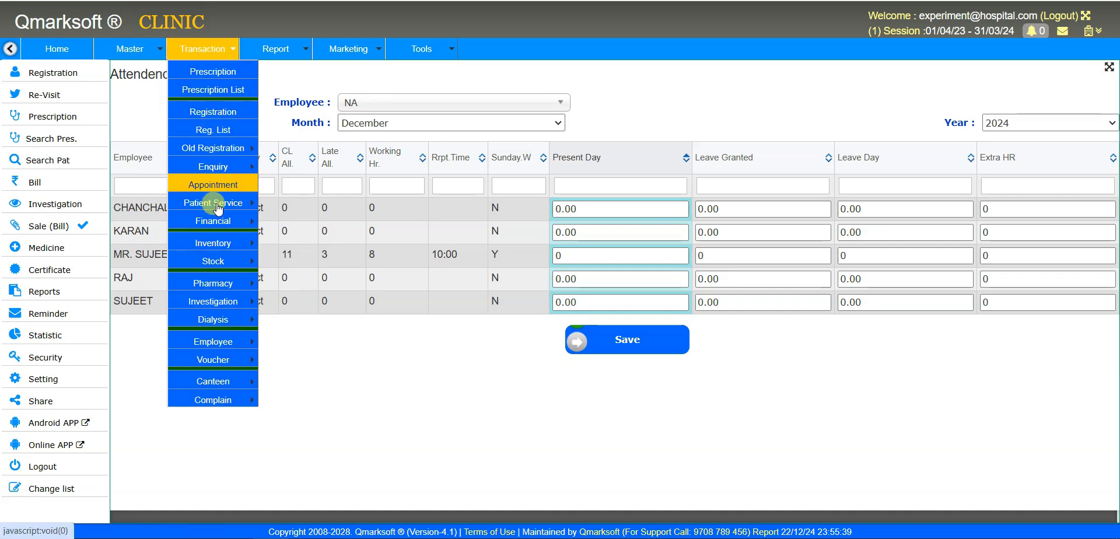
- Open the Staff Daily Attendance page and try dates 10 December and 28 November 2024
{"action": "mouse_move", "coordinate": [216, 321]}
{"action": "mouse_move", "coordinate": [214, 342]}
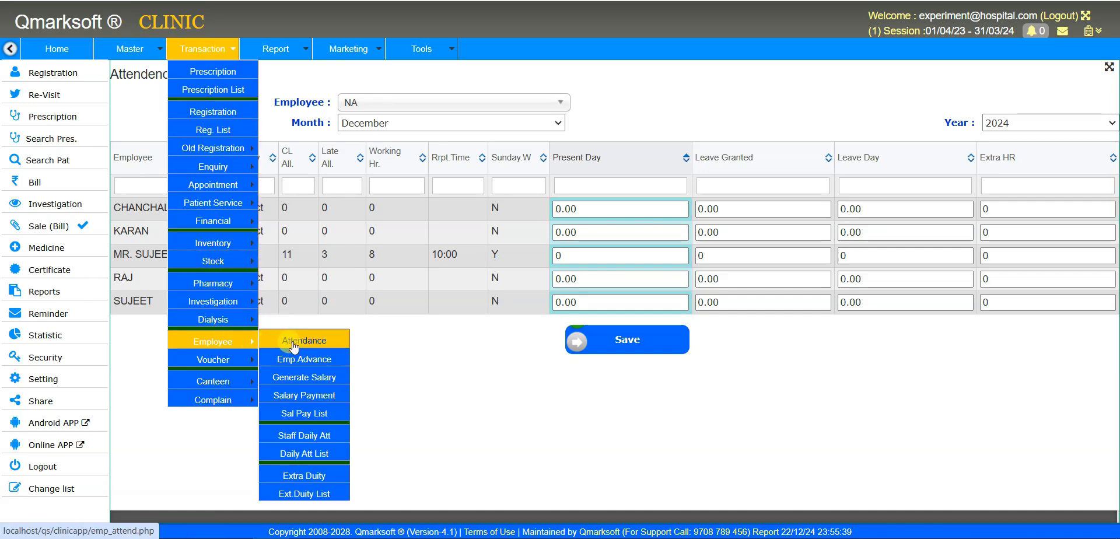
{"action": "left_click", "coordinate": [325, 443]}
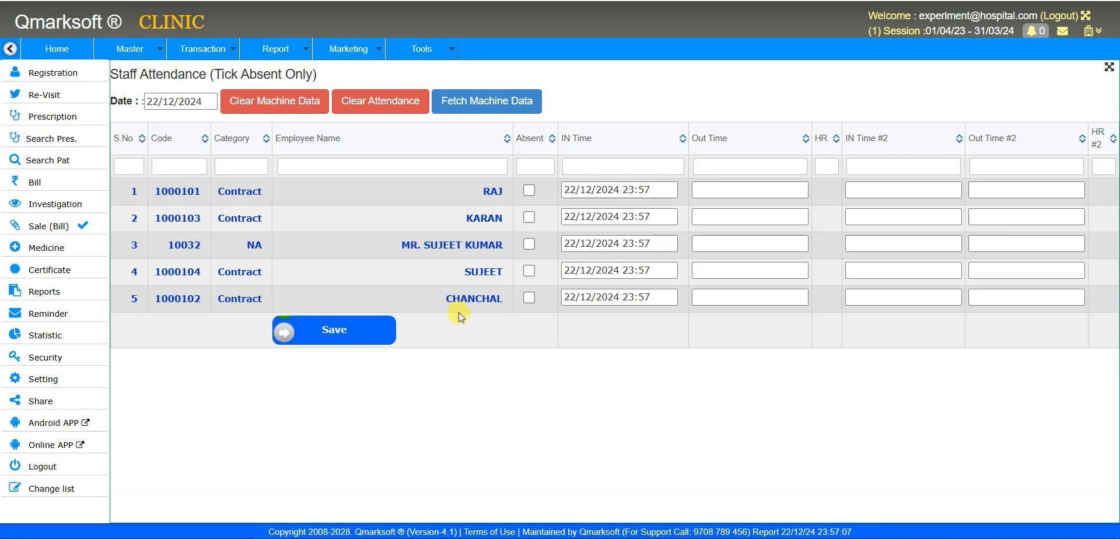
{"action": "left_click", "coordinate": [211, 102]}
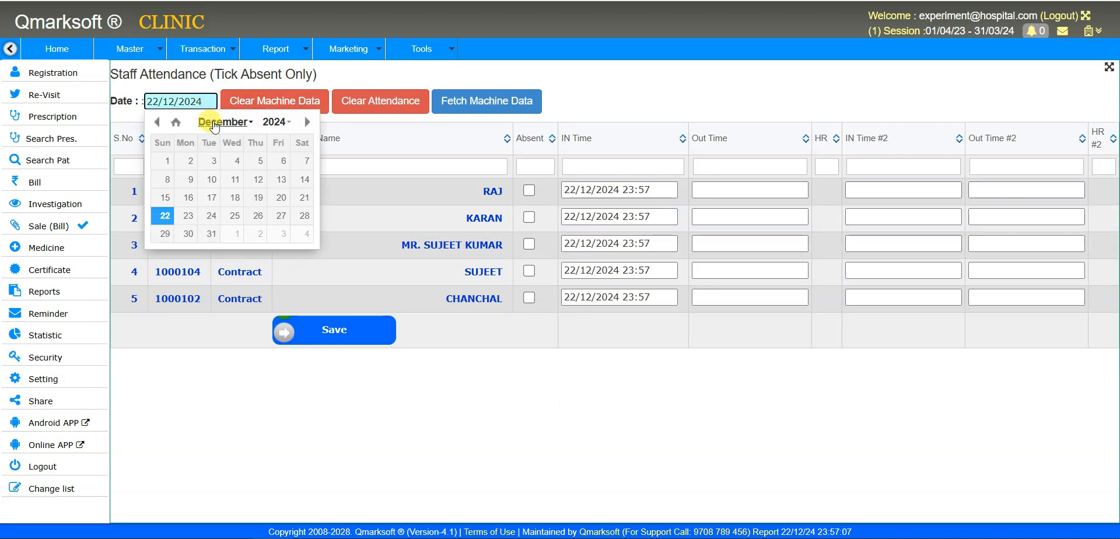
{"action": "left_click", "coordinate": [216, 181]}
{"action": "left_click", "coordinate": [181, 102]}
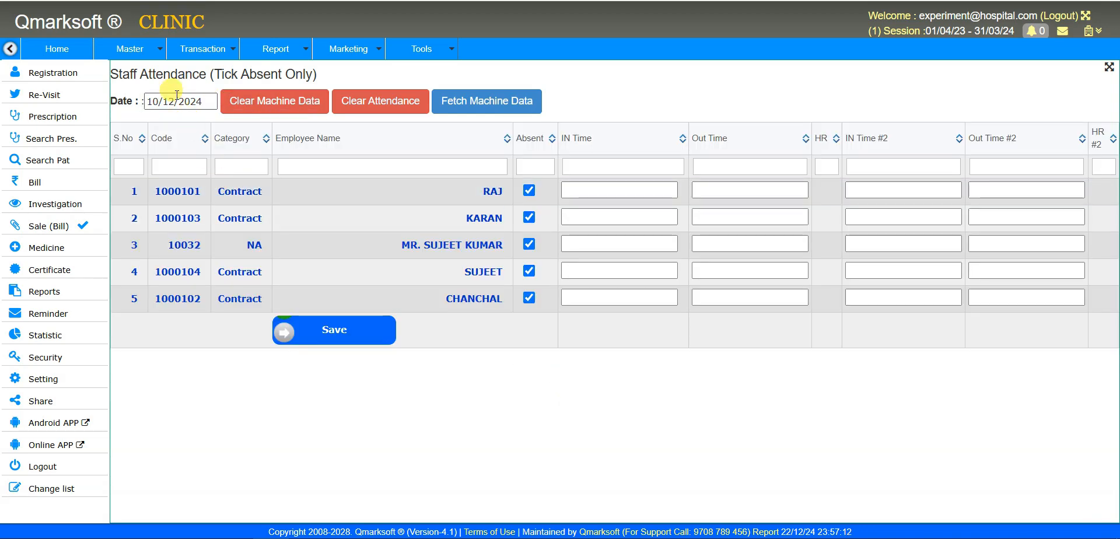
{"action": "left_click", "coordinate": [157, 122]}
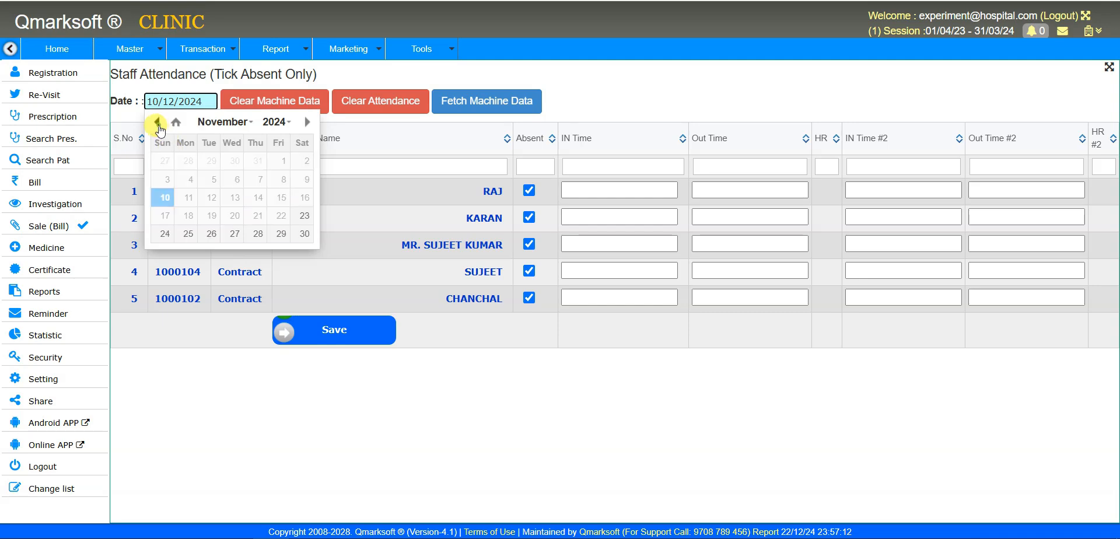
{"action": "left_click", "coordinate": [250, 236]}
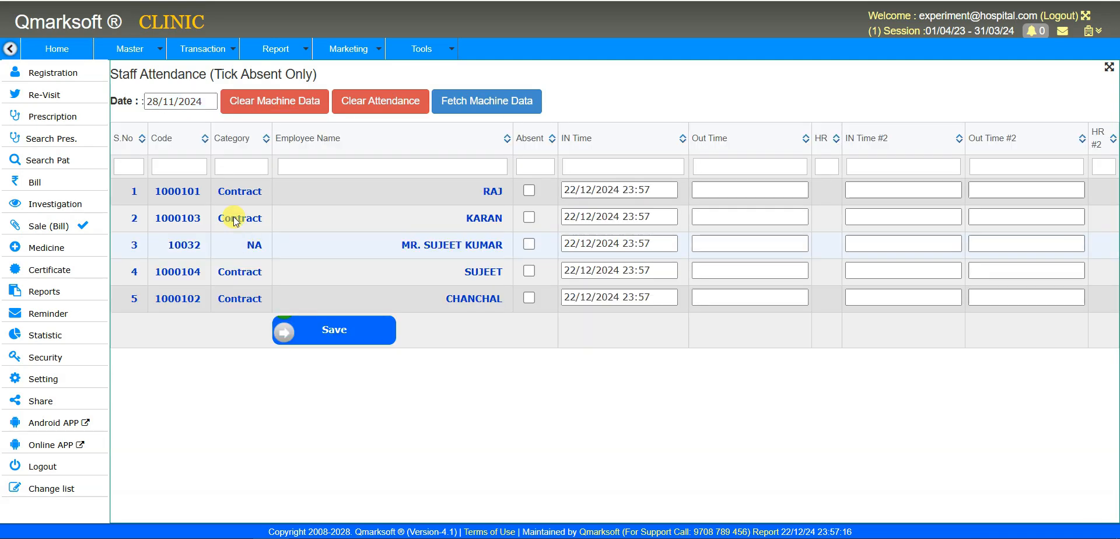
- Set the attendance date to 01/10/2024
{"action": "left_click", "coordinate": [195, 101]}
{"action": "left_click", "coordinate": [158, 122]}
{"action": "left_click", "coordinate": [158, 122]}
{"action": "left_click", "coordinate": [157, 122]}
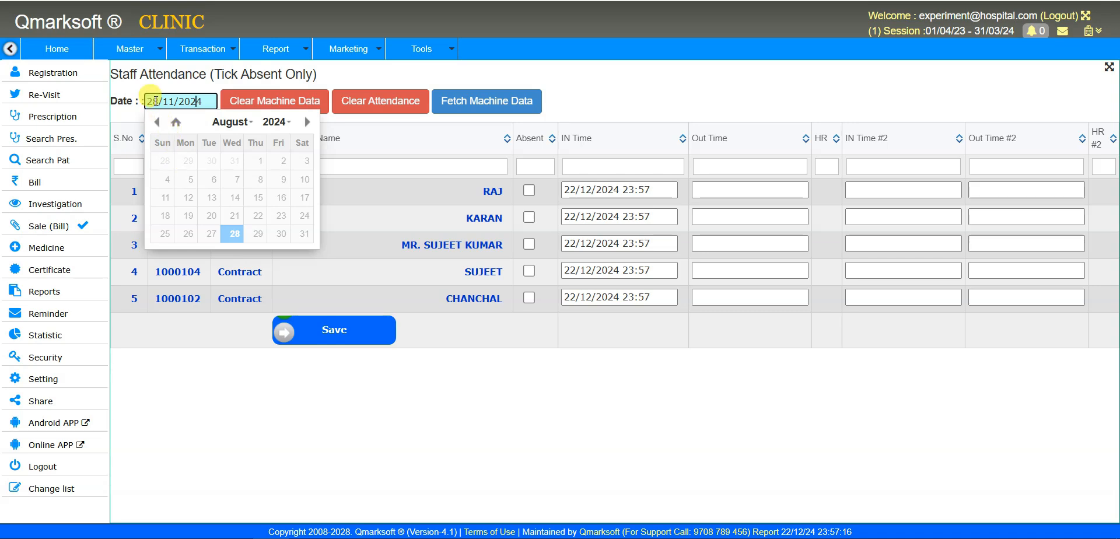
{"action": "left_click_drag", "start_coordinate": [159, 102], "coordinate": [139, 103]}
{"action": "type", "text": "01"}
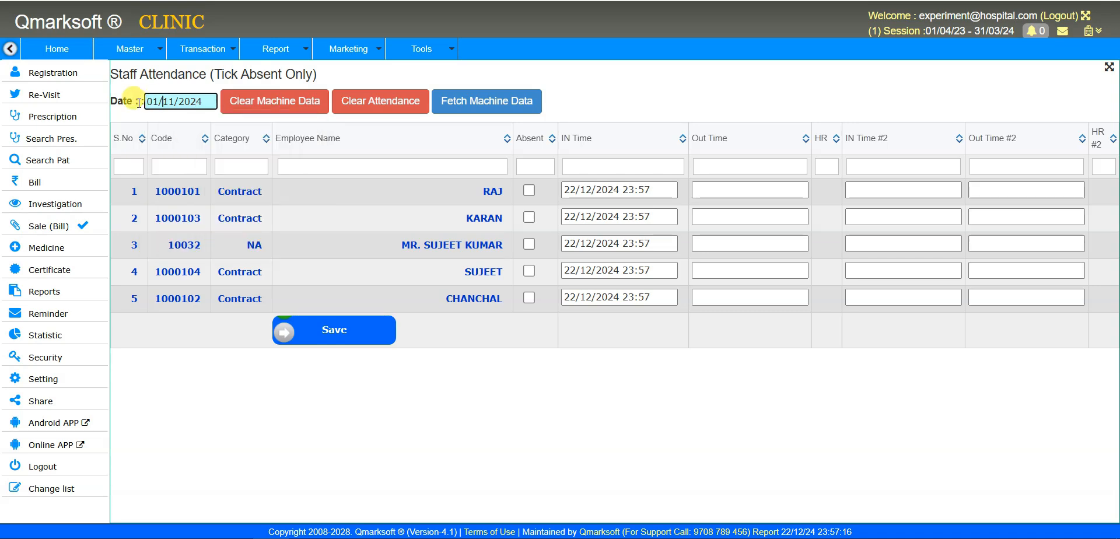
{"action": "key", "text": "Tab"}
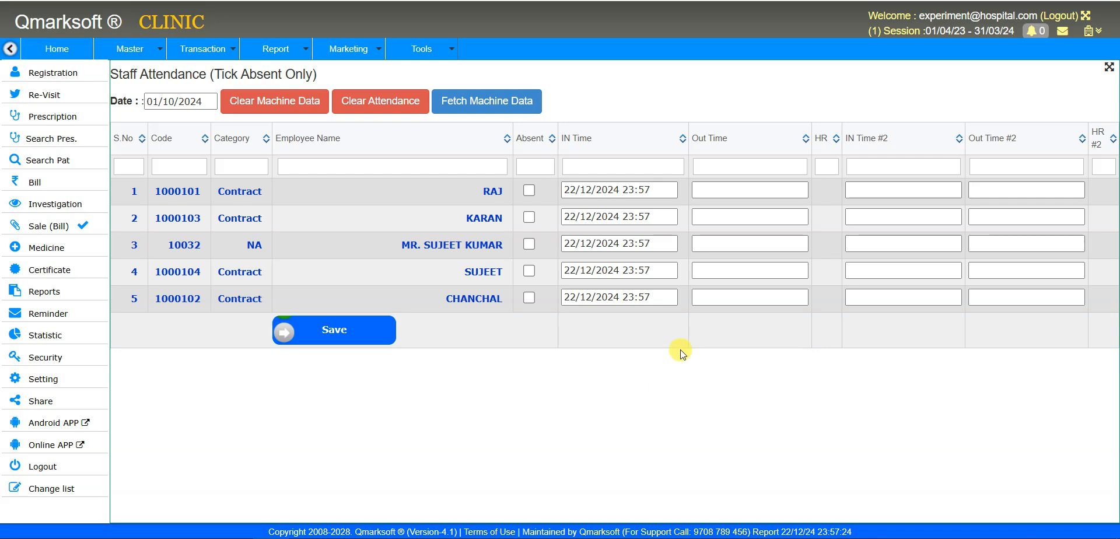
- Check the date in the calendar and reload the Staff Daily Attendance page
{"action": "left_click", "coordinate": [202, 104]}
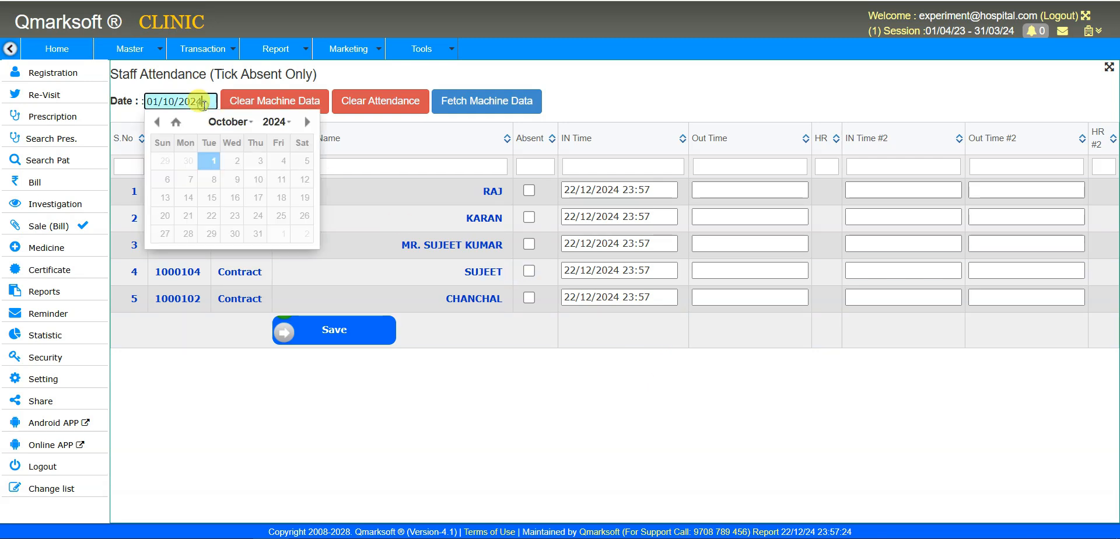
{"action": "left_click", "coordinate": [306, 122]}
{"action": "left_click", "coordinate": [307, 123]}
{"action": "left_click", "coordinate": [307, 123]}
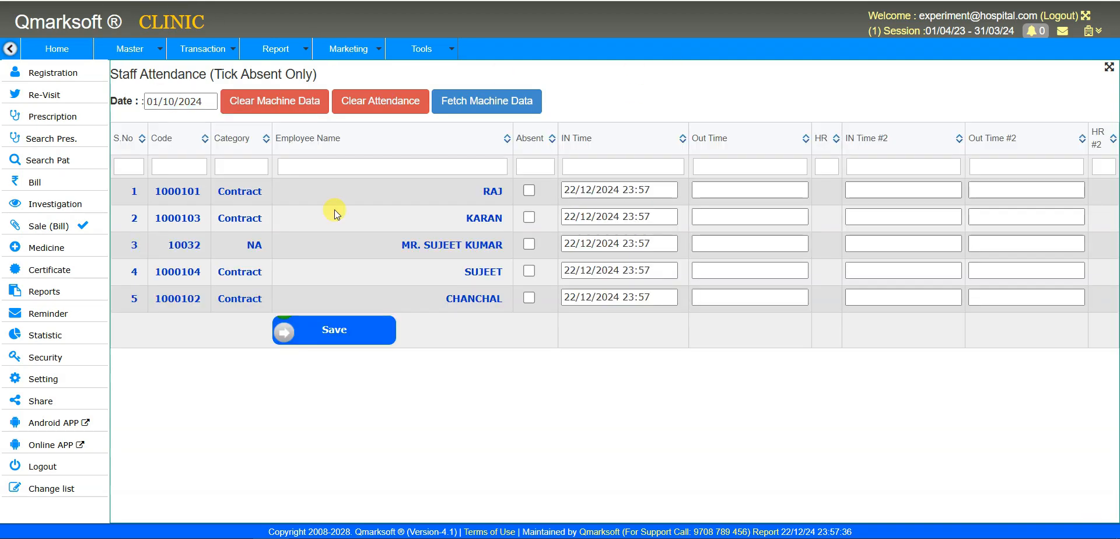
{"action": "left_click", "coordinate": [165, 101]}
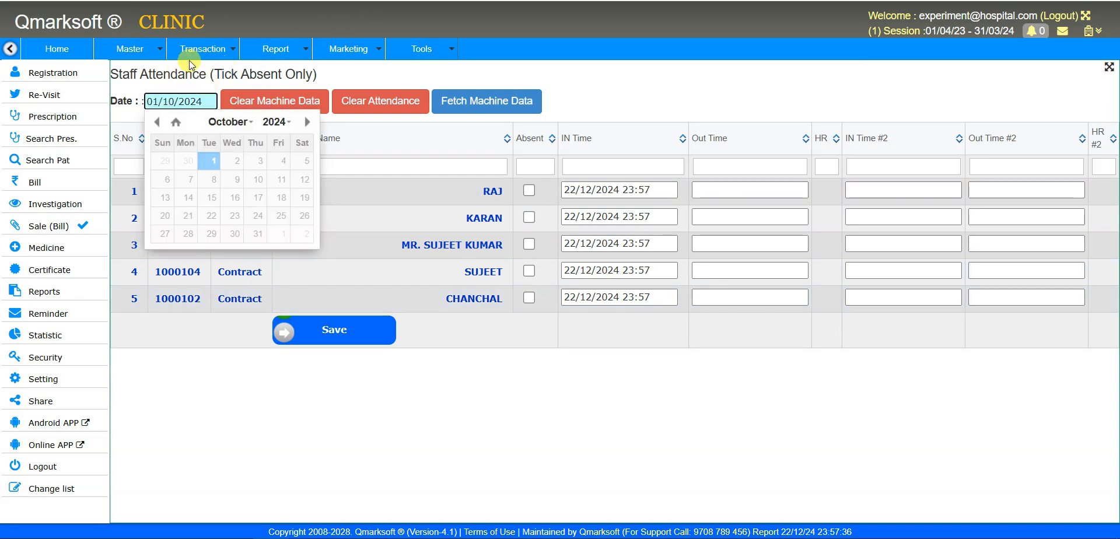
{"action": "mouse_move", "coordinate": [205, 53]}
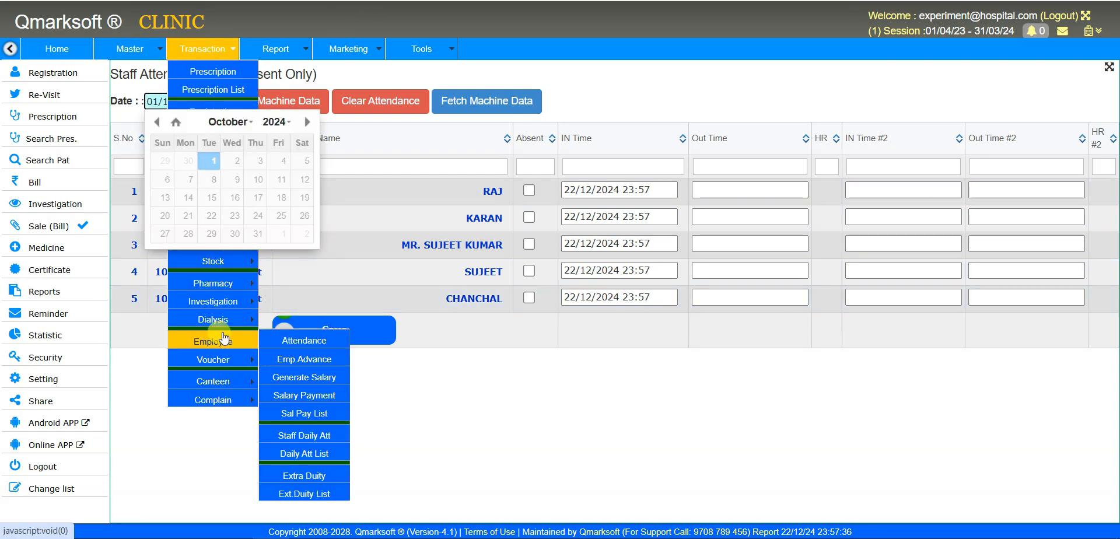
{"action": "left_click", "coordinate": [325, 436]}
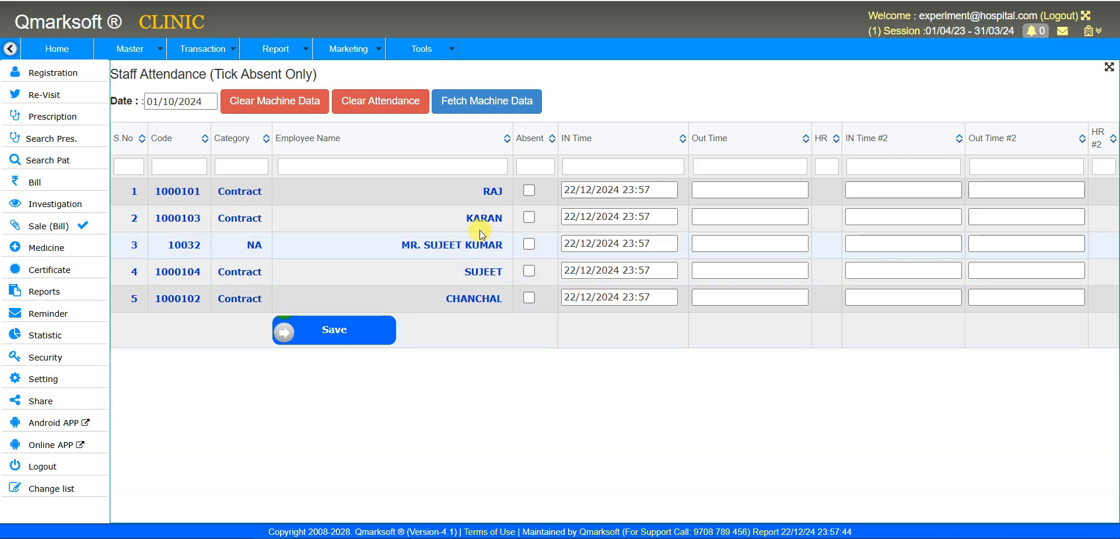
- Mark the first and third staff members absent
{"action": "left_click", "coordinate": [530, 190]}
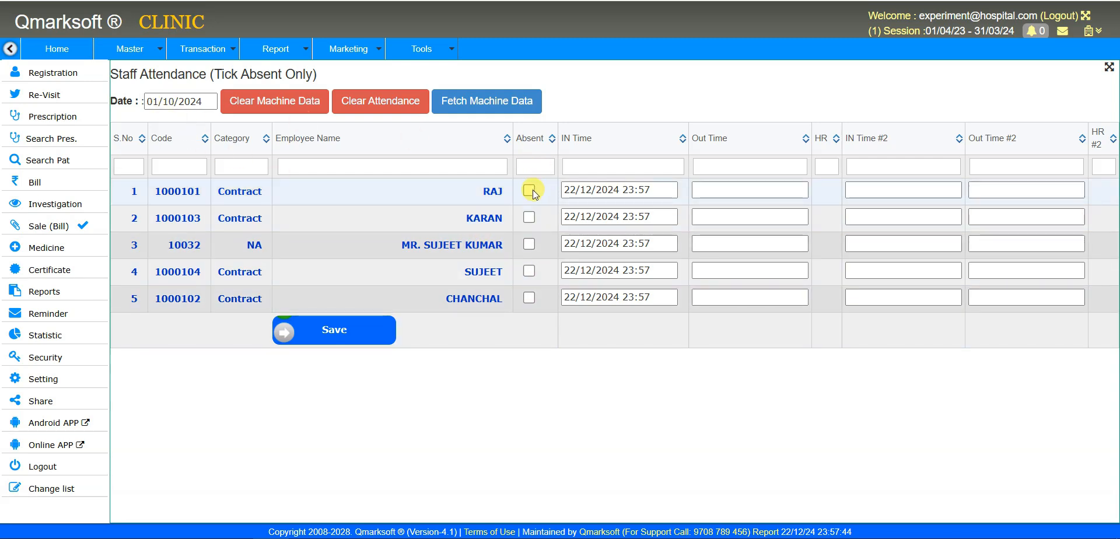
{"action": "left_click_drag", "start_coordinate": [119, 74], "coordinate": [227, 74]}
{"action": "left_click_drag", "start_coordinate": [301, 74], "coordinate": [331, 73]}
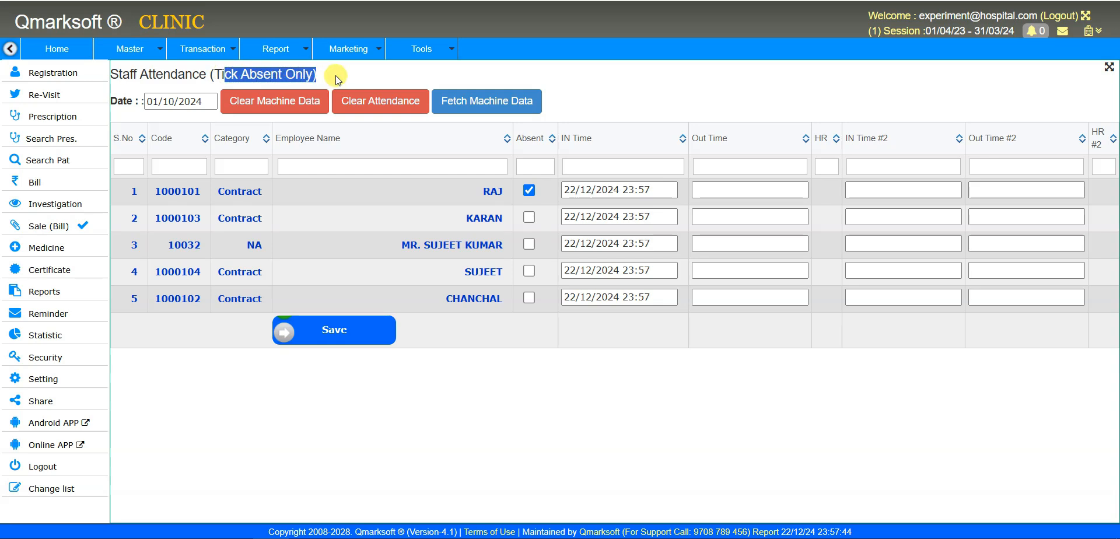
{"action": "left_click", "coordinate": [537, 301]}
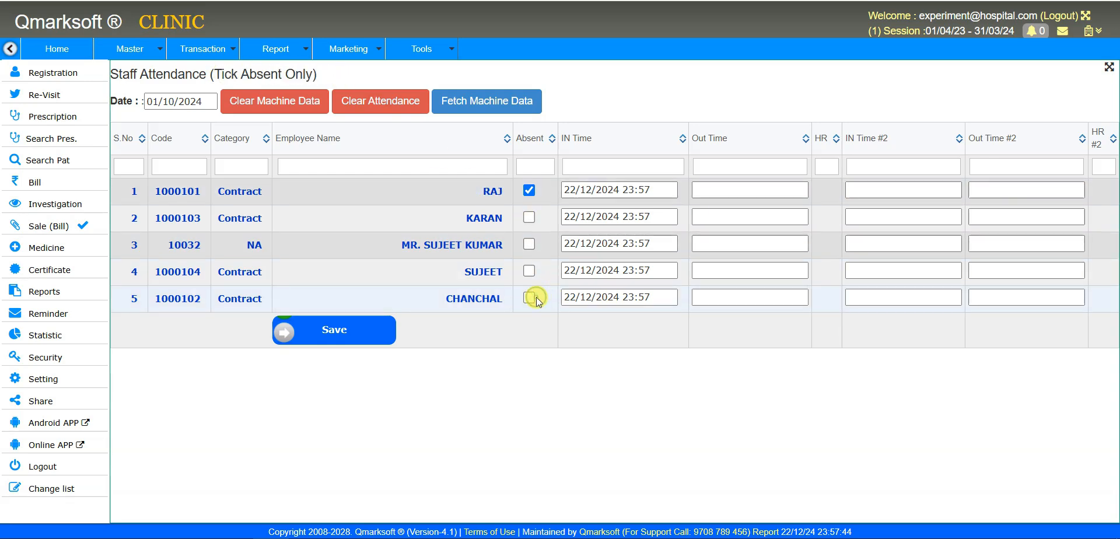
- Give the second staff member IN time 05:00 and OUT time 22/12/2024 21:00
{"action": "left_click", "coordinate": [599, 219]}
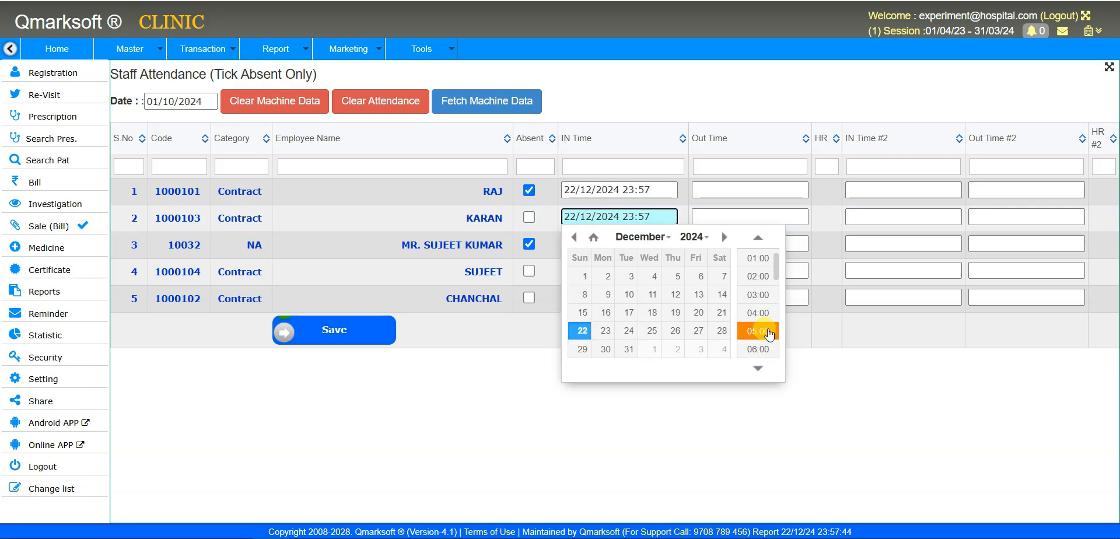
{"action": "left_click", "coordinate": [761, 349]}
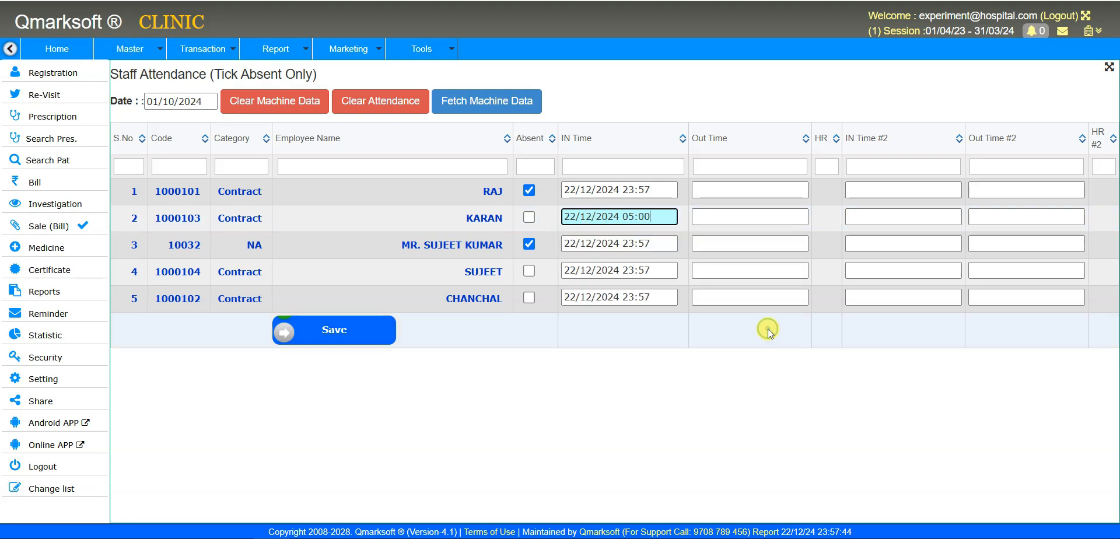
{"action": "left_click", "coordinate": [752, 216]}
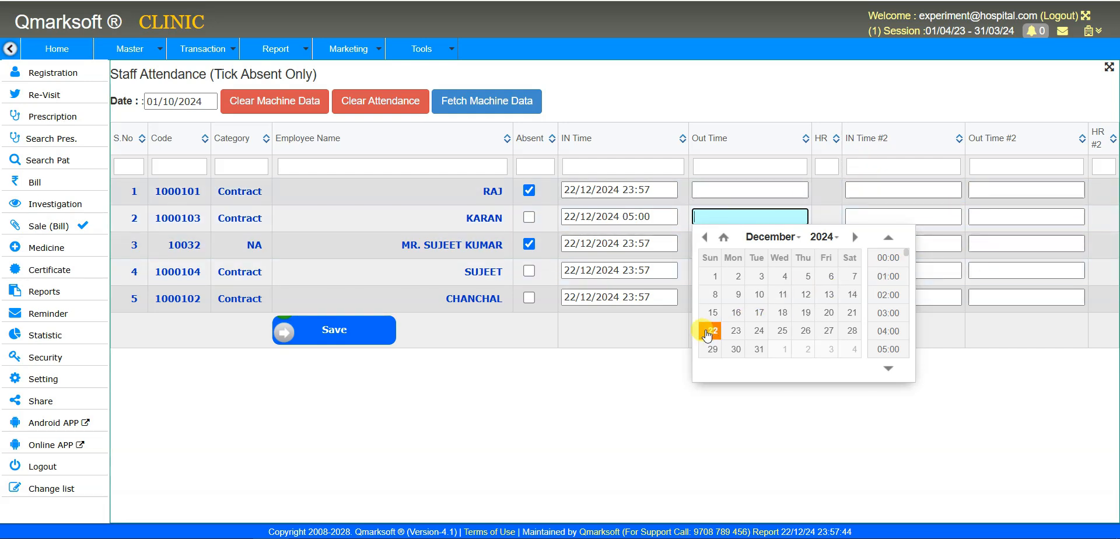
{"action": "left_click", "coordinate": [712, 334]}
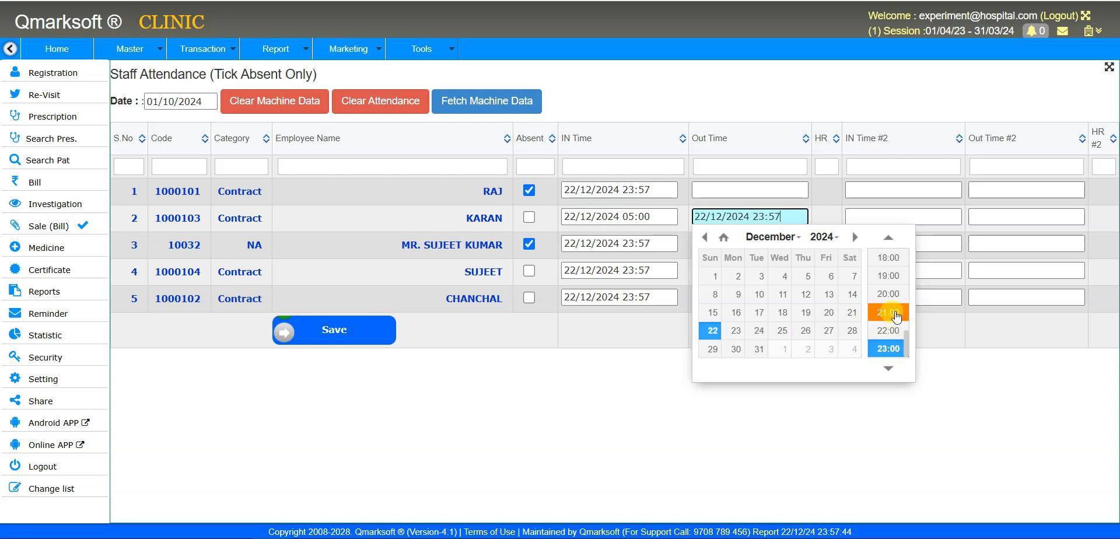
{"action": "left_click", "coordinate": [891, 313]}
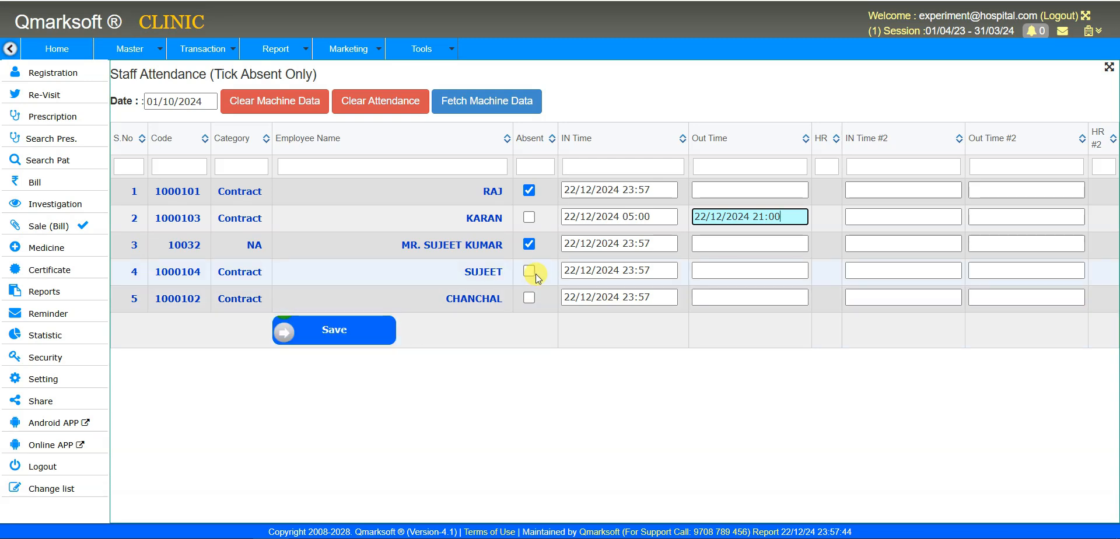
{"action": "left_click", "coordinate": [609, 272]}
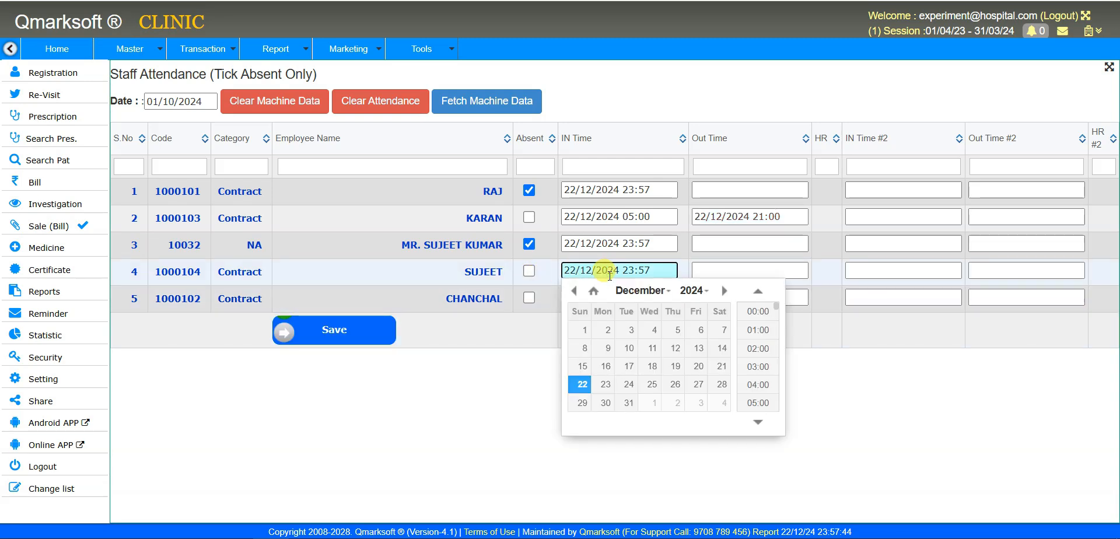
- Set row 4's in time to 05:00 and out time to 16:00
{"action": "scroll", "coordinate": [769, 408], "scroll_direction": "down", "scroll_amount": 1}
{"action": "left_click", "coordinate": [757, 385]}
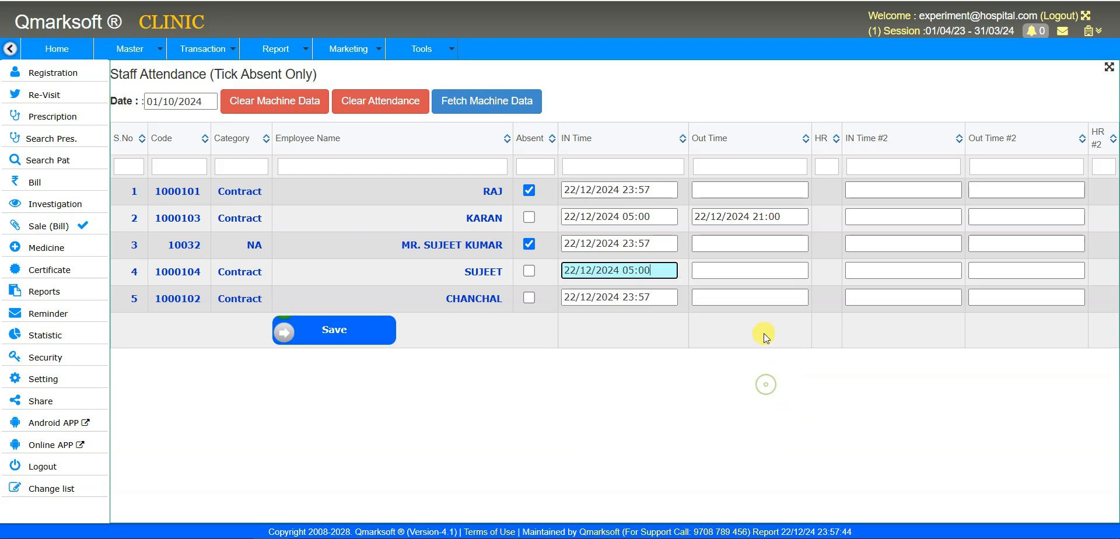
{"action": "left_click", "coordinate": [760, 271]}
{"action": "scroll", "coordinate": [896, 389], "scroll_direction": "down", "scroll_amount": 2}
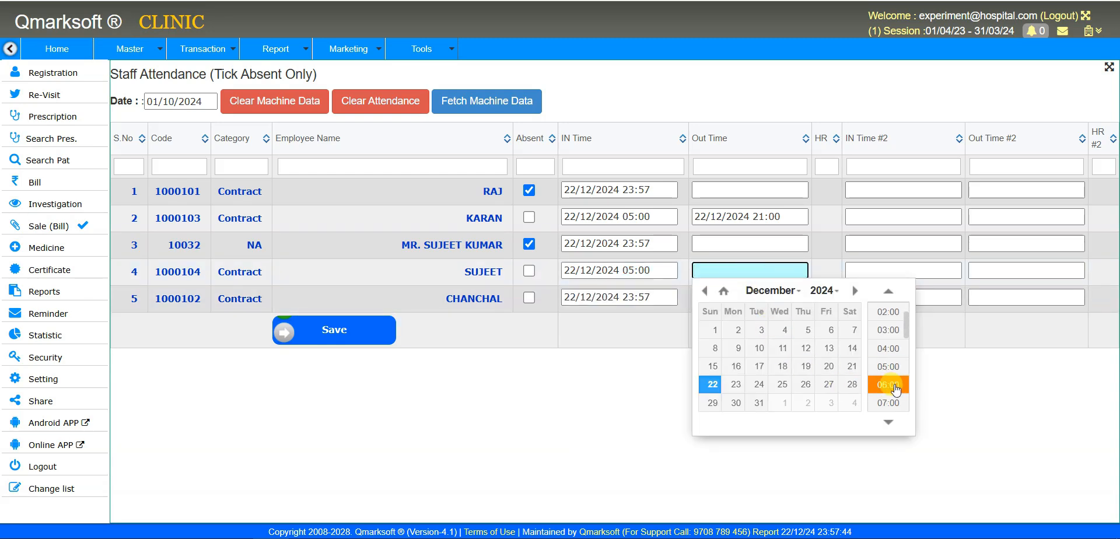
{"action": "scroll", "coordinate": [896, 389], "scroll_direction": "down", "scroll_amount": 6}
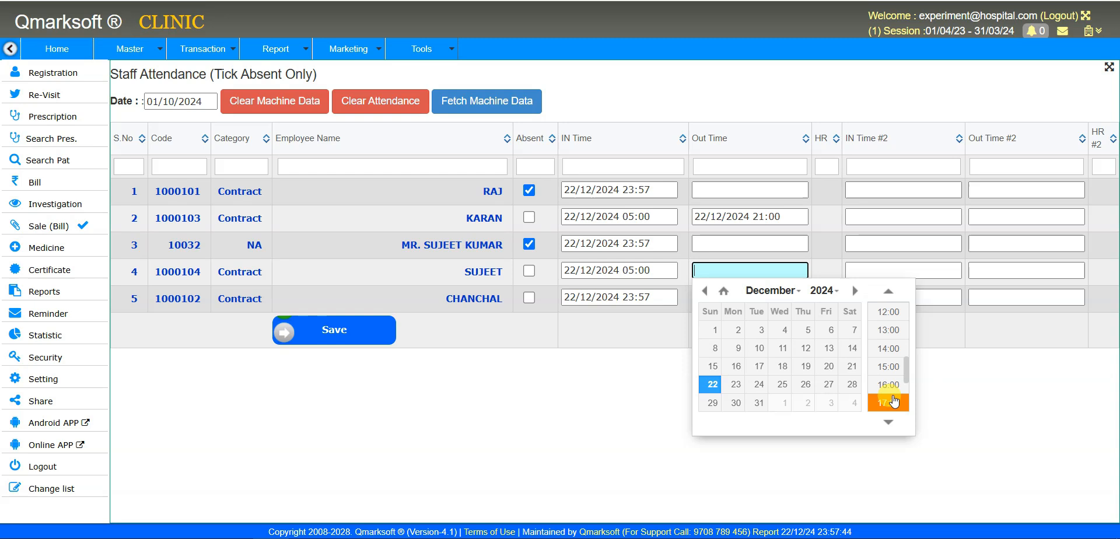
{"action": "left_click", "coordinate": [894, 395]}
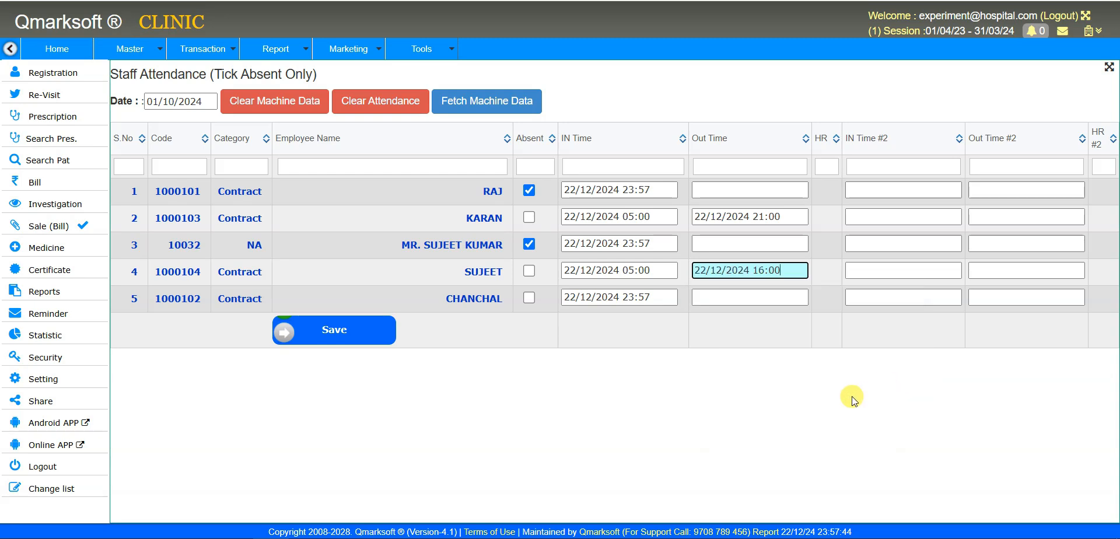
- Set row 5's times to 08:00–17:00 and save the day's attendance
{"action": "left_click", "coordinate": [639, 300]}
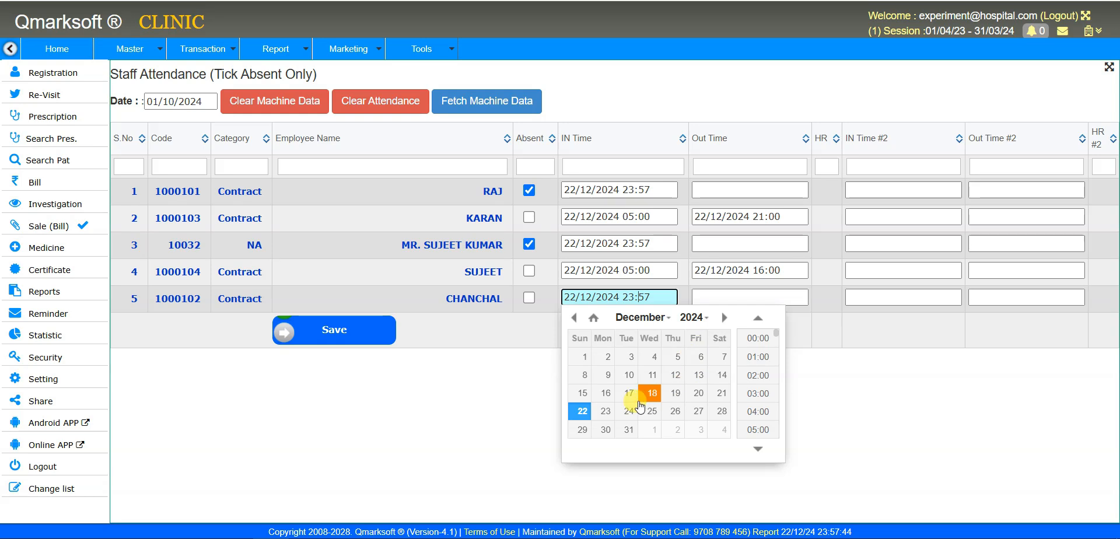
{"action": "scroll", "coordinate": [752, 414], "scroll_direction": "down", "scroll_amount": 2}
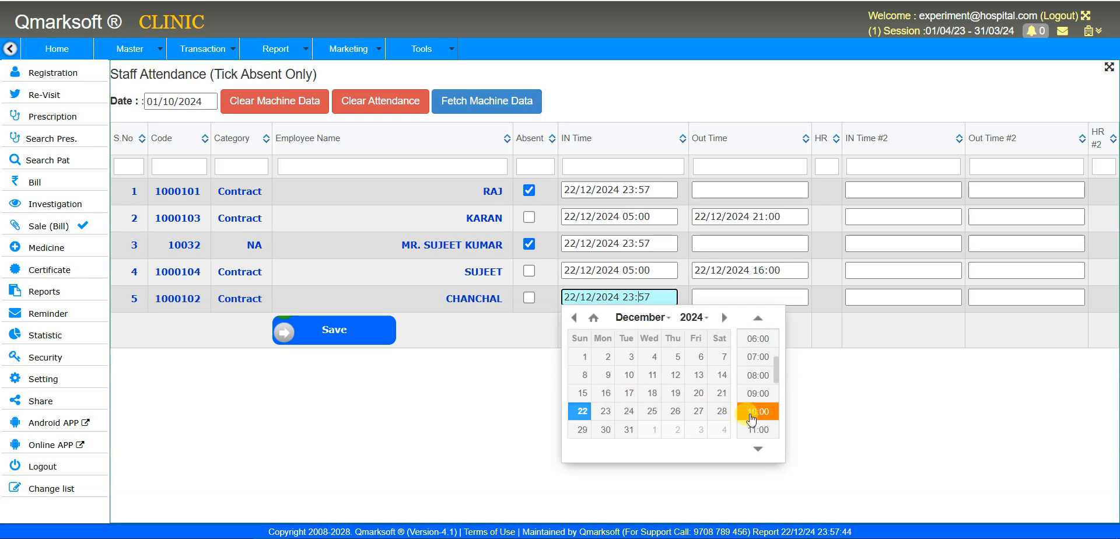
{"action": "left_click", "coordinate": [758, 375]}
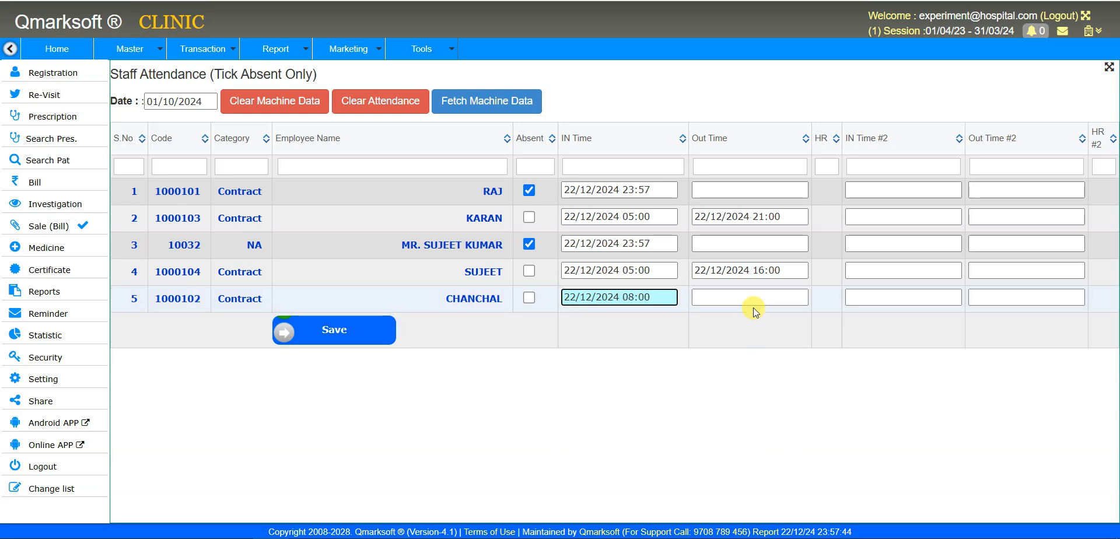
{"action": "left_click", "coordinate": [751, 288]}
{"action": "scroll", "coordinate": [887, 408], "scroll_direction": "down", "scroll_amount": 1}
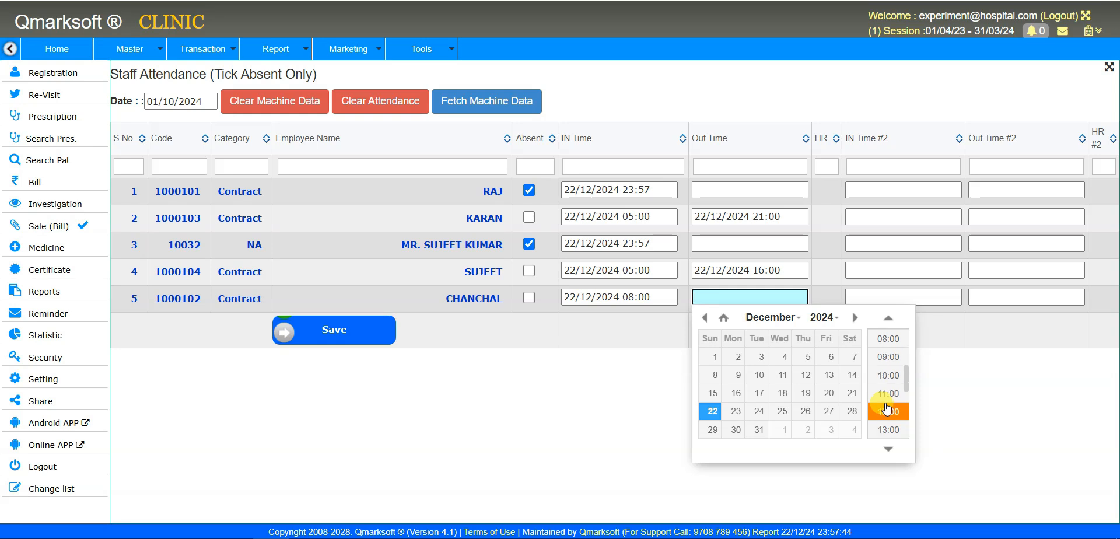
{"action": "scroll", "coordinate": [907, 370], "scroll_direction": "up", "scroll_amount": 1}
{"action": "left_click_drag", "start_coordinate": [908, 370], "coordinate": [903, 401]}
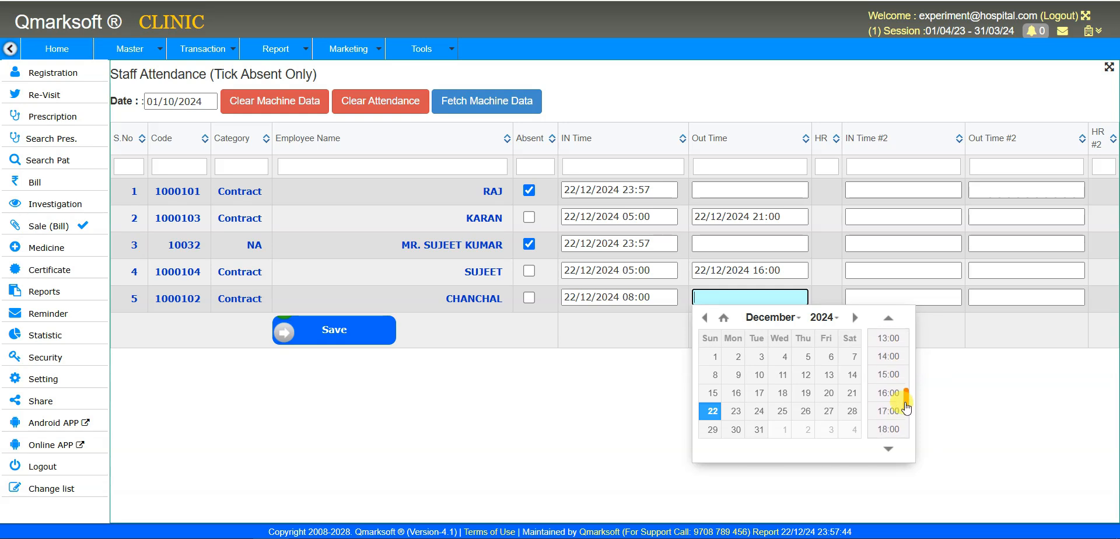
{"action": "left_click", "coordinate": [902, 418]}
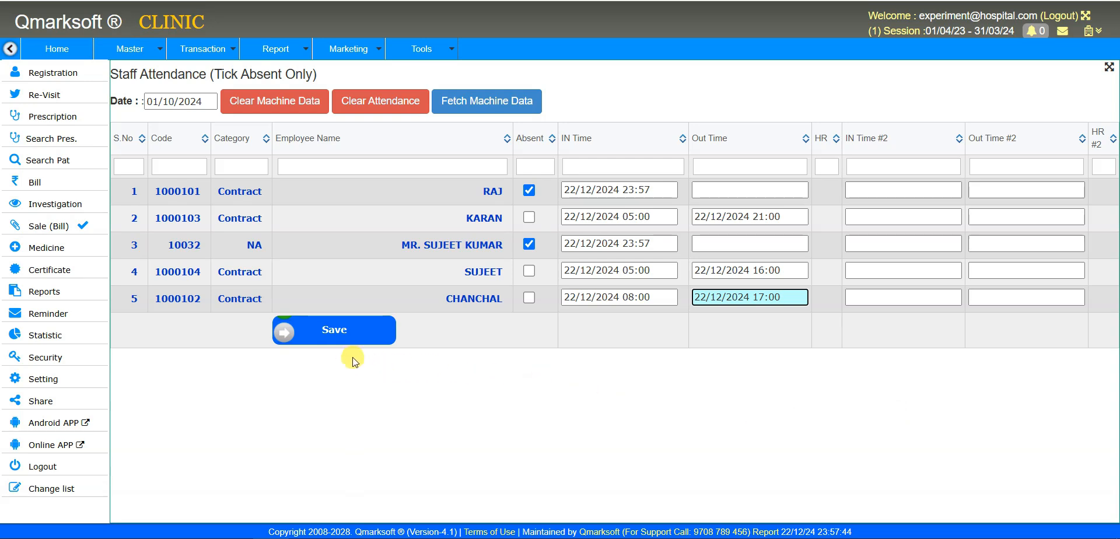
{"action": "left_click", "coordinate": [333, 342]}
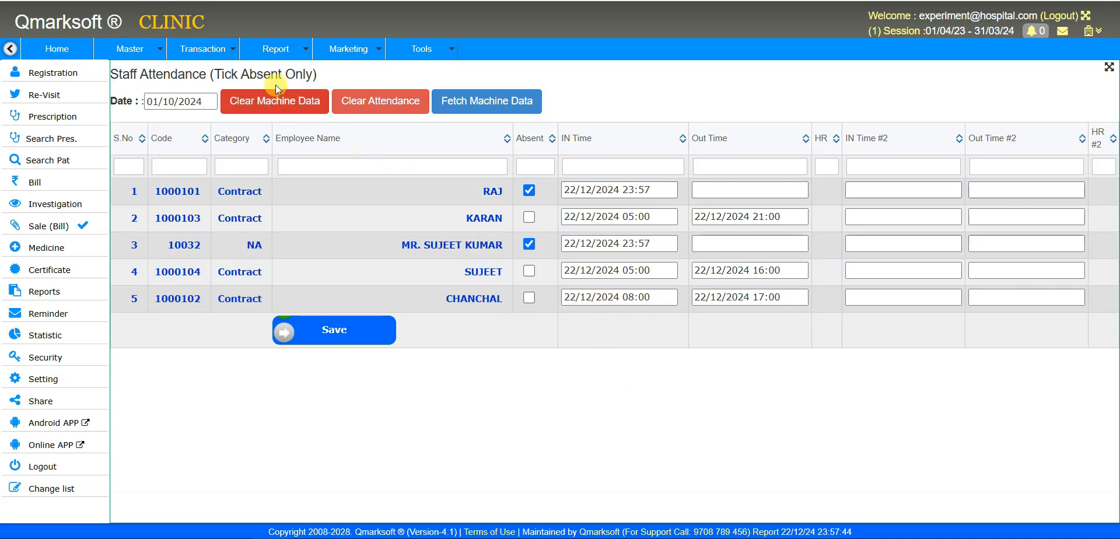
- Open Transaction > Employee > Attendance and save the monthly figures
{"action": "left_click", "coordinate": [225, 49]}
{"action": "mouse_move", "coordinate": [214, 303]}
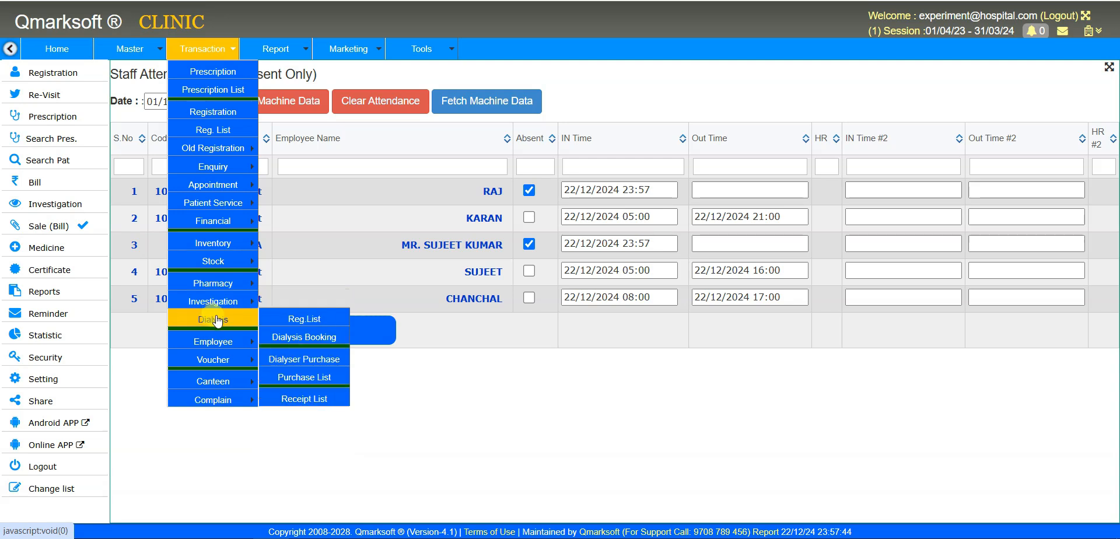
{"action": "mouse_move", "coordinate": [226, 344]}
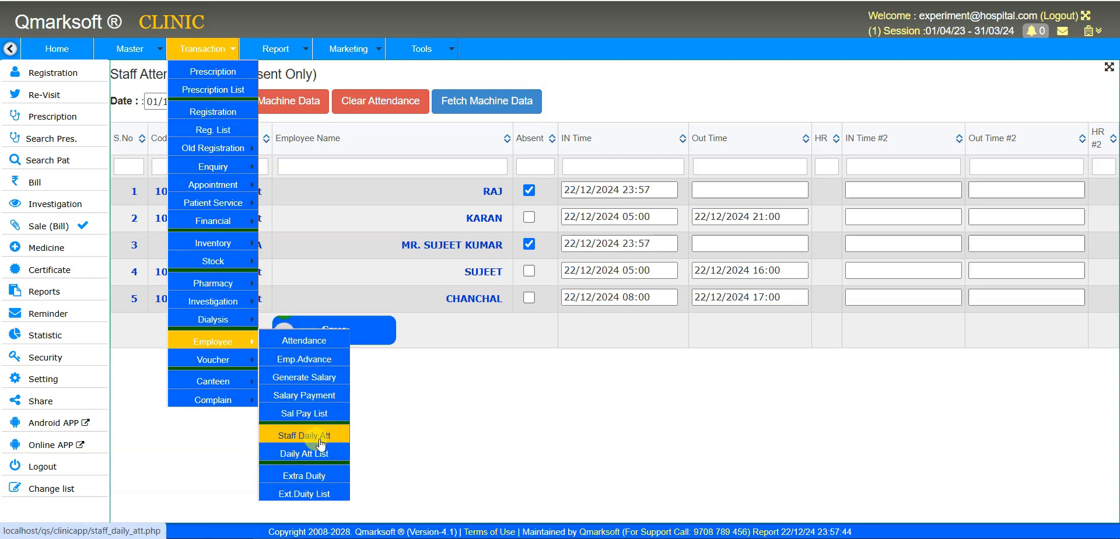
{"action": "left_click", "coordinate": [324, 350]}
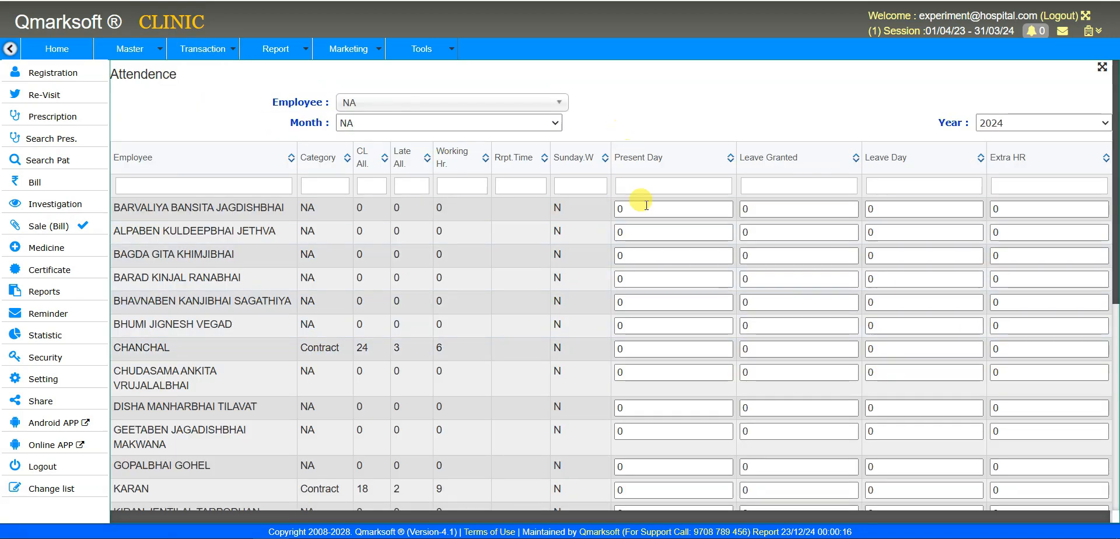
{"action": "scroll", "coordinate": [685, 439], "scroll_direction": "down", "scroll_amount": 6}
{"action": "scroll", "coordinate": [681, 437], "scroll_direction": "up", "scroll_amount": 3}
{"action": "scroll", "coordinate": [681, 437], "scroll_direction": "down", "scroll_amount": 3}
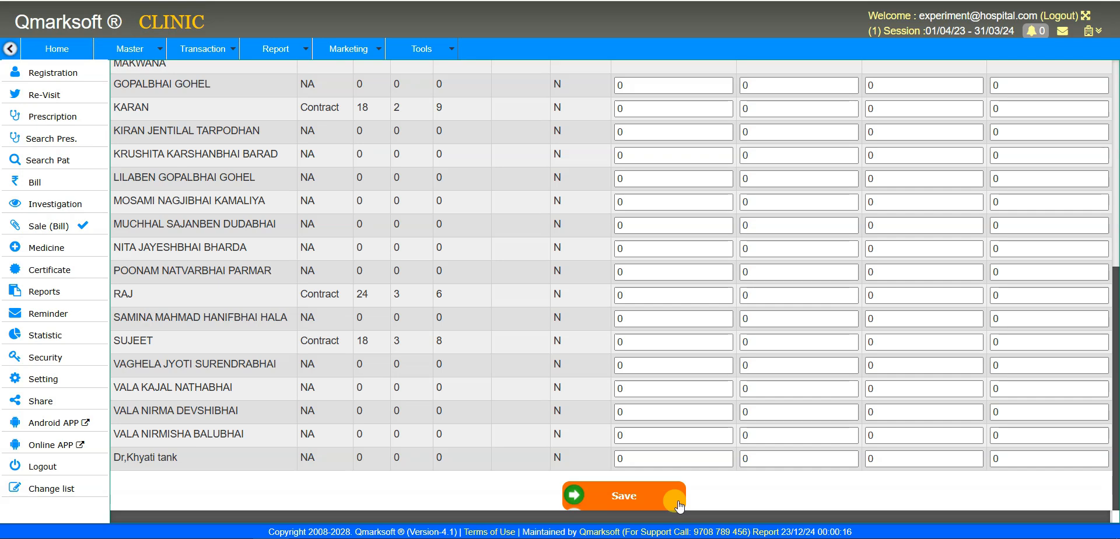
{"action": "left_click", "coordinate": [678, 505]}
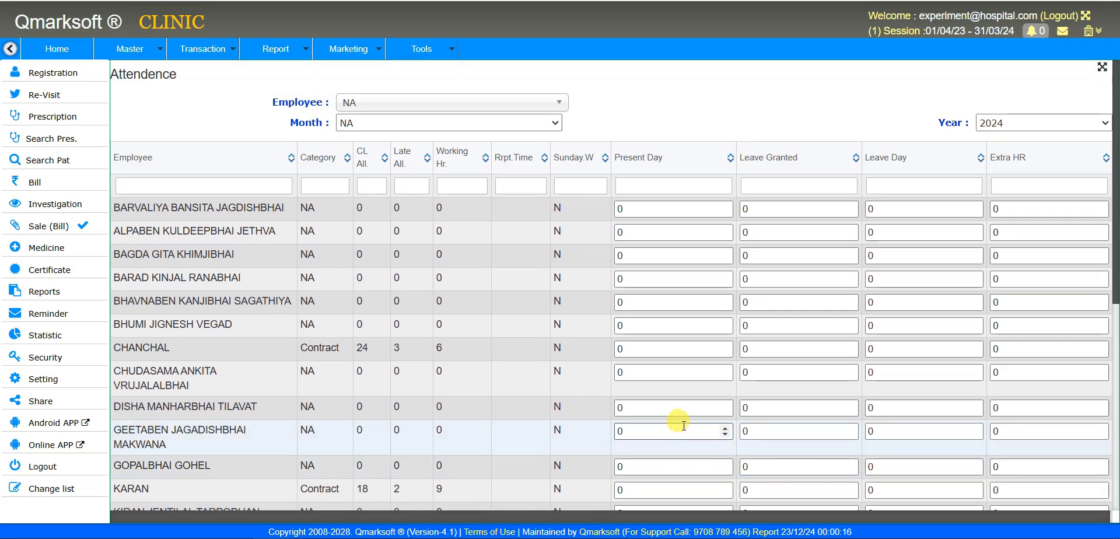
- Review the staff roster on the monthly Attendance page and save it again
{"action": "scroll", "coordinate": [679, 422], "scroll_direction": "down", "scroll_amount": 6}
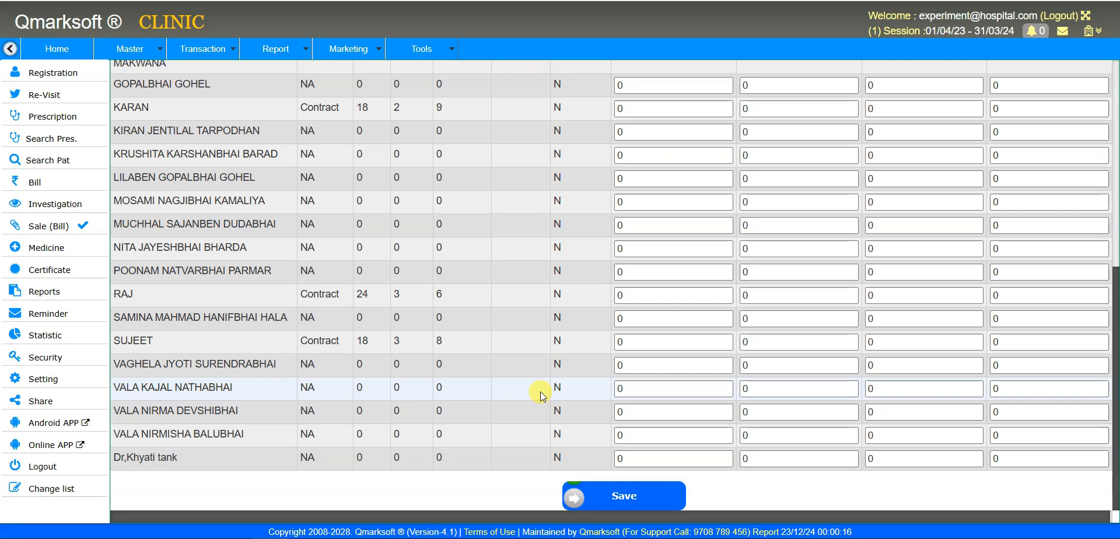
{"action": "scroll", "coordinate": [500, 367], "scroll_direction": "up", "scroll_amount": 6}
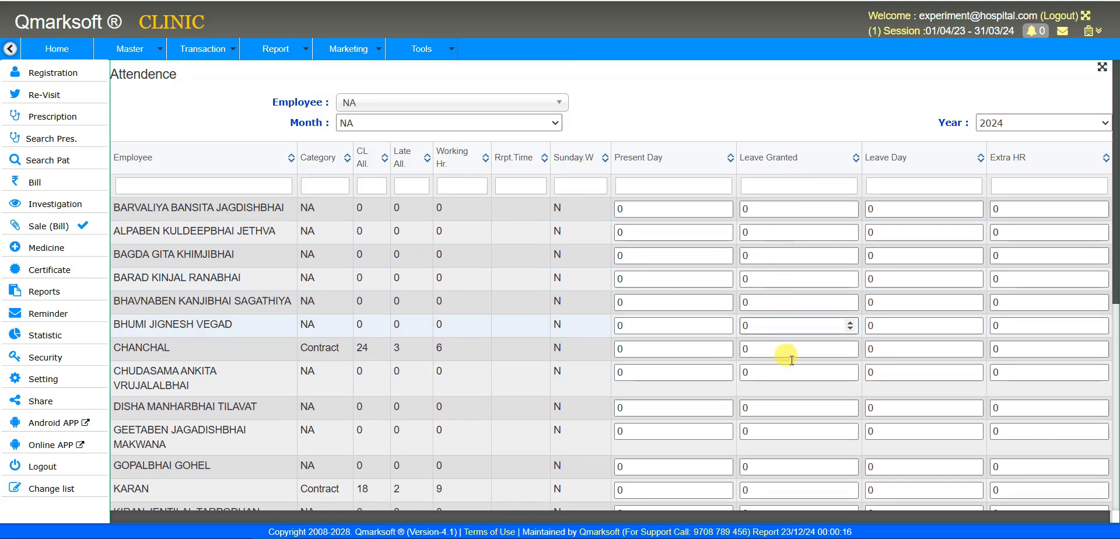
{"action": "scroll", "coordinate": [794, 410], "scroll_direction": "down", "scroll_amount": 6}
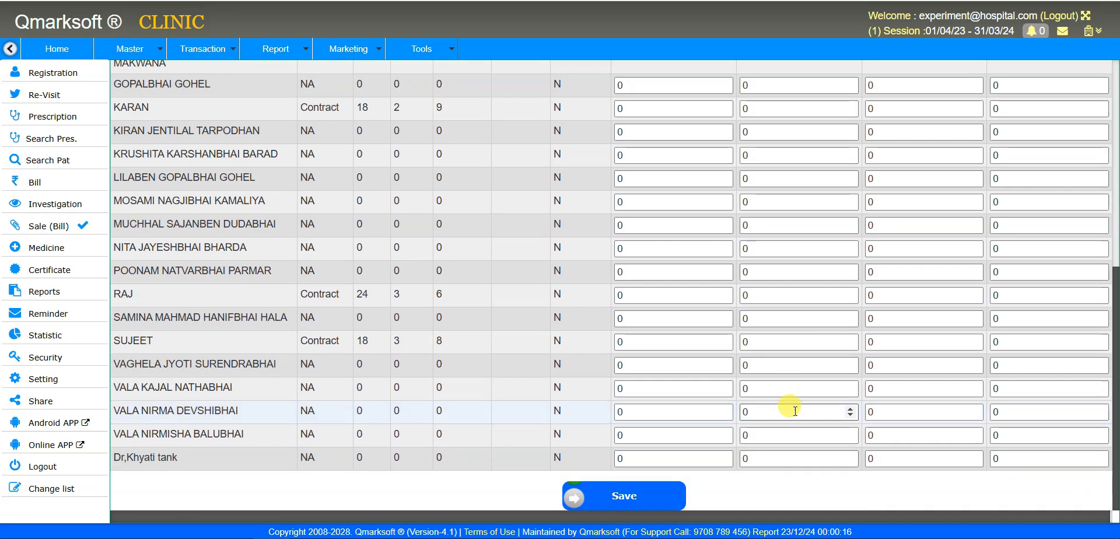
{"action": "scroll", "coordinate": [794, 409], "scroll_direction": "up", "scroll_amount": 6}
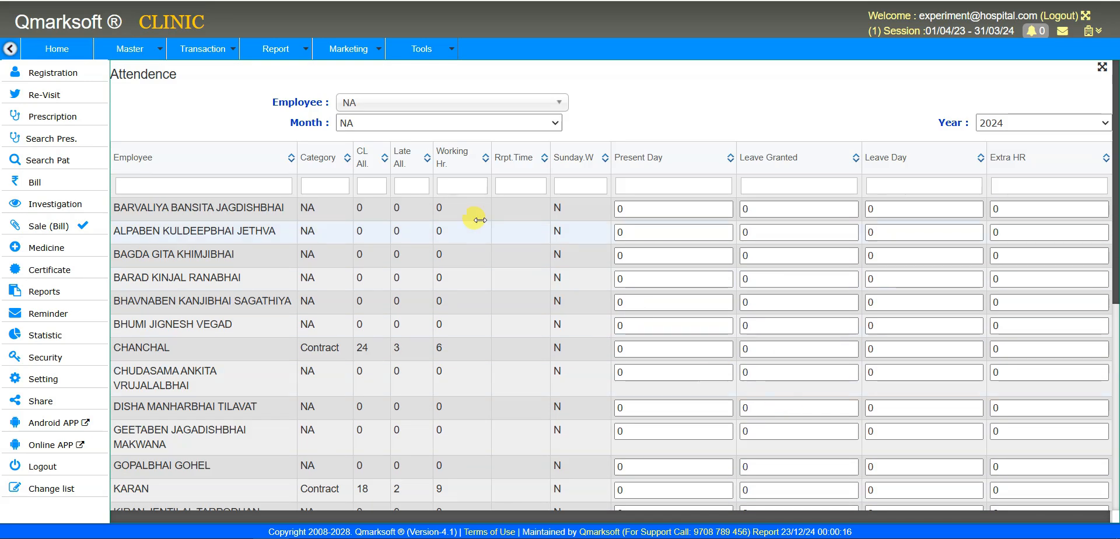
{"action": "mouse_move", "coordinate": [215, 48]}
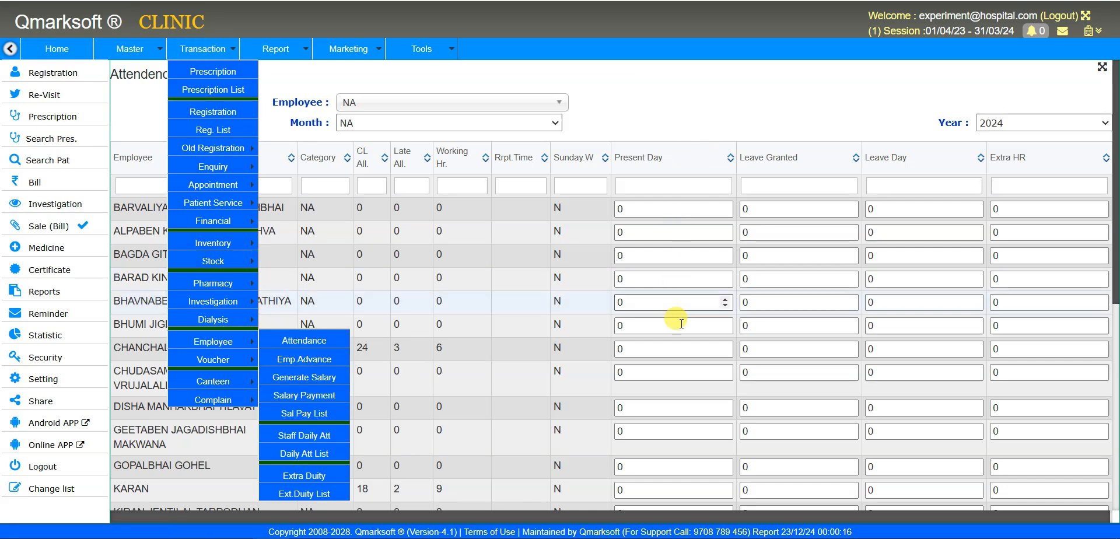
{"action": "scroll", "coordinate": [682, 368], "scroll_direction": "down", "scroll_amount": 6}
{"action": "scroll", "coordinate": [689, 368], "scroll_direction": "down", "scroll_amount": 1}
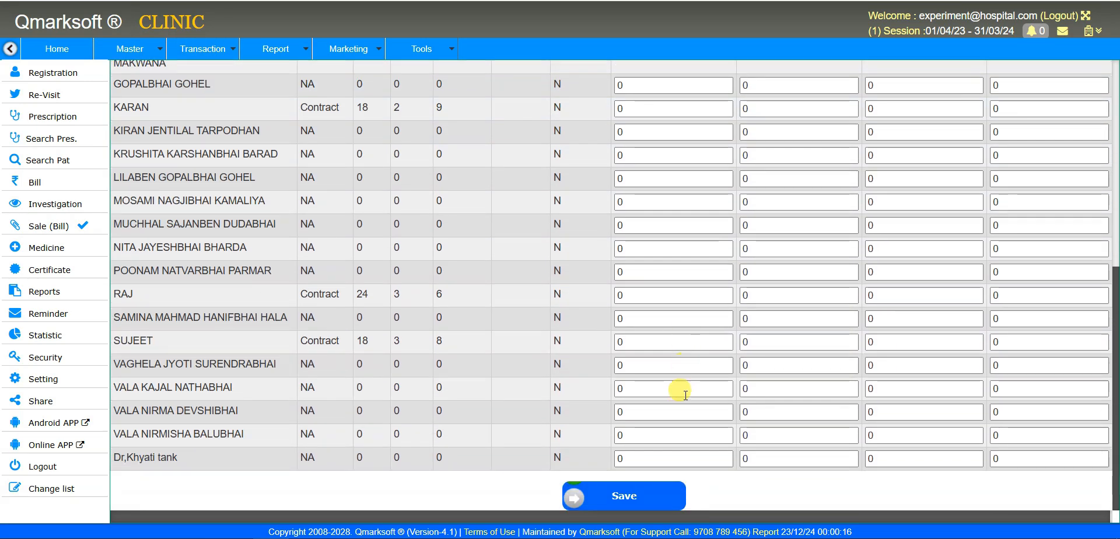
{"action": "left_click", "coordinate": [649, 503]}
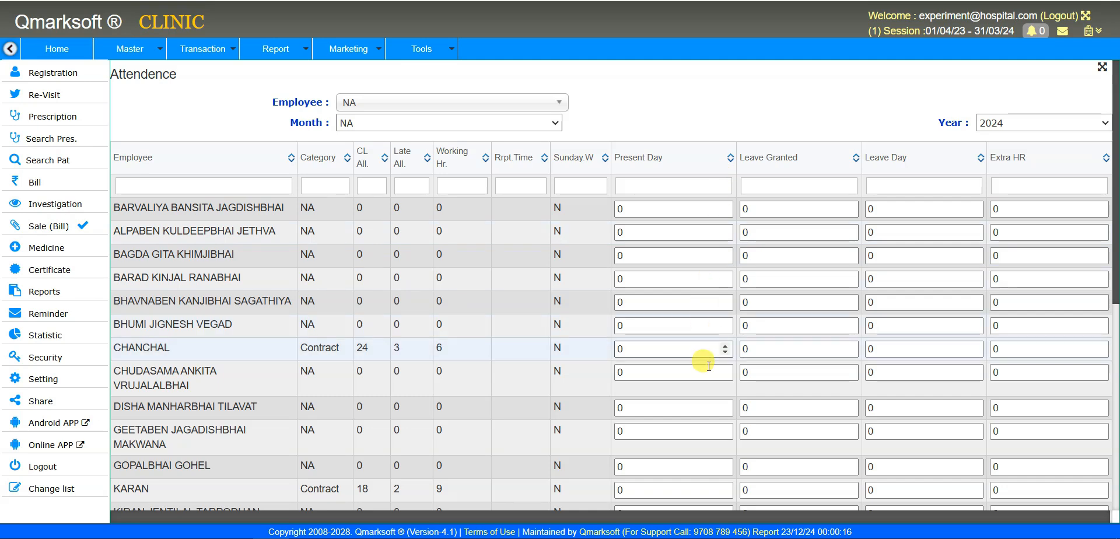
{"action": "scroll", "coordinate": [708, 373], "scroll_direction": "down", "scroll_amount": 7}
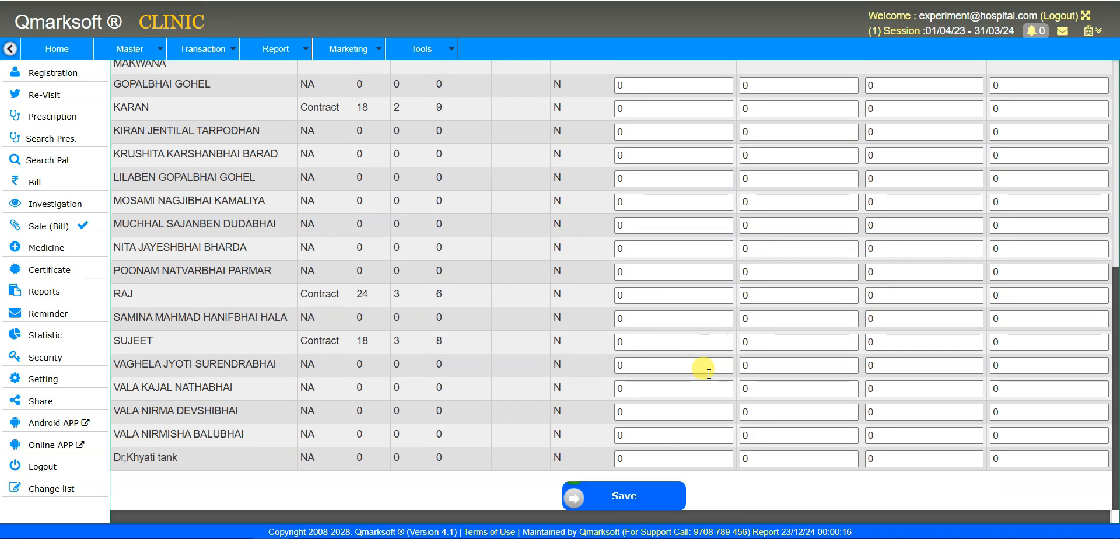